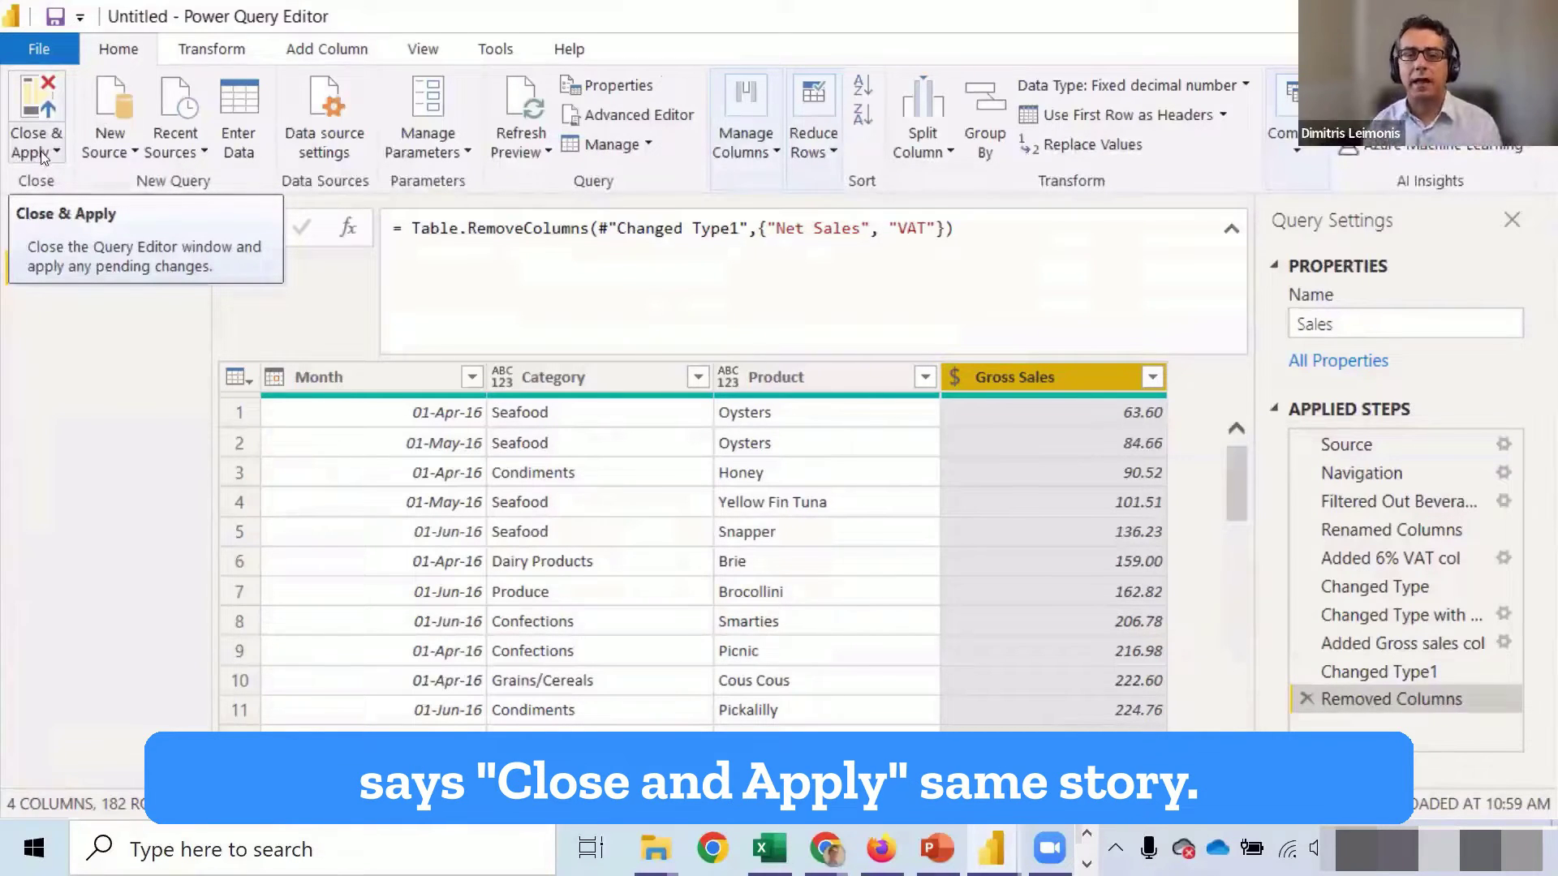
- Close & Apply the four-column Sales query so it loads into Power BI
left_click(27, 101)
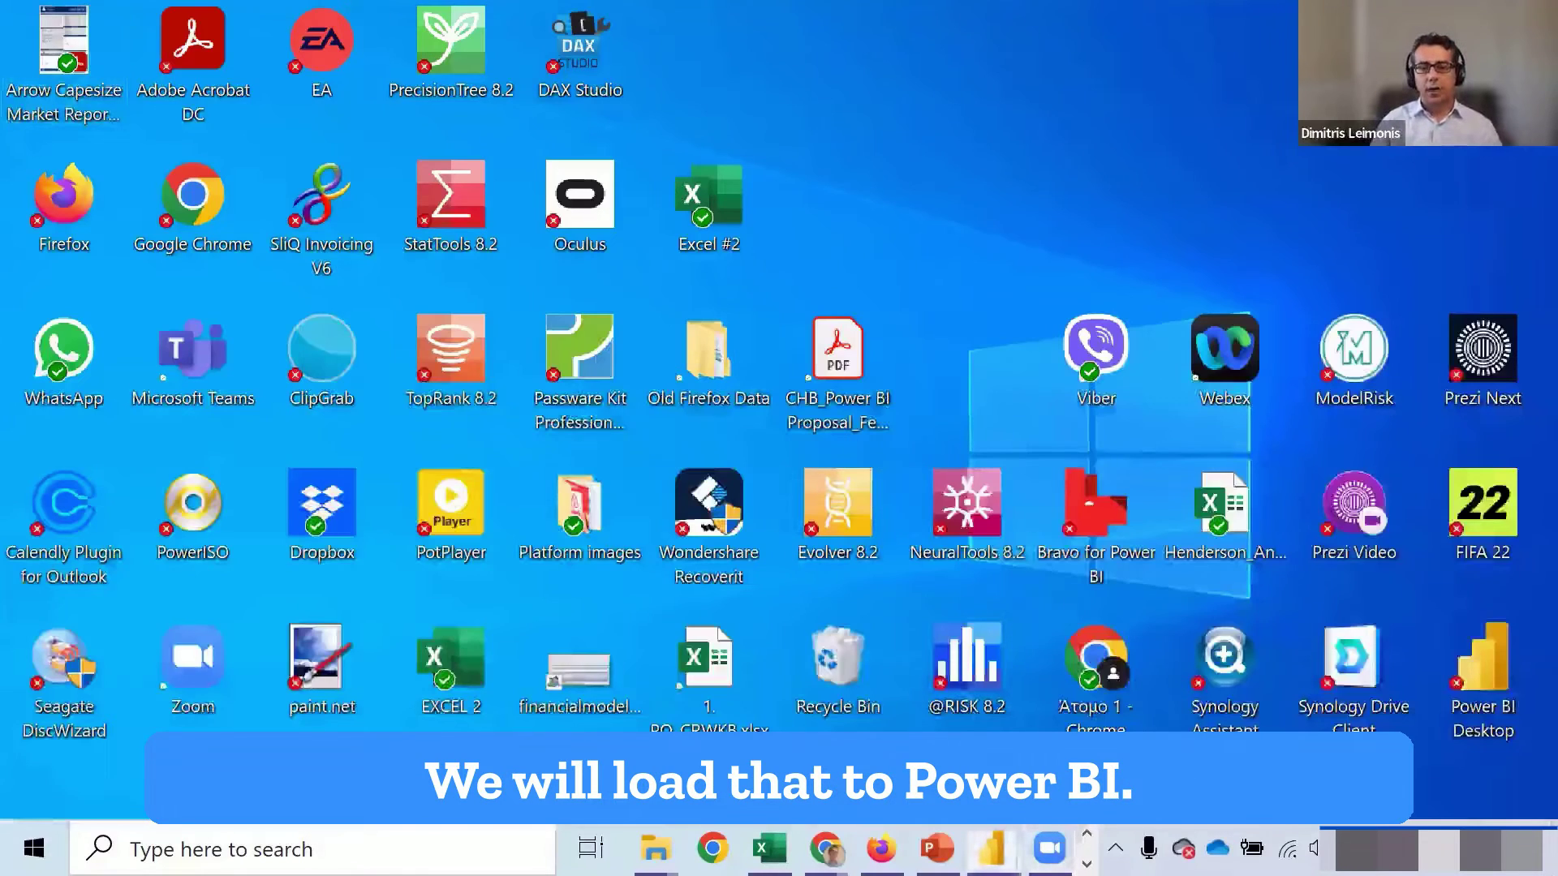
- Switch back to the Untitled - Power BI Desktop window from the taskbar
mouse_move(995, 848)
left_click(893, 714)
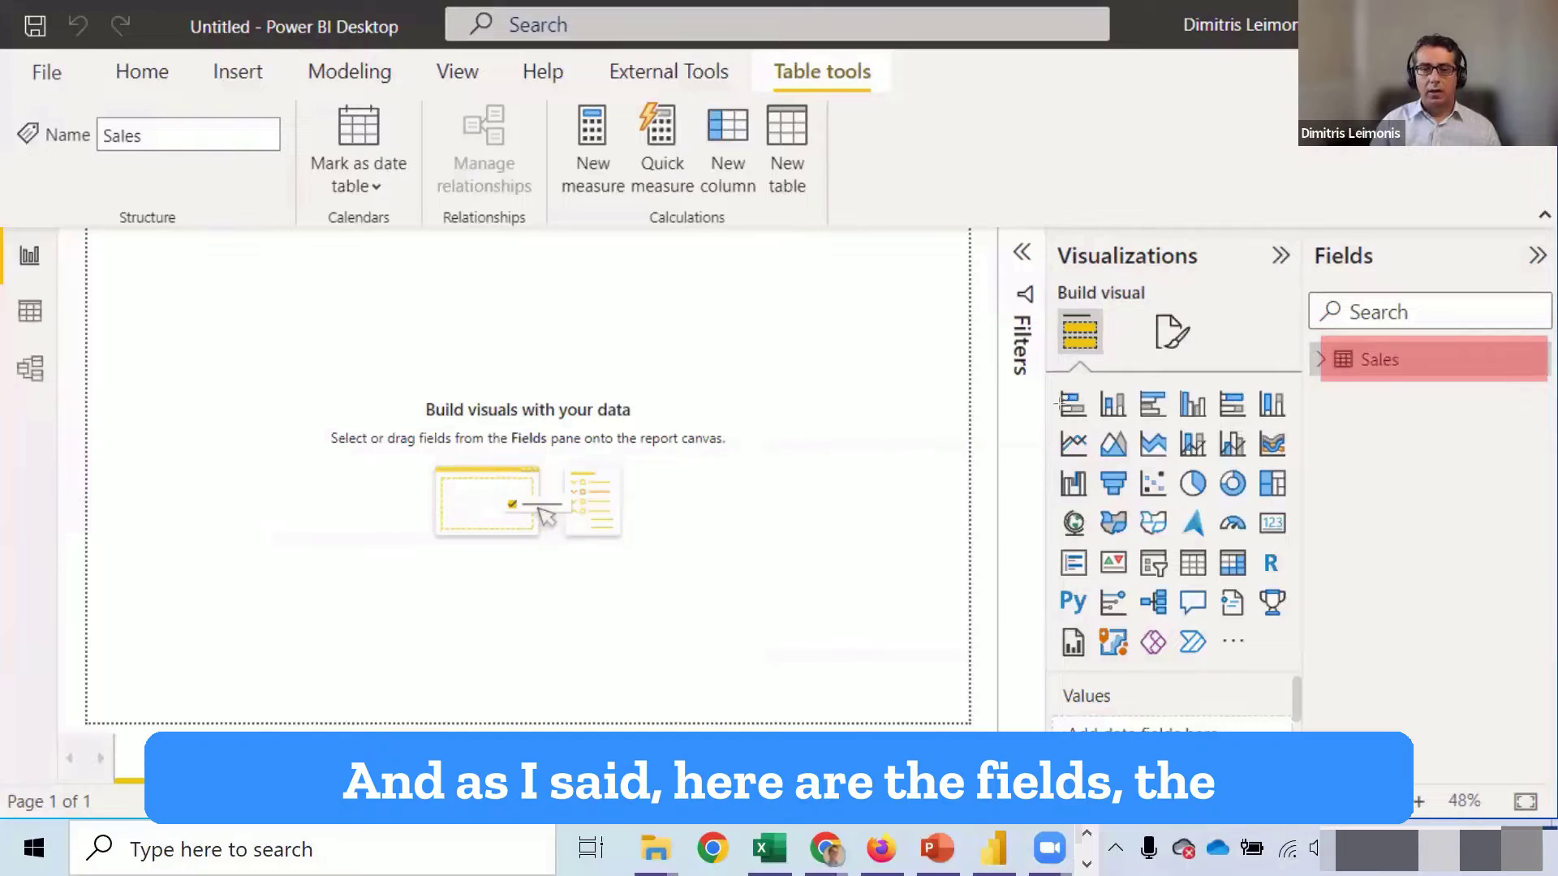
left_click_drag(1046, 373, 1296, 714)
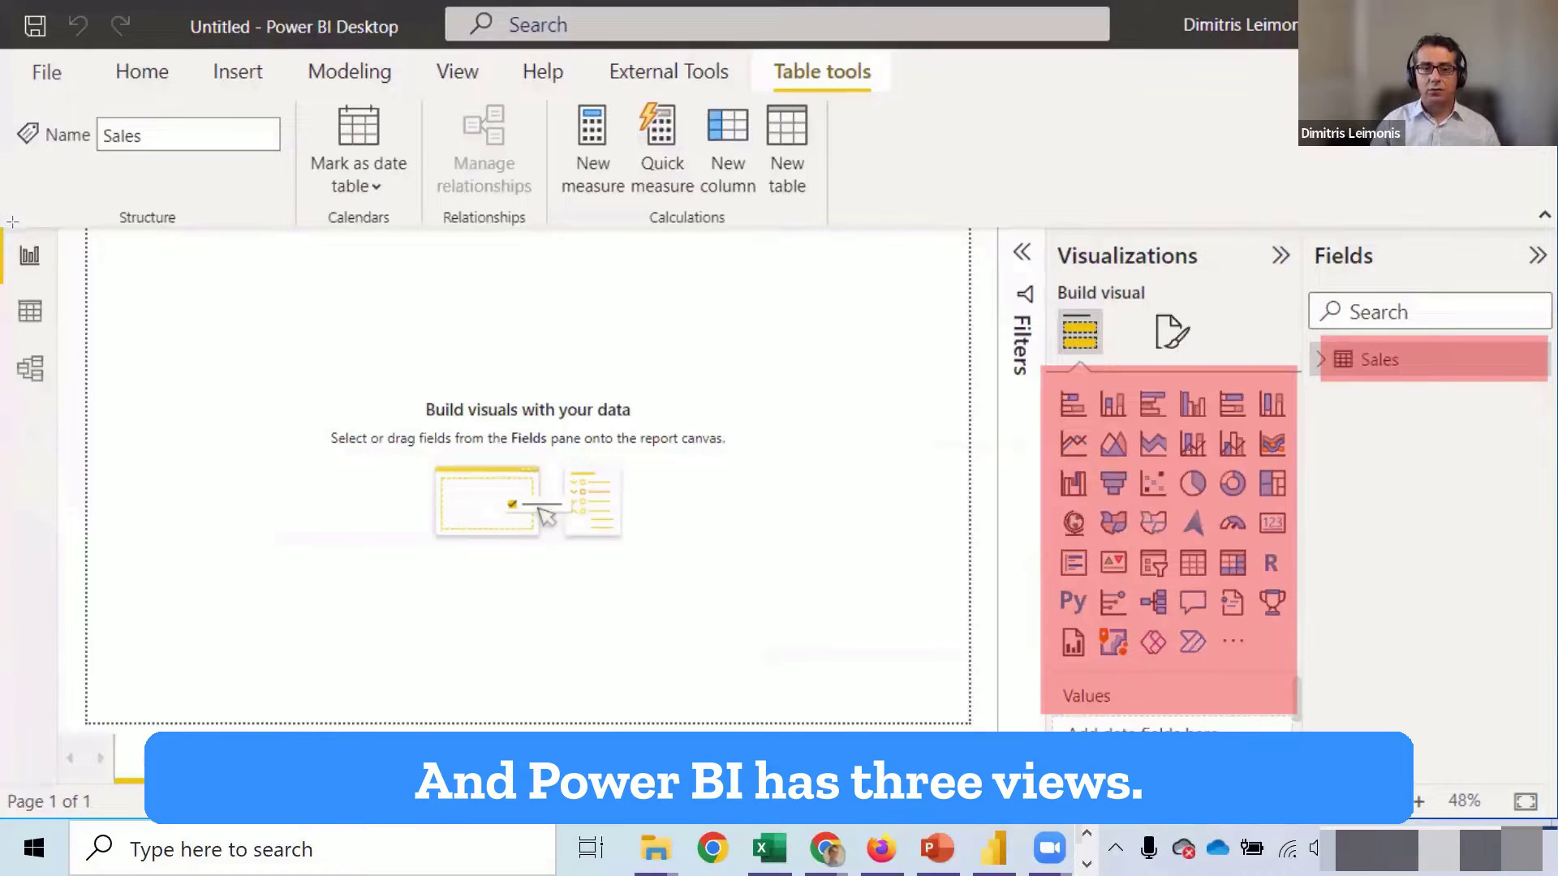
left_click_drag(3, 225, 56, 280)
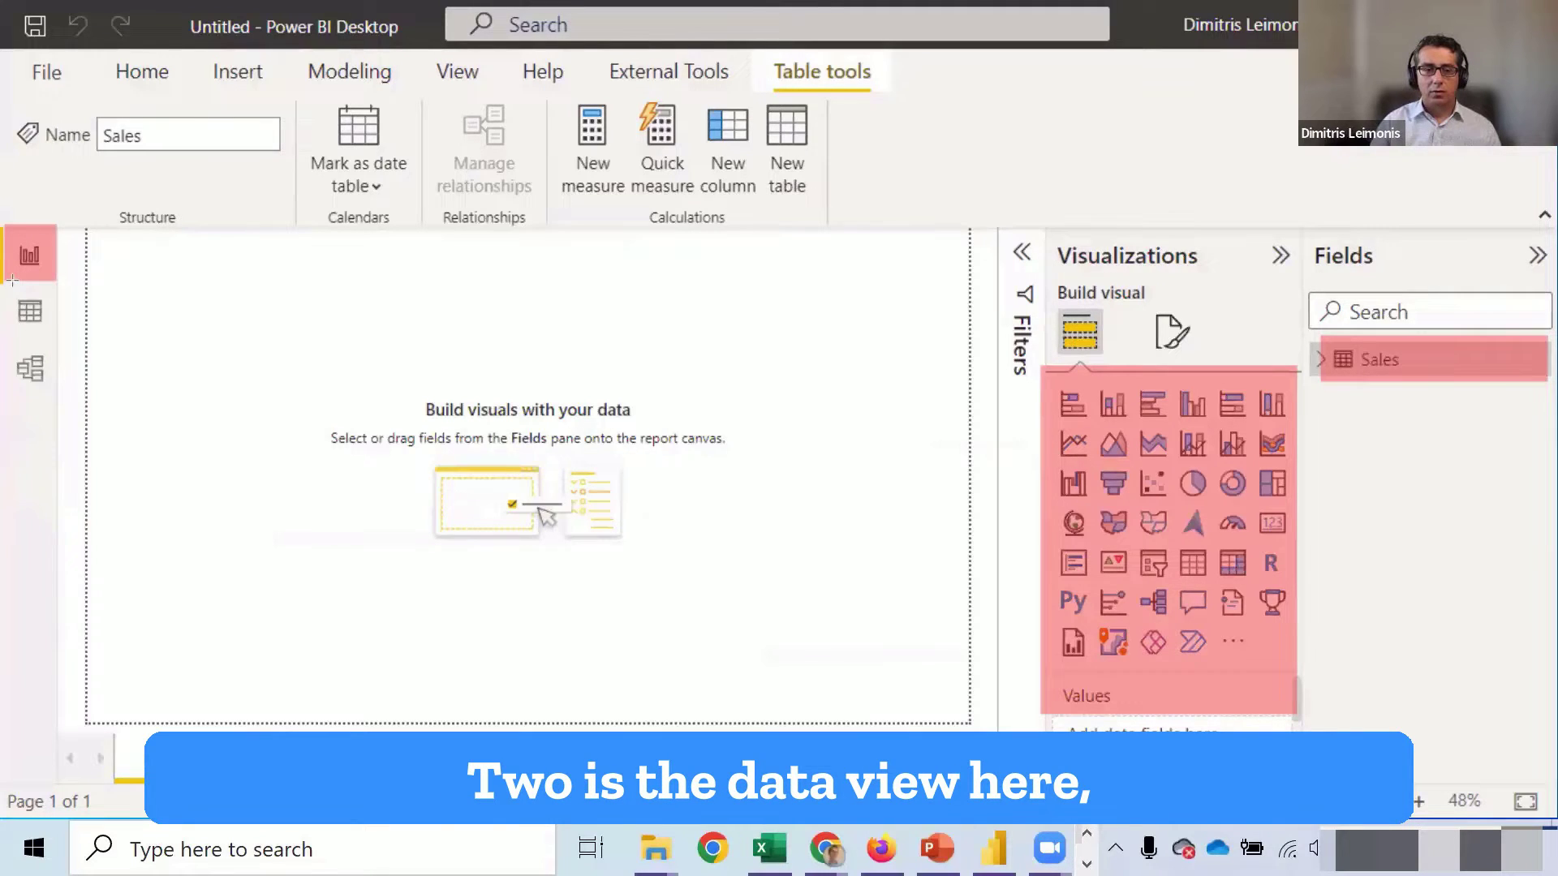
left_click_drag(5, 282, 61, 341)
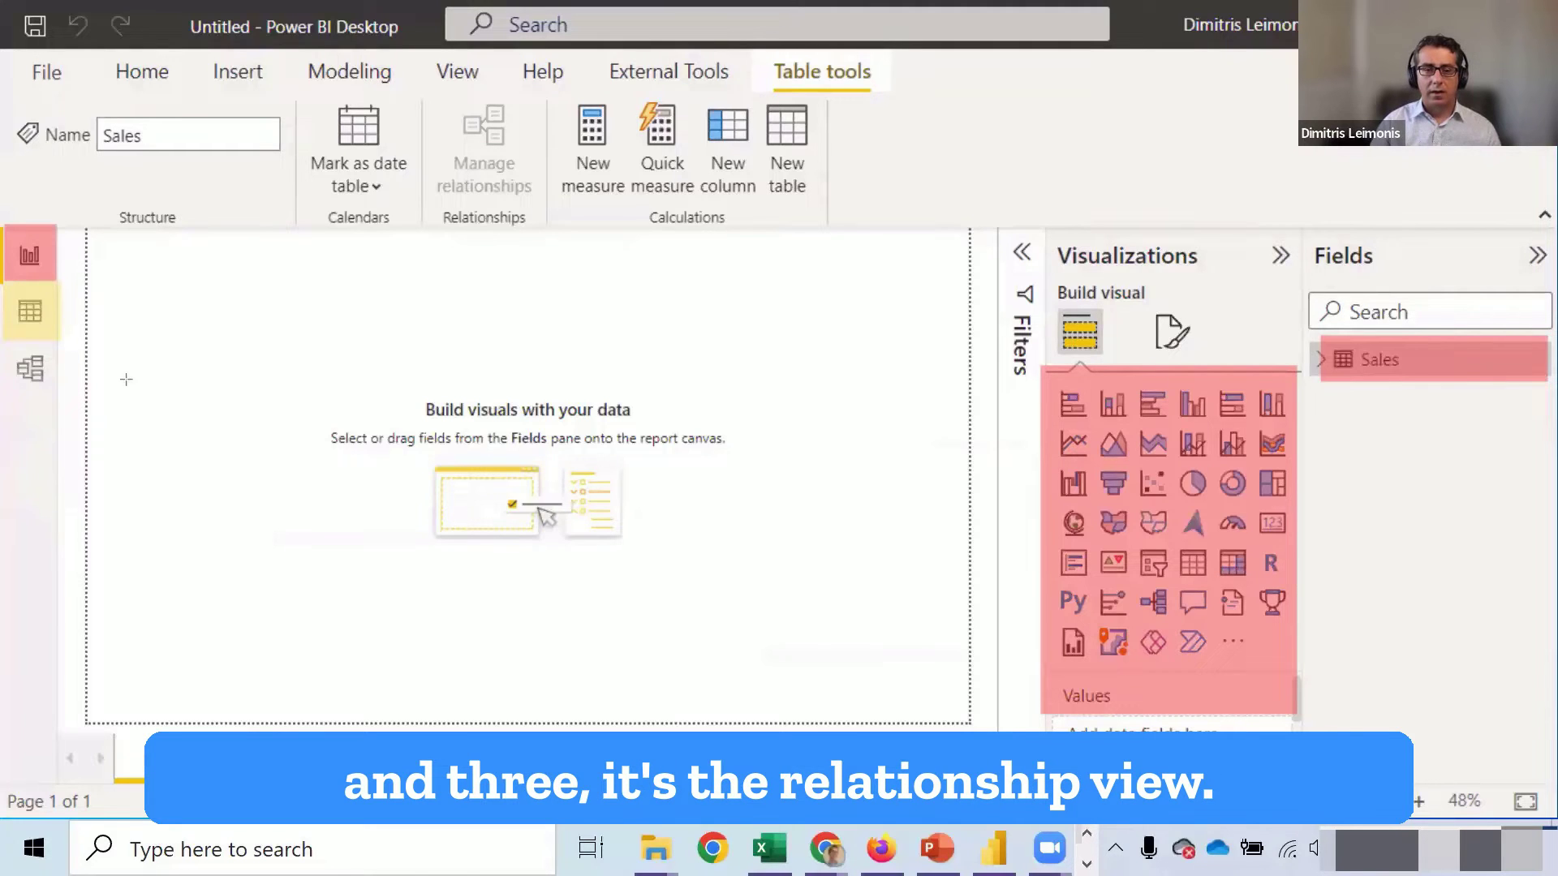
left_click_drag(3, 347, 67, 397)
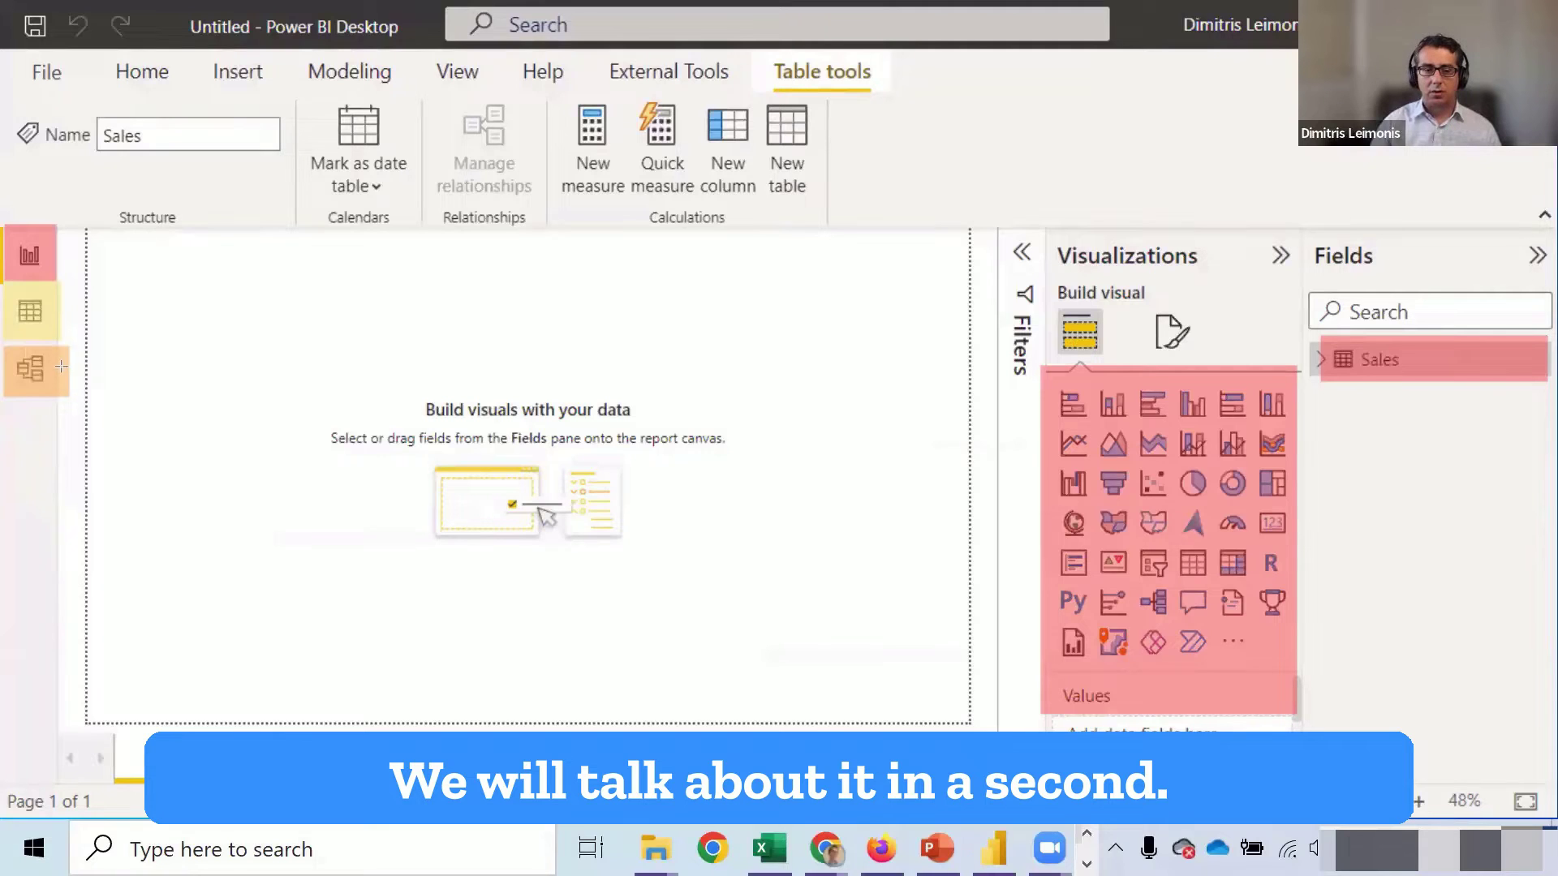
left_click(33, 261)
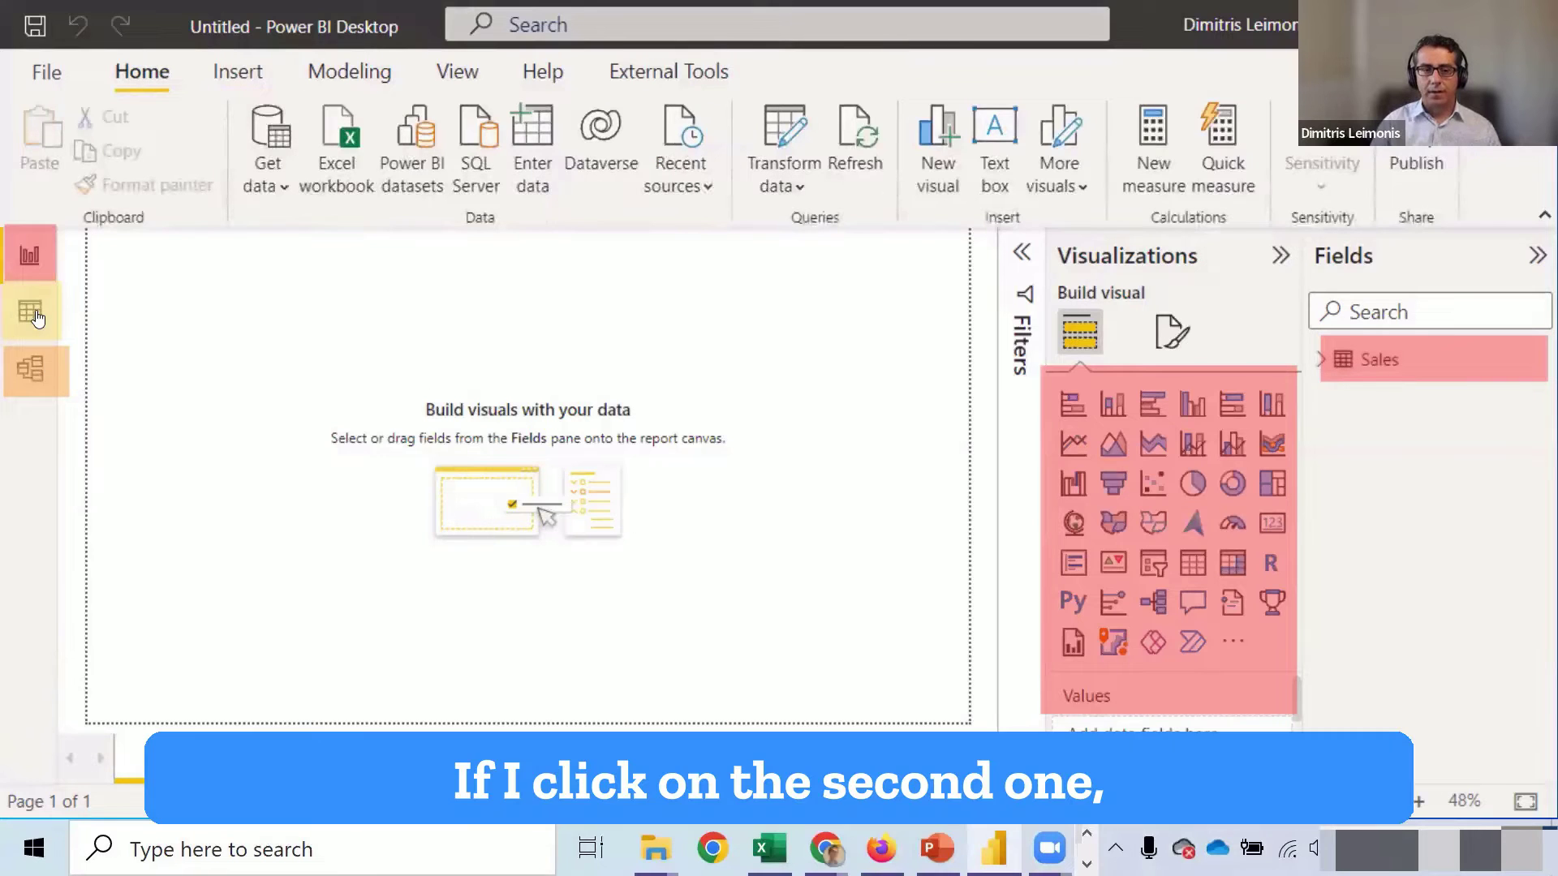
left_click(32, 315)
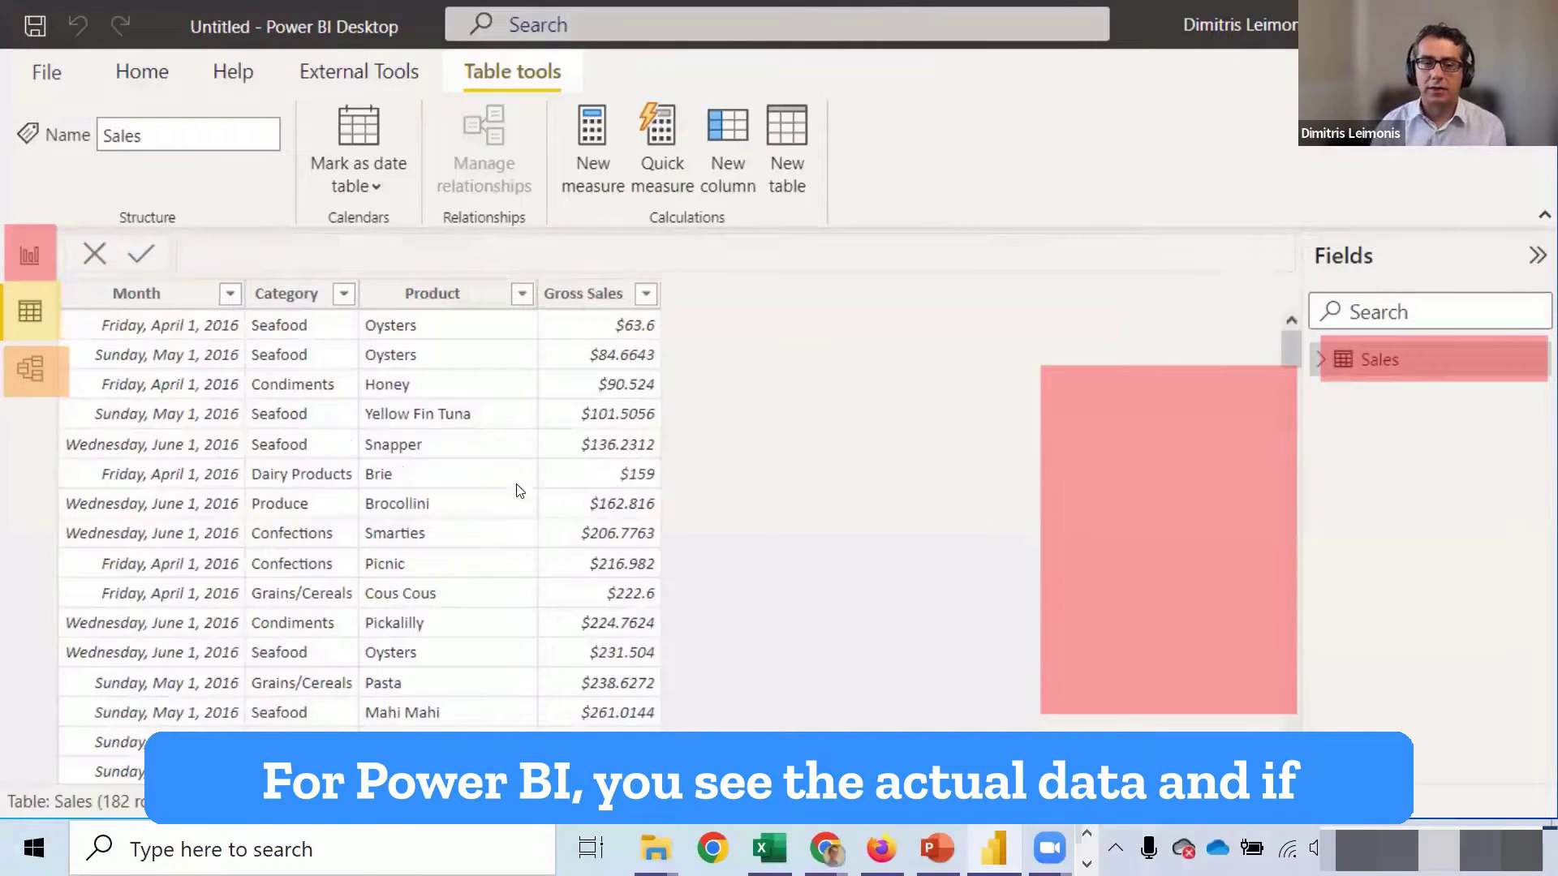
left_click(32, 378)
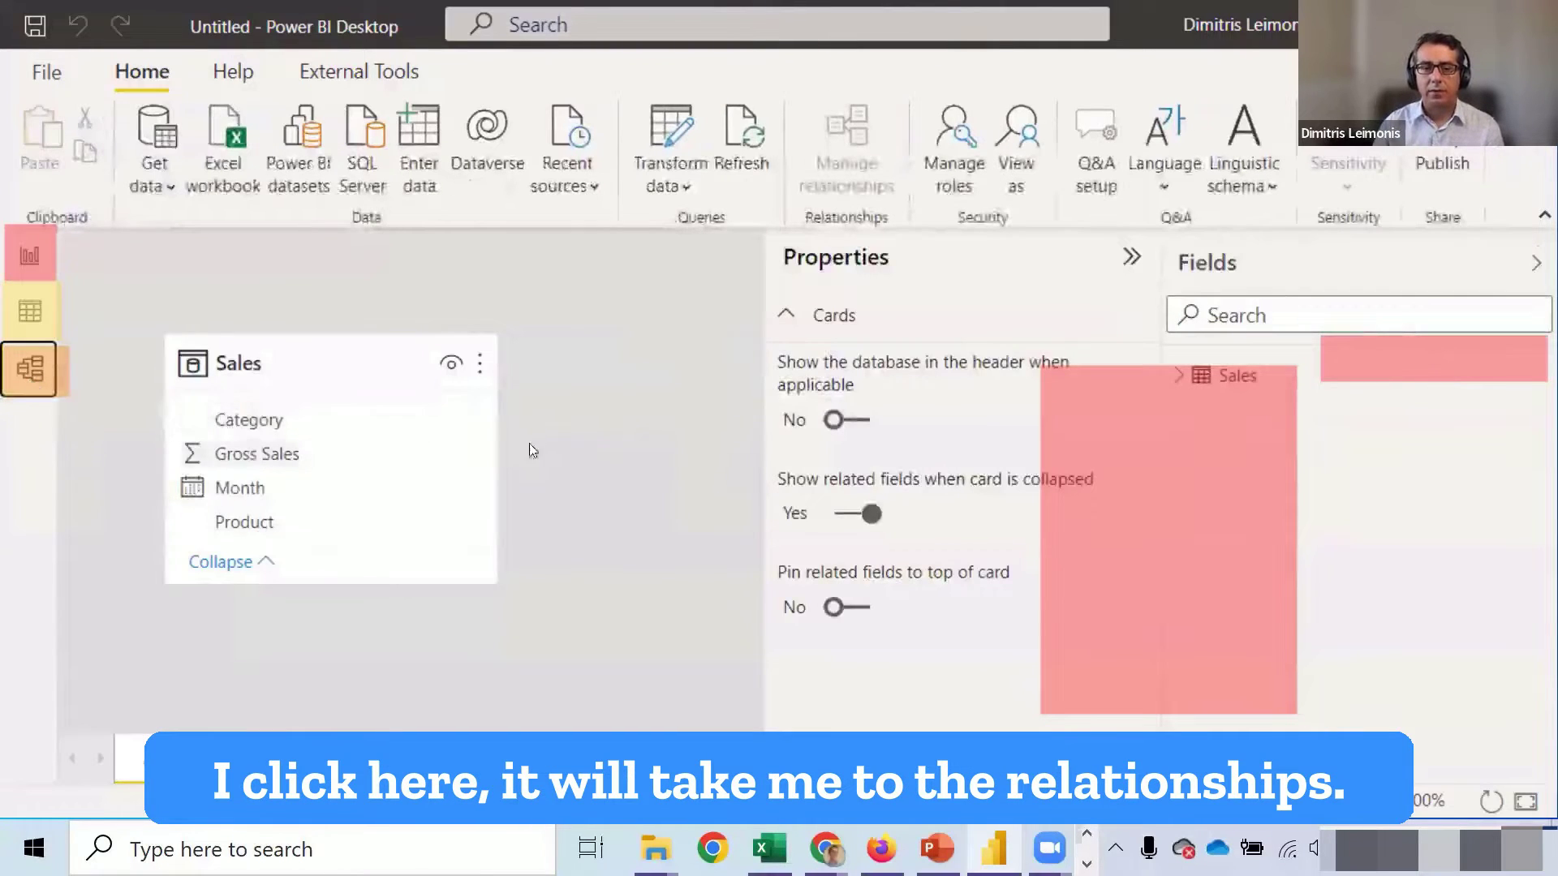
left_click(29, 312)
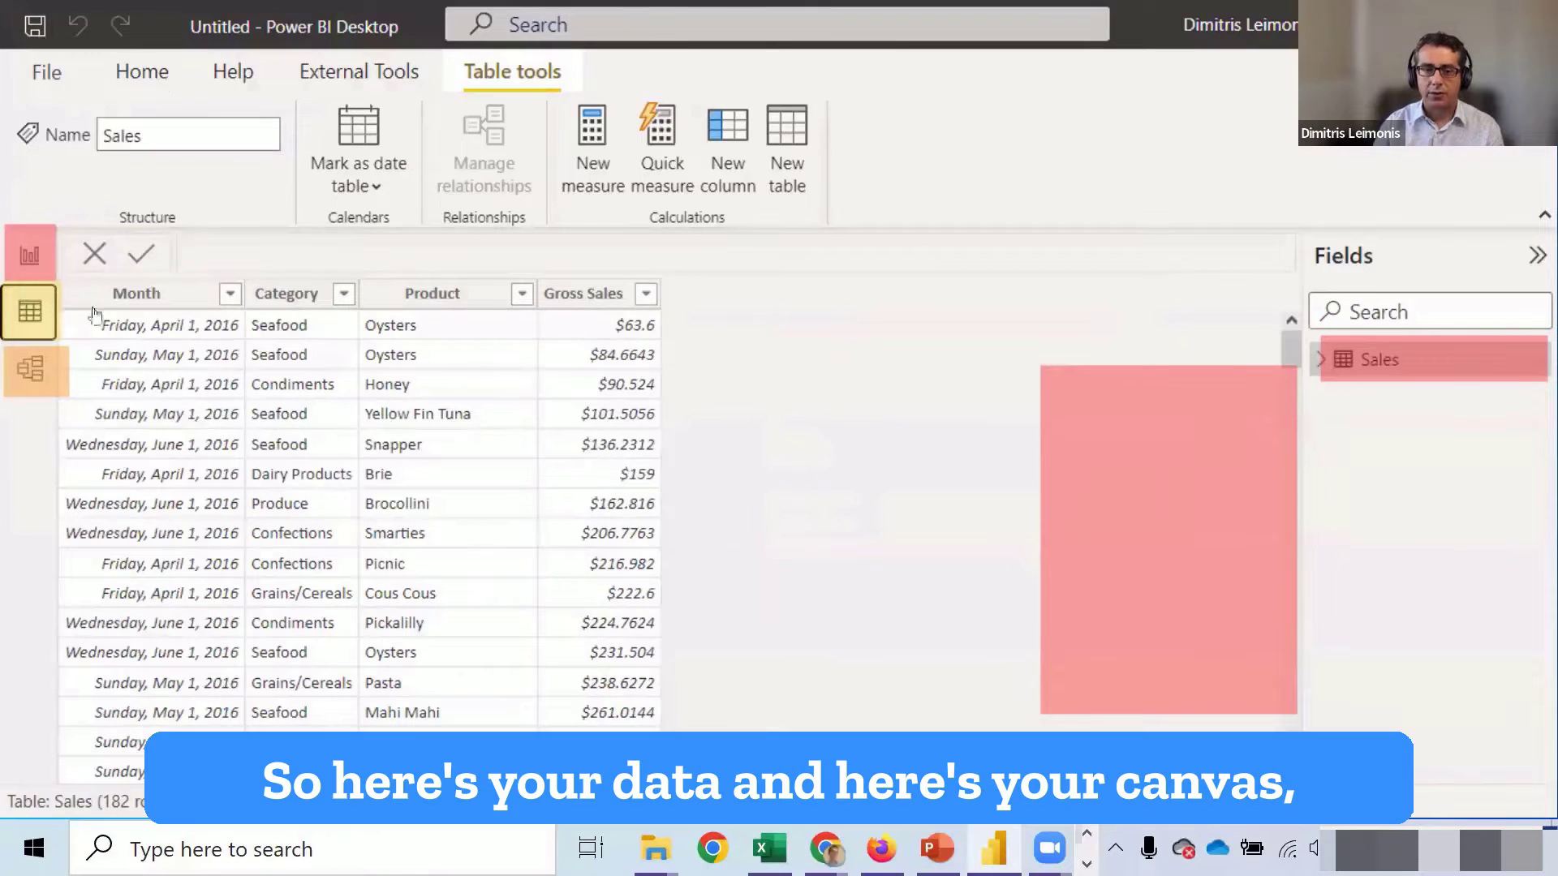
left_click(29, 256)
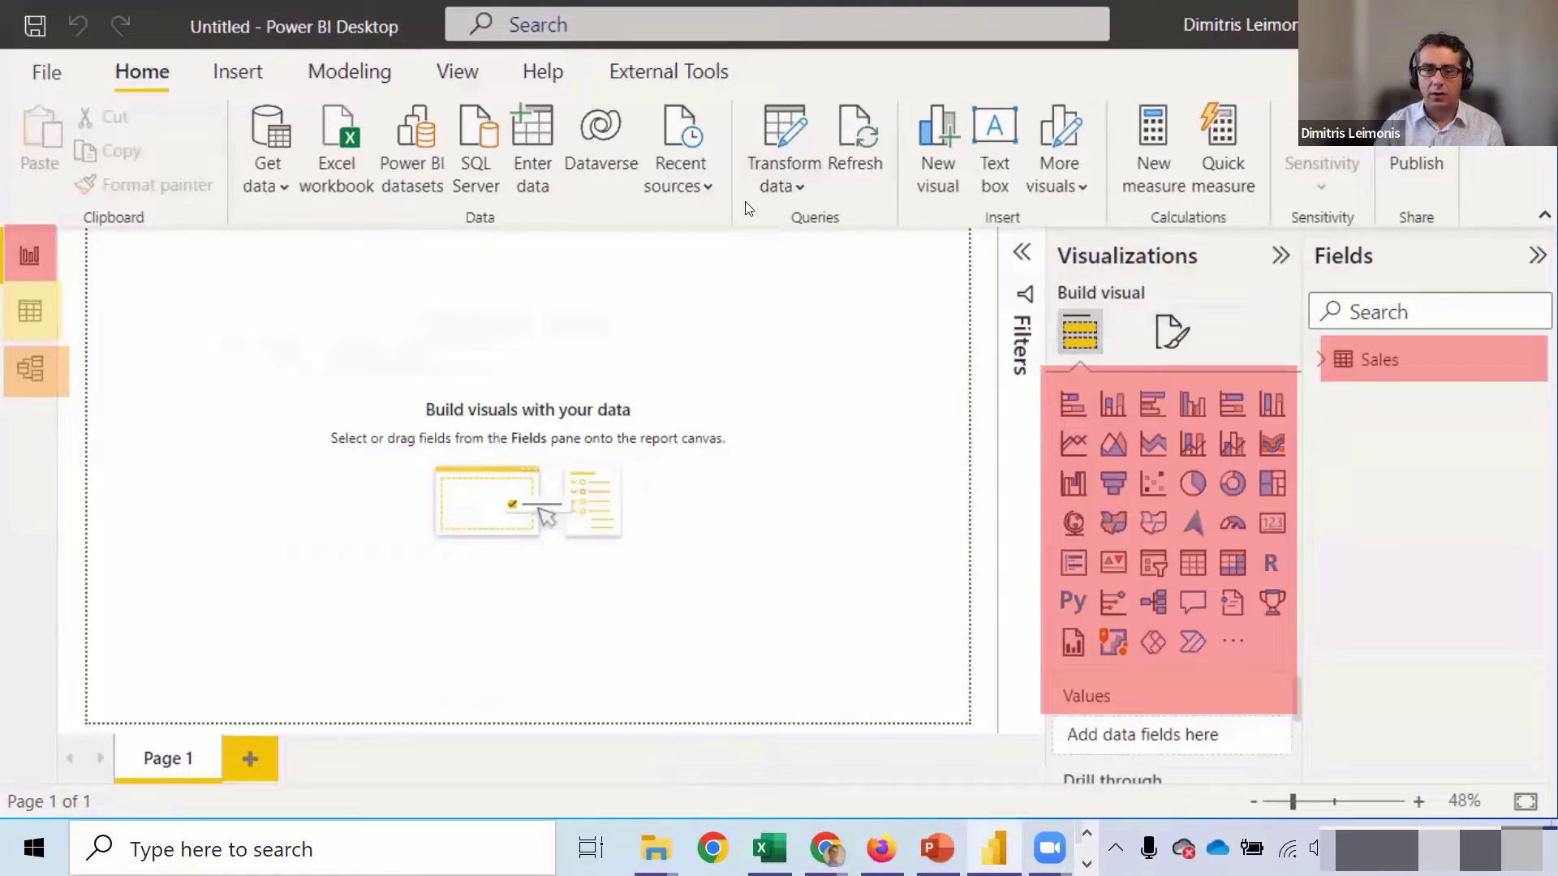
- Add a stacked bar chart visual, enlarge it, and collapse the Filters pane
left_click_drag(1047, 360, 1232, 379)
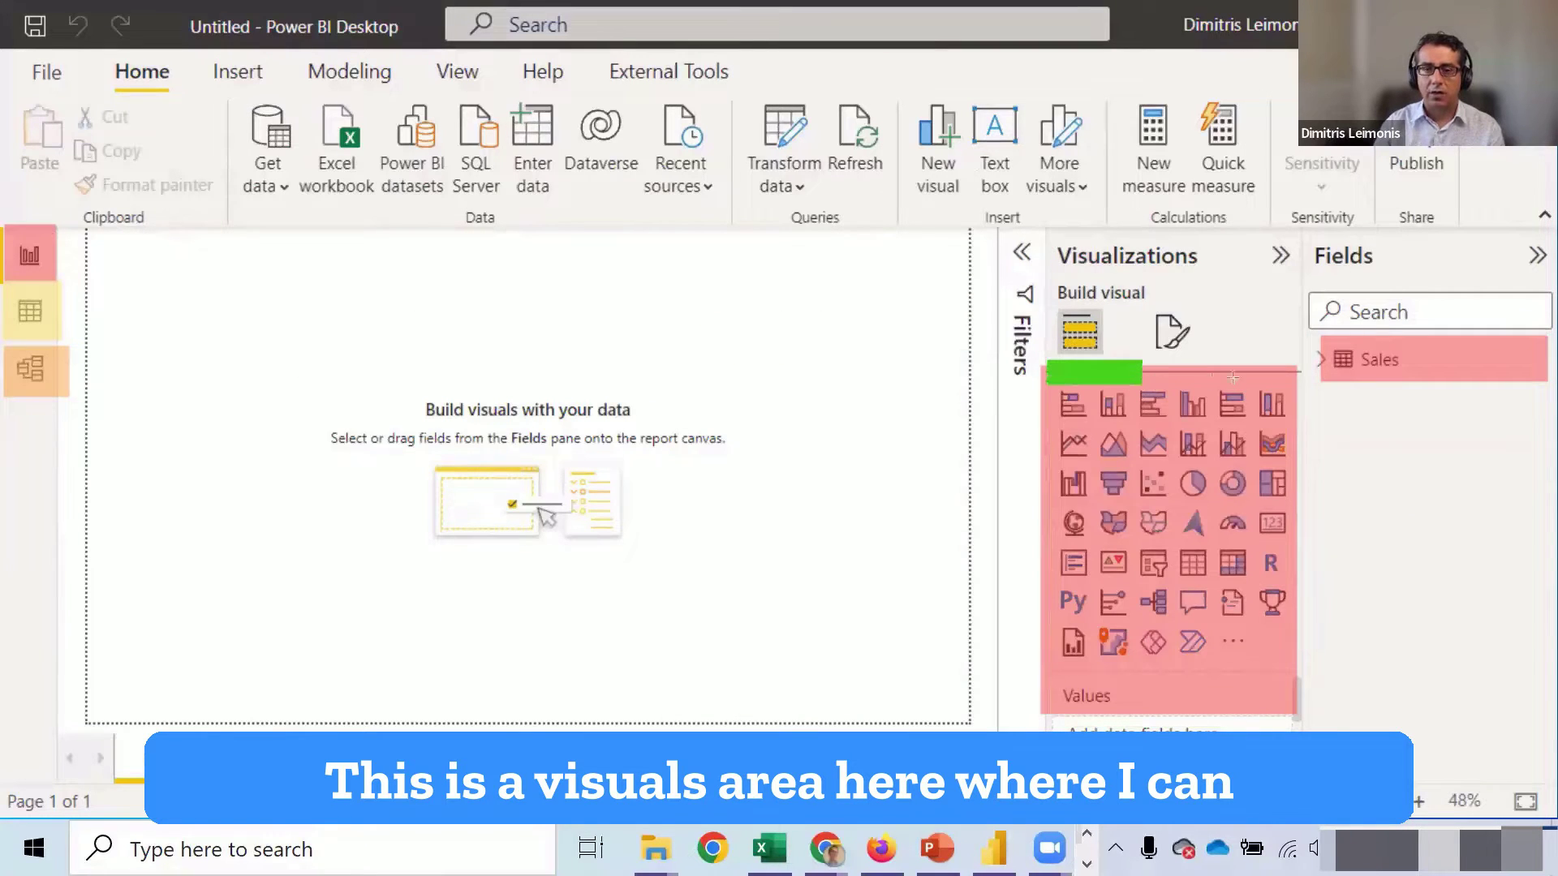
left_click(1075, 414)
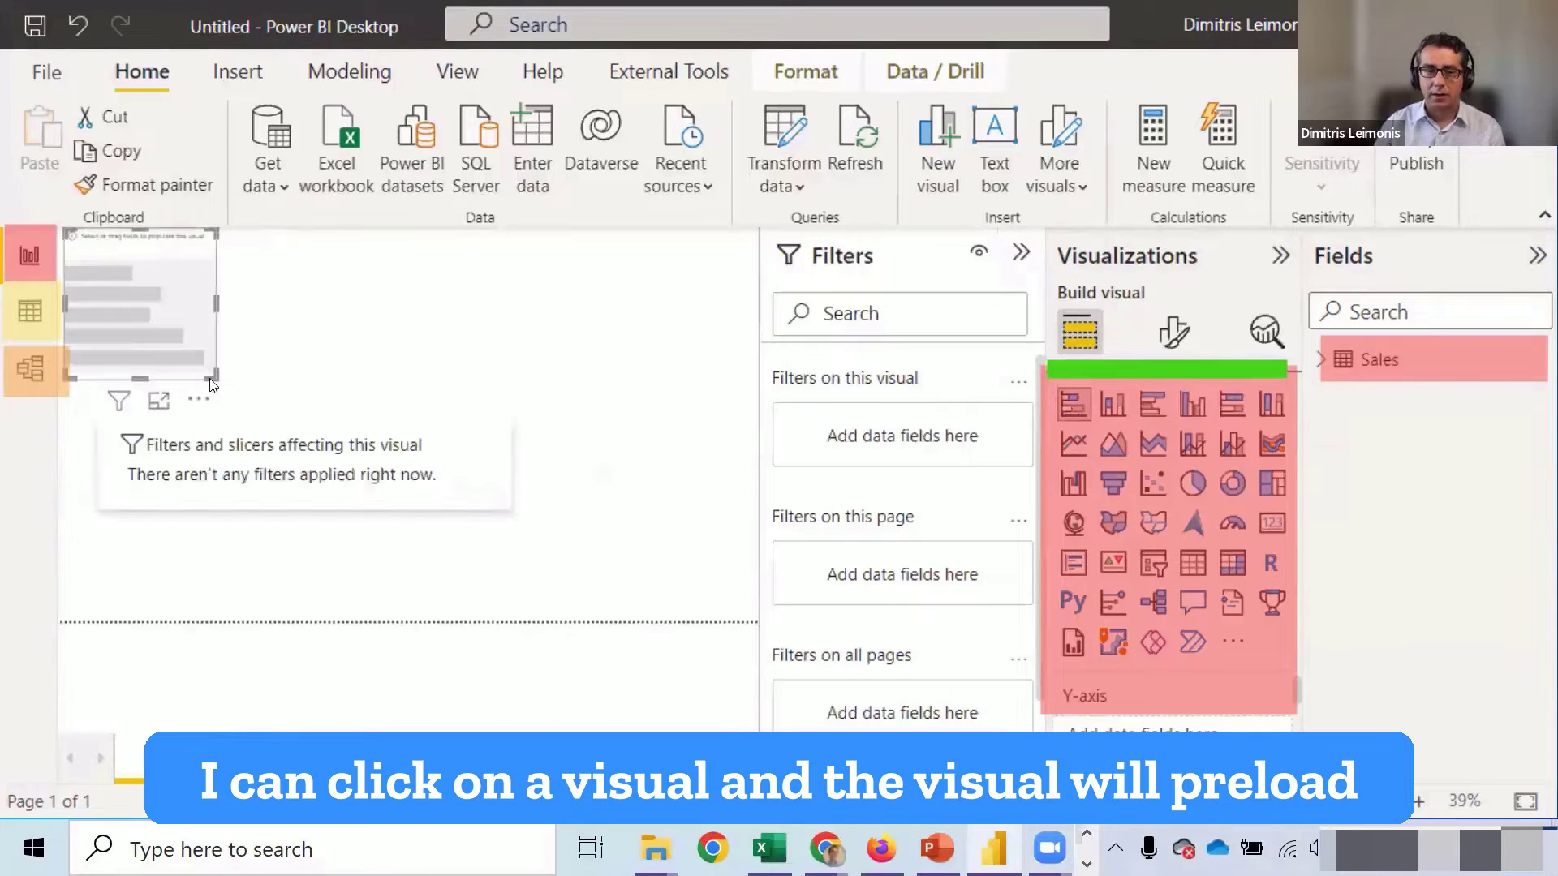
left_click_drag(212, 369, 428, 571)
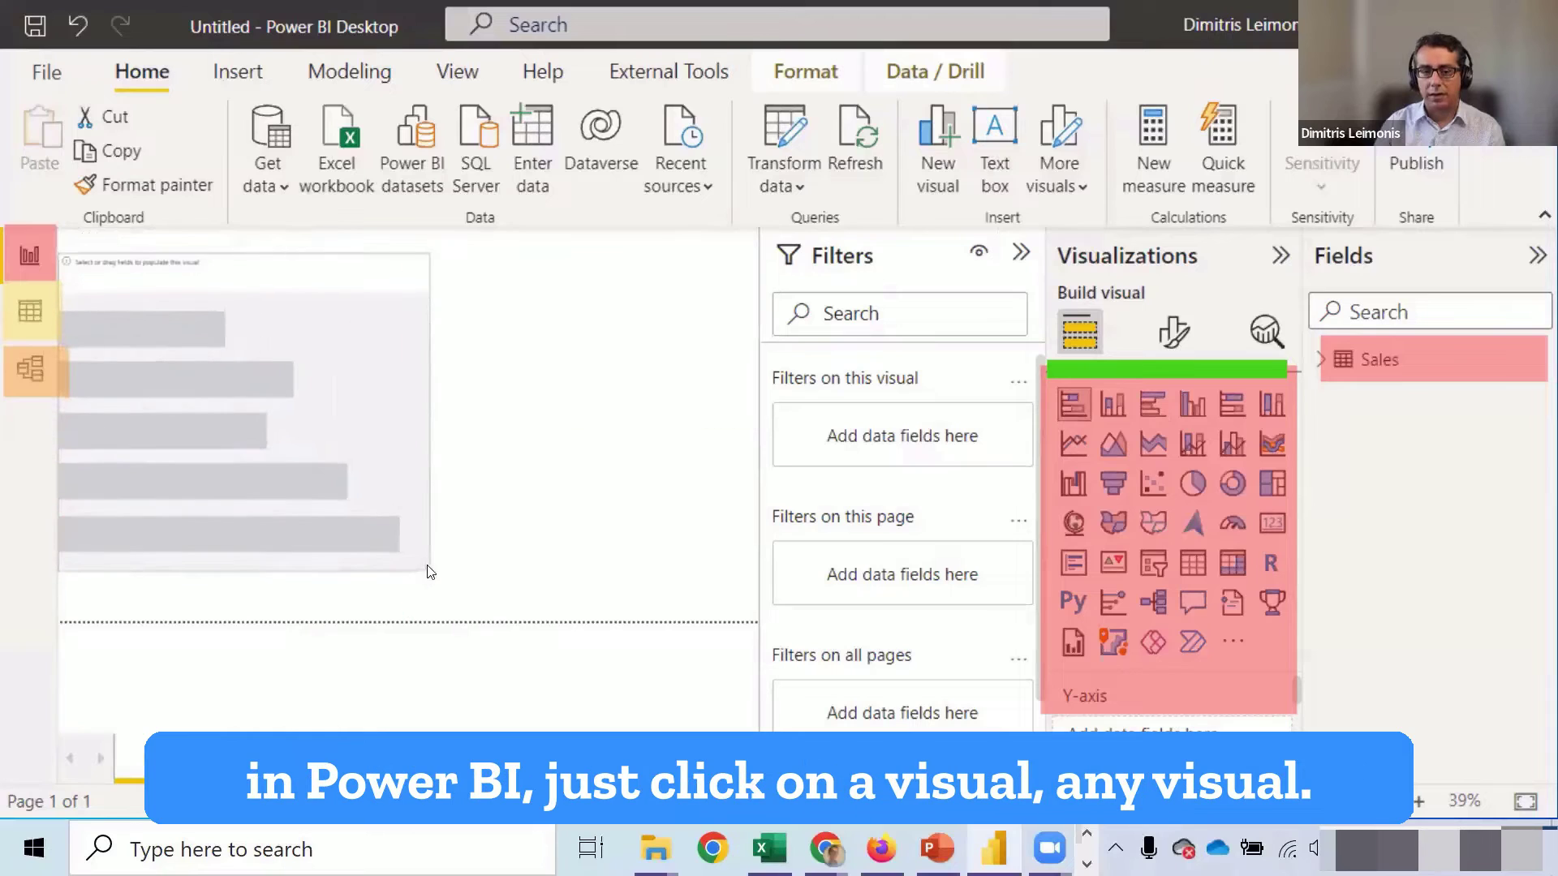
left_click(1020, 253)
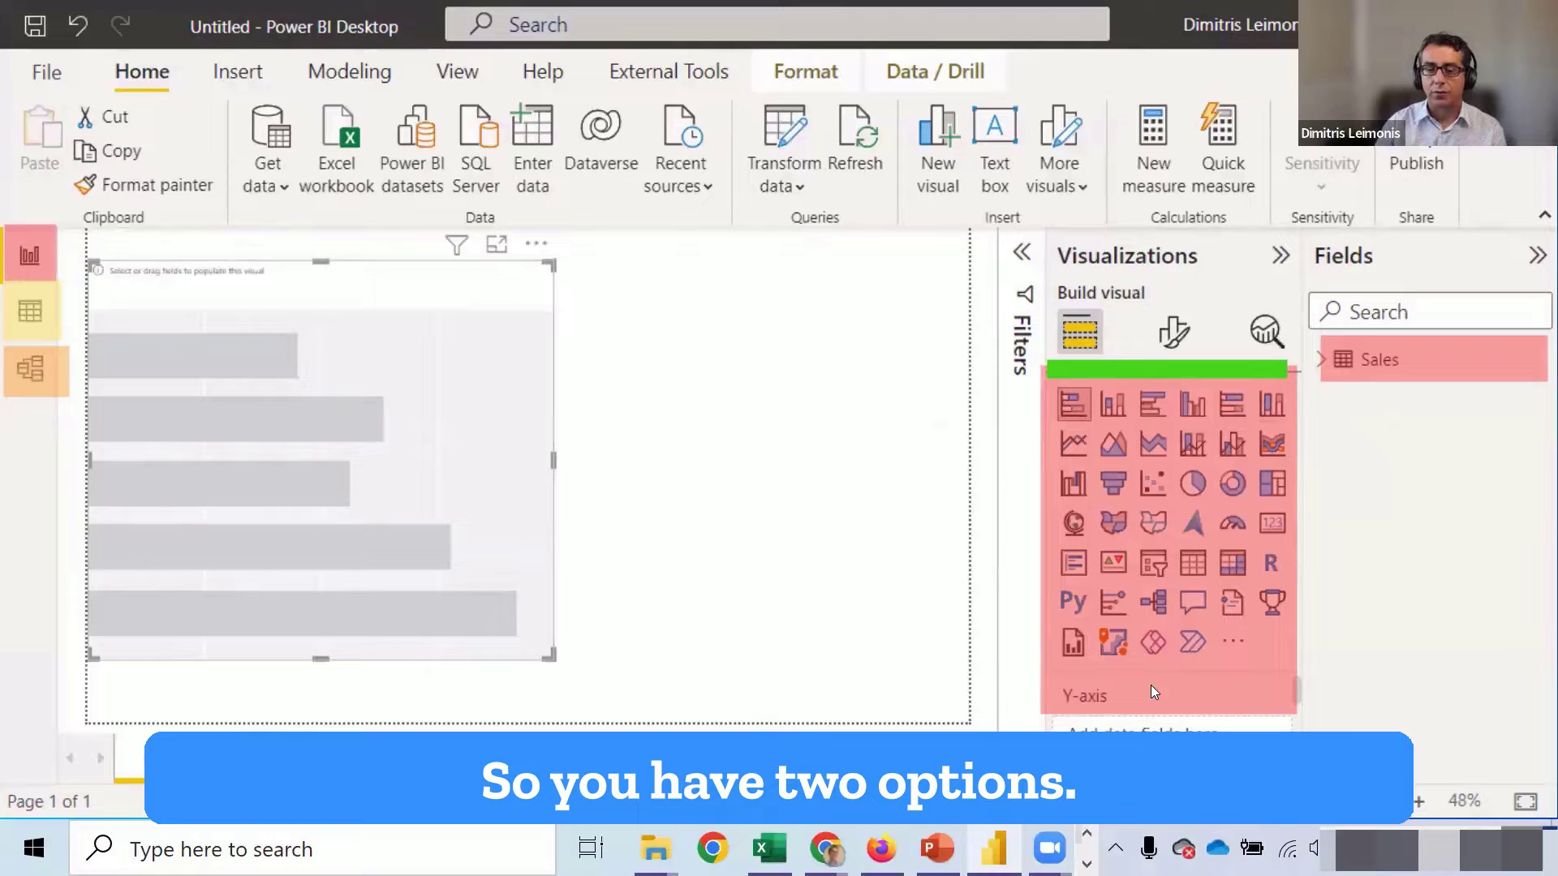
- Switch the visual to a clustered column chart and expand the Sales table's fields
left_click(1156, 642)
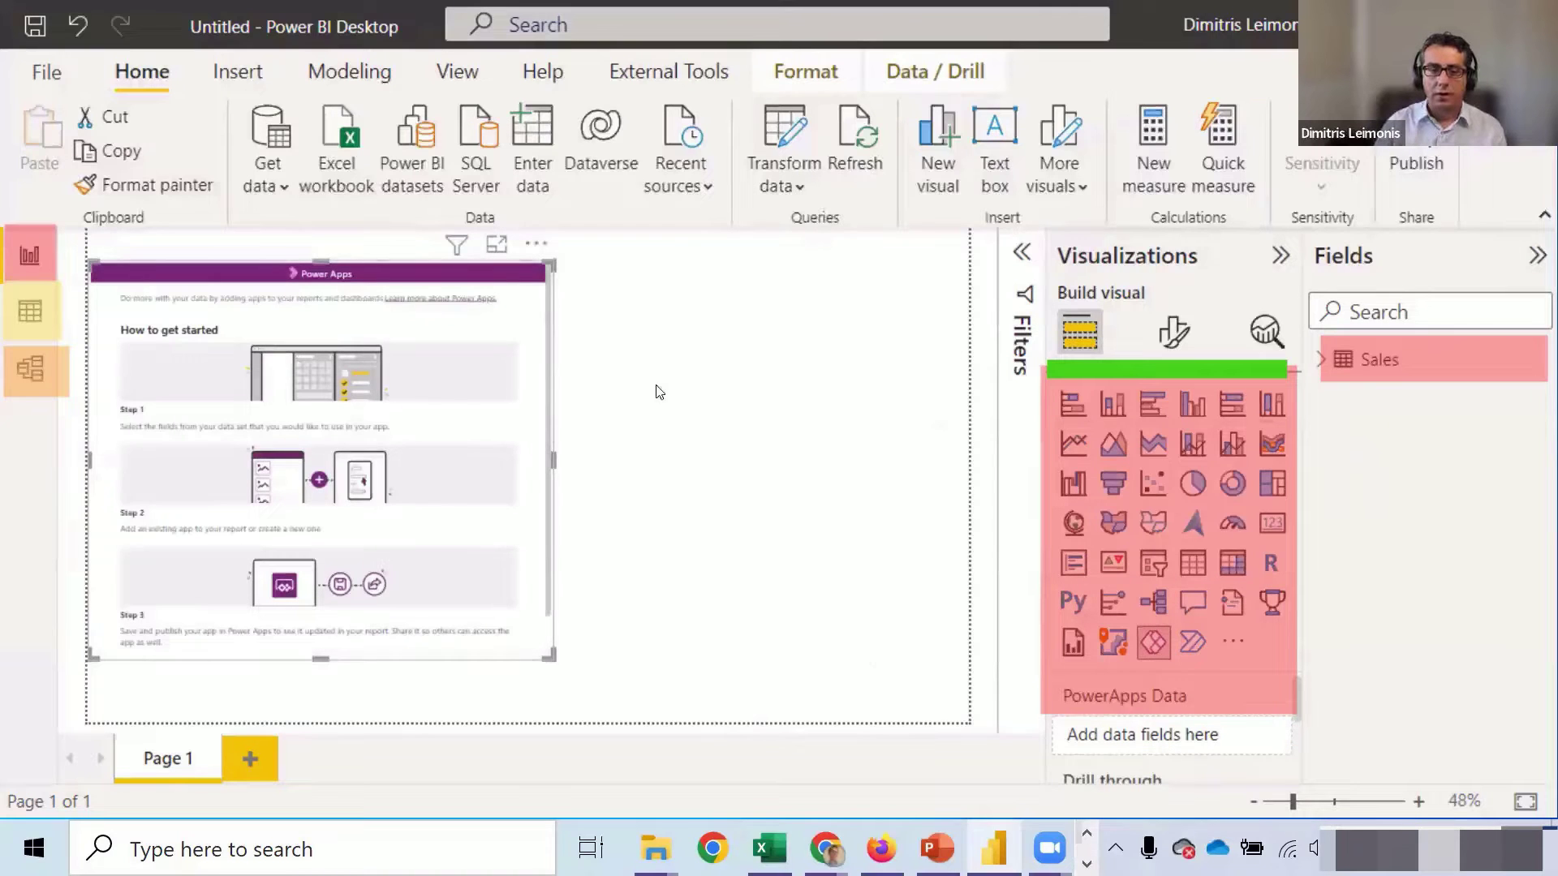
key("ctrl+z")
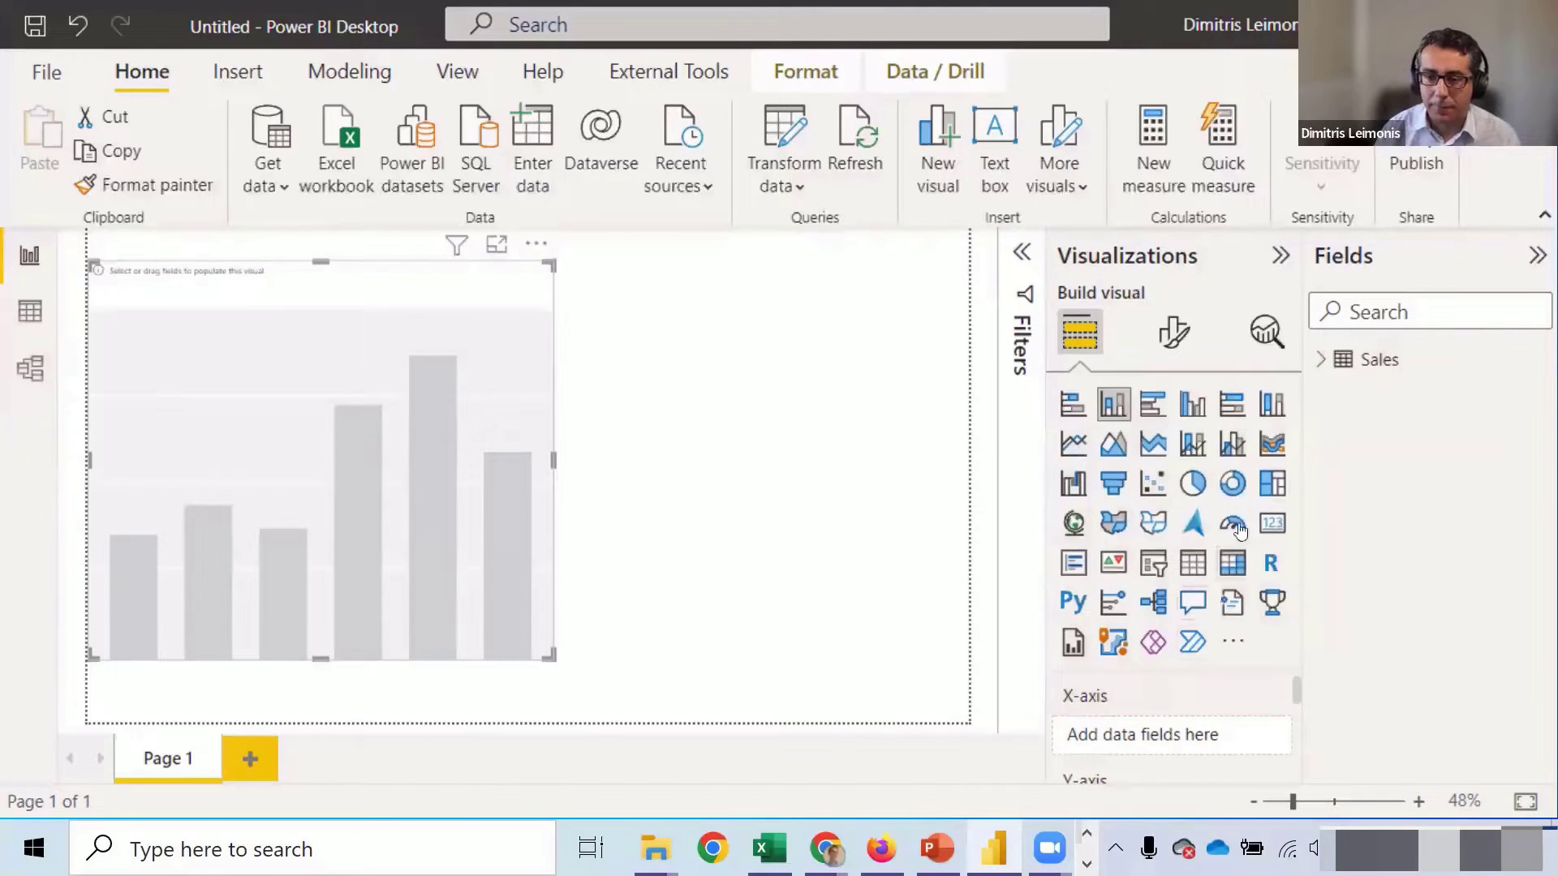
mouse_move(1345, 361)
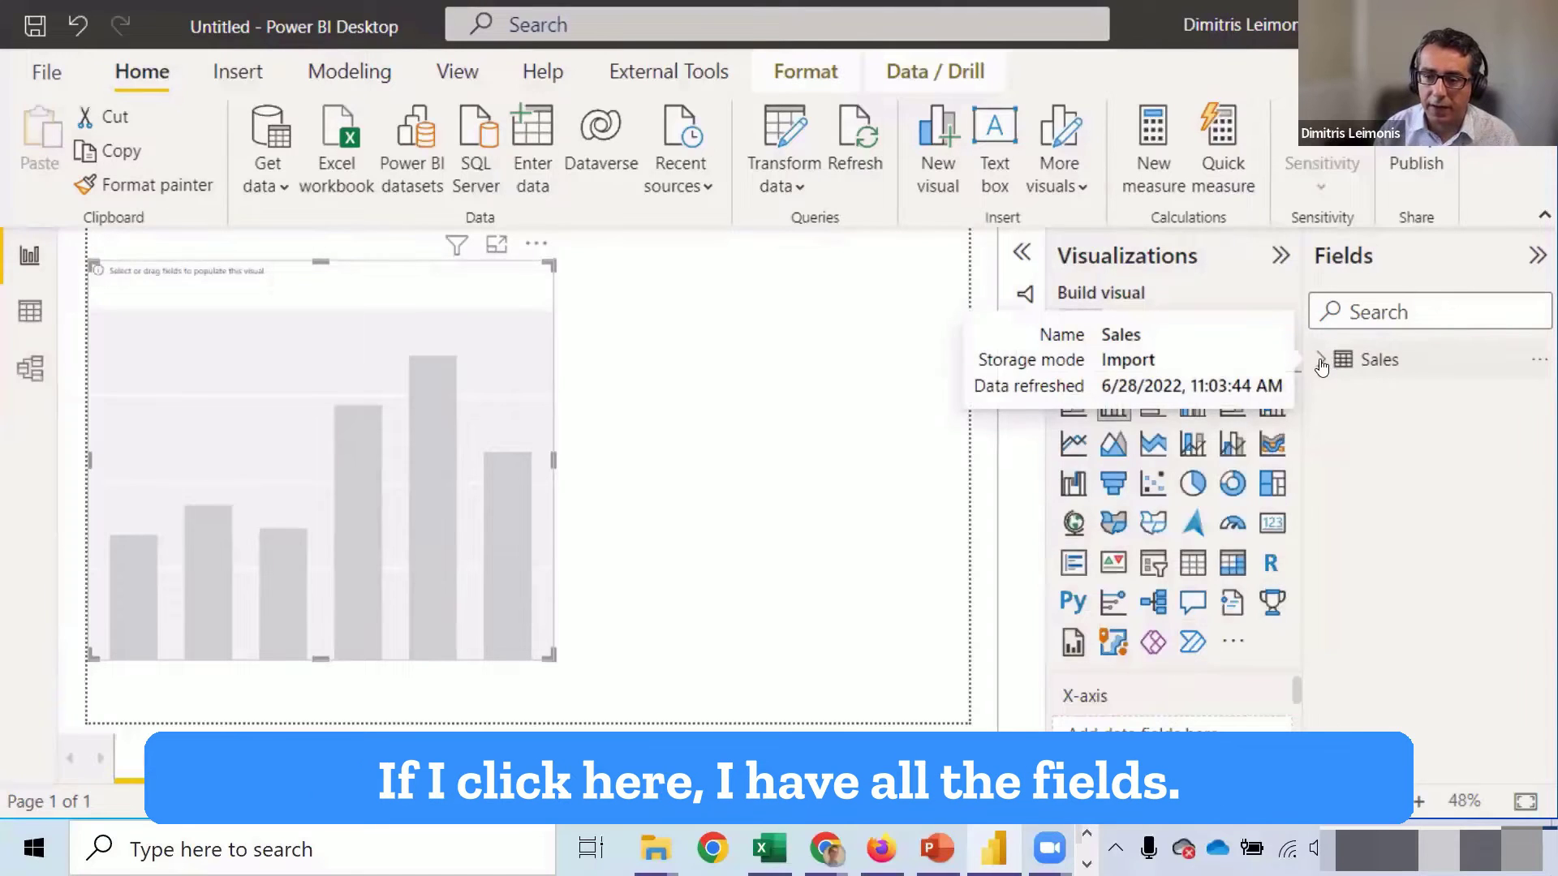
left_click(1323, 362)
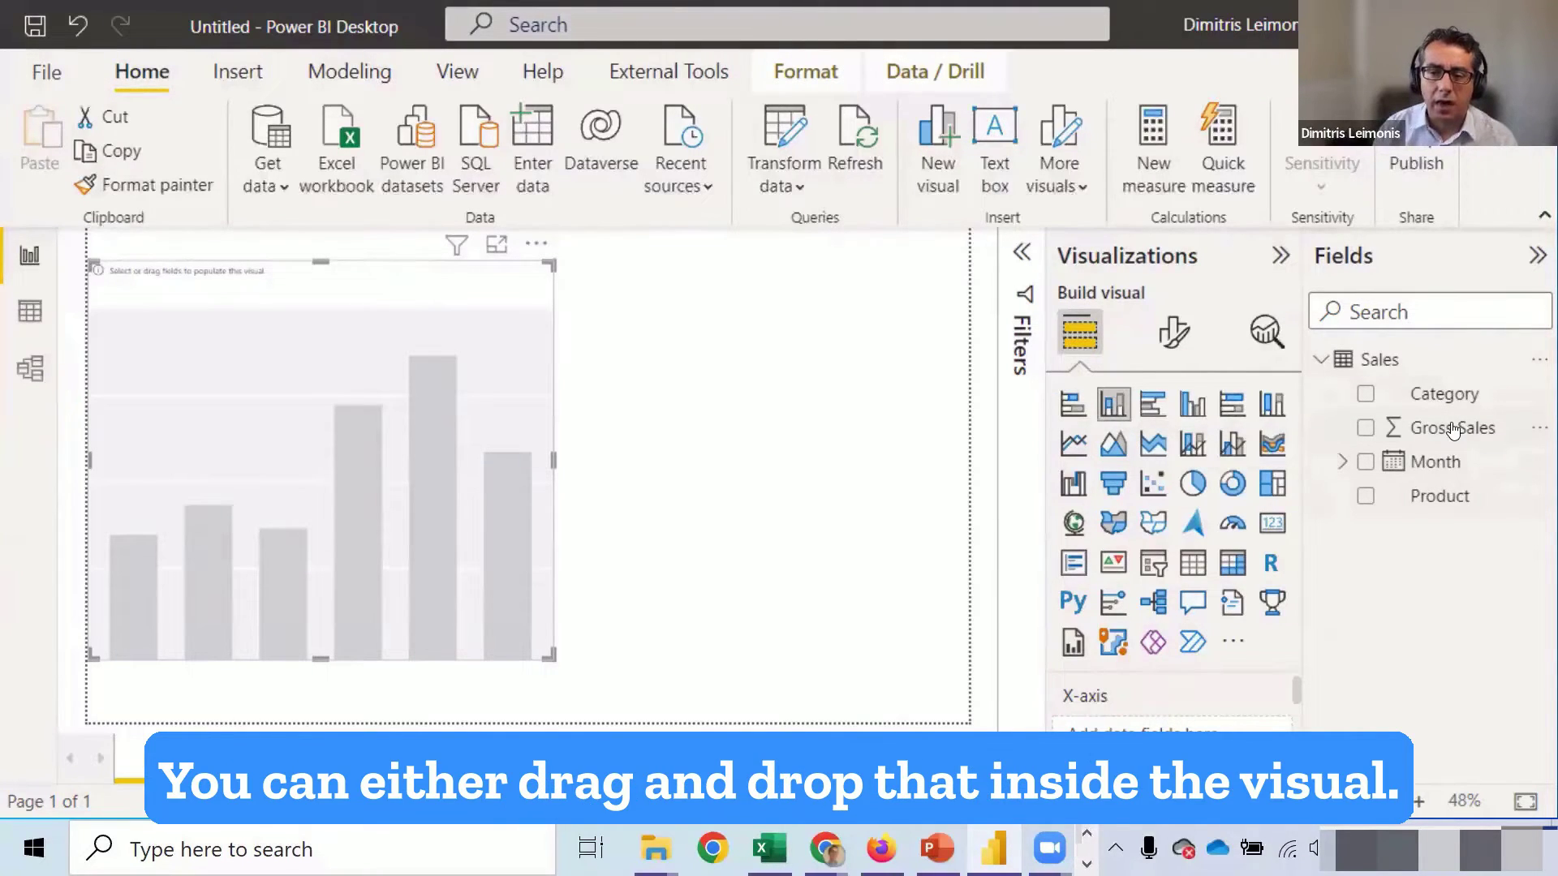
- Add Gross Sales to the chart, remove it, then add it back as one total bar
left_click_drag(1448, 430, 331, 428)
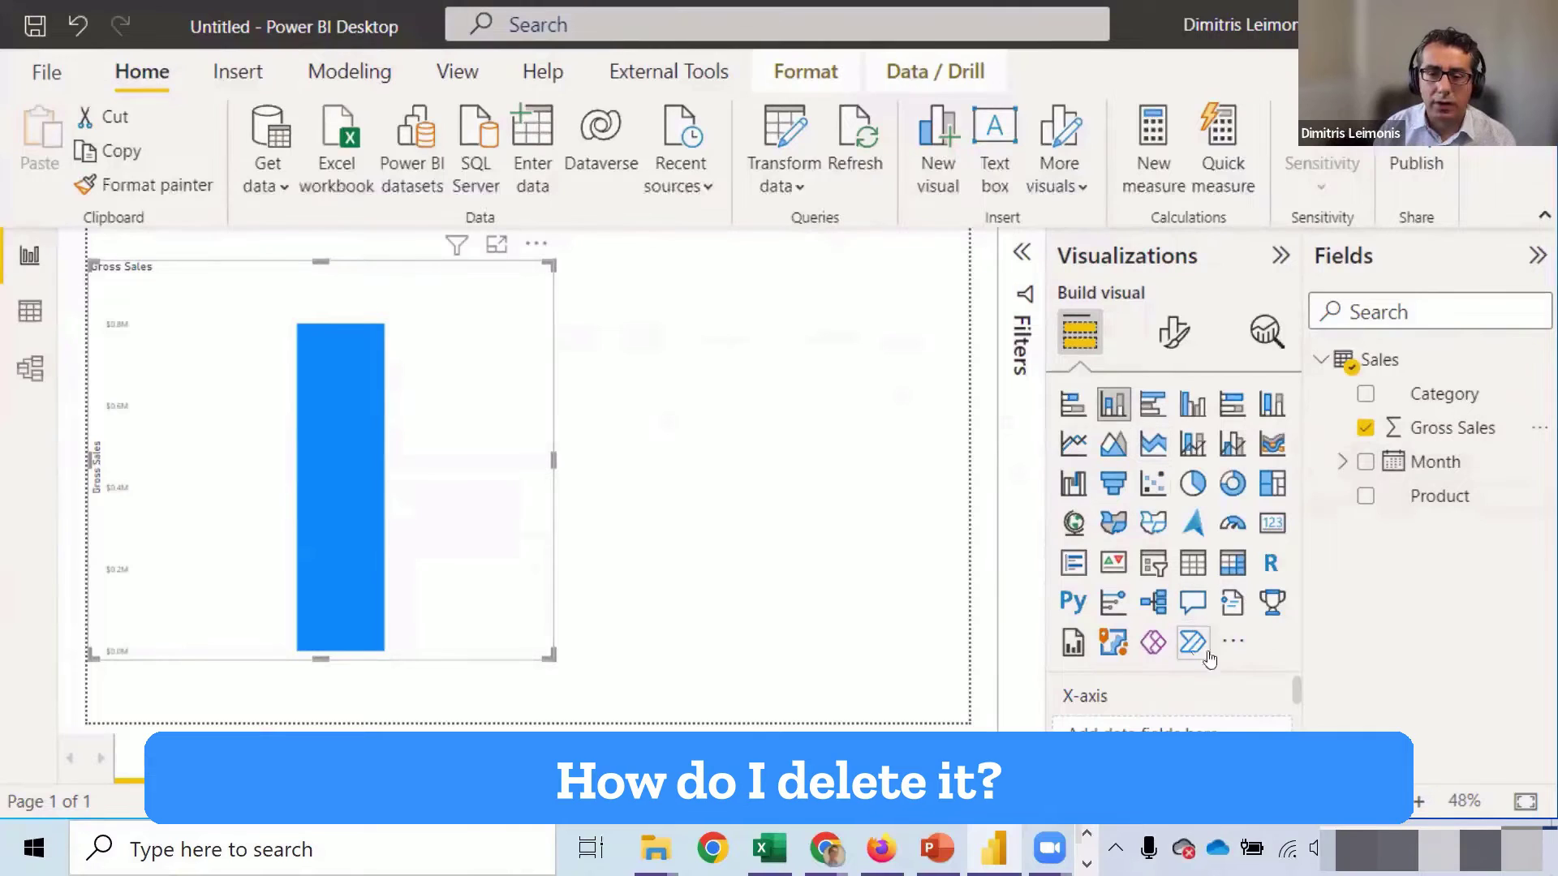
scroll(1100, 670, "down", 2)
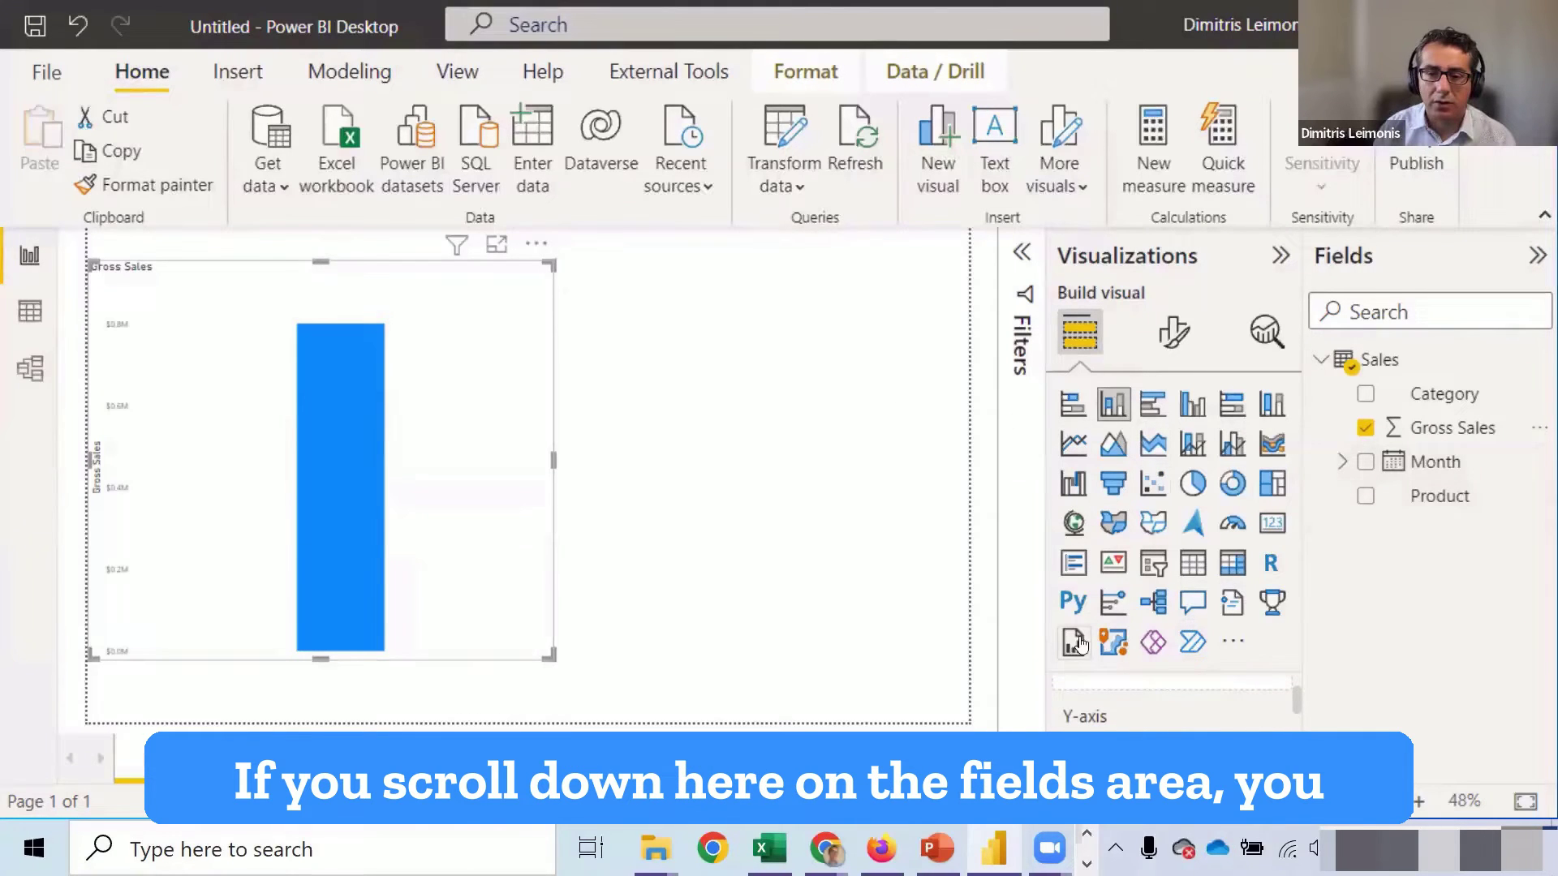
scroll(1173, 698, "down", 2)
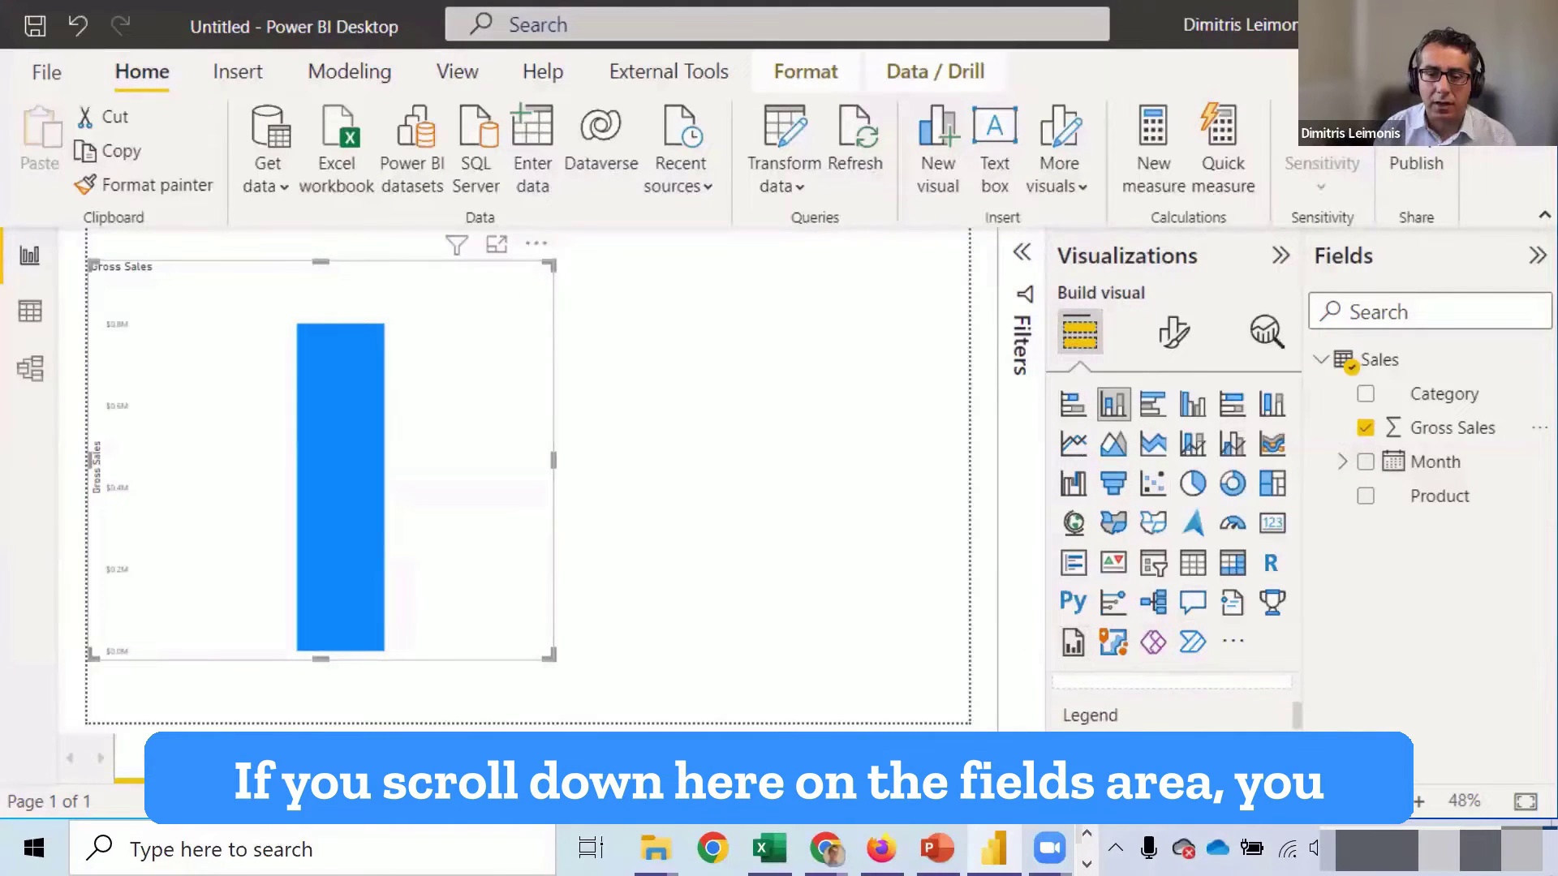
scroll(1134, 706, "up", 1)
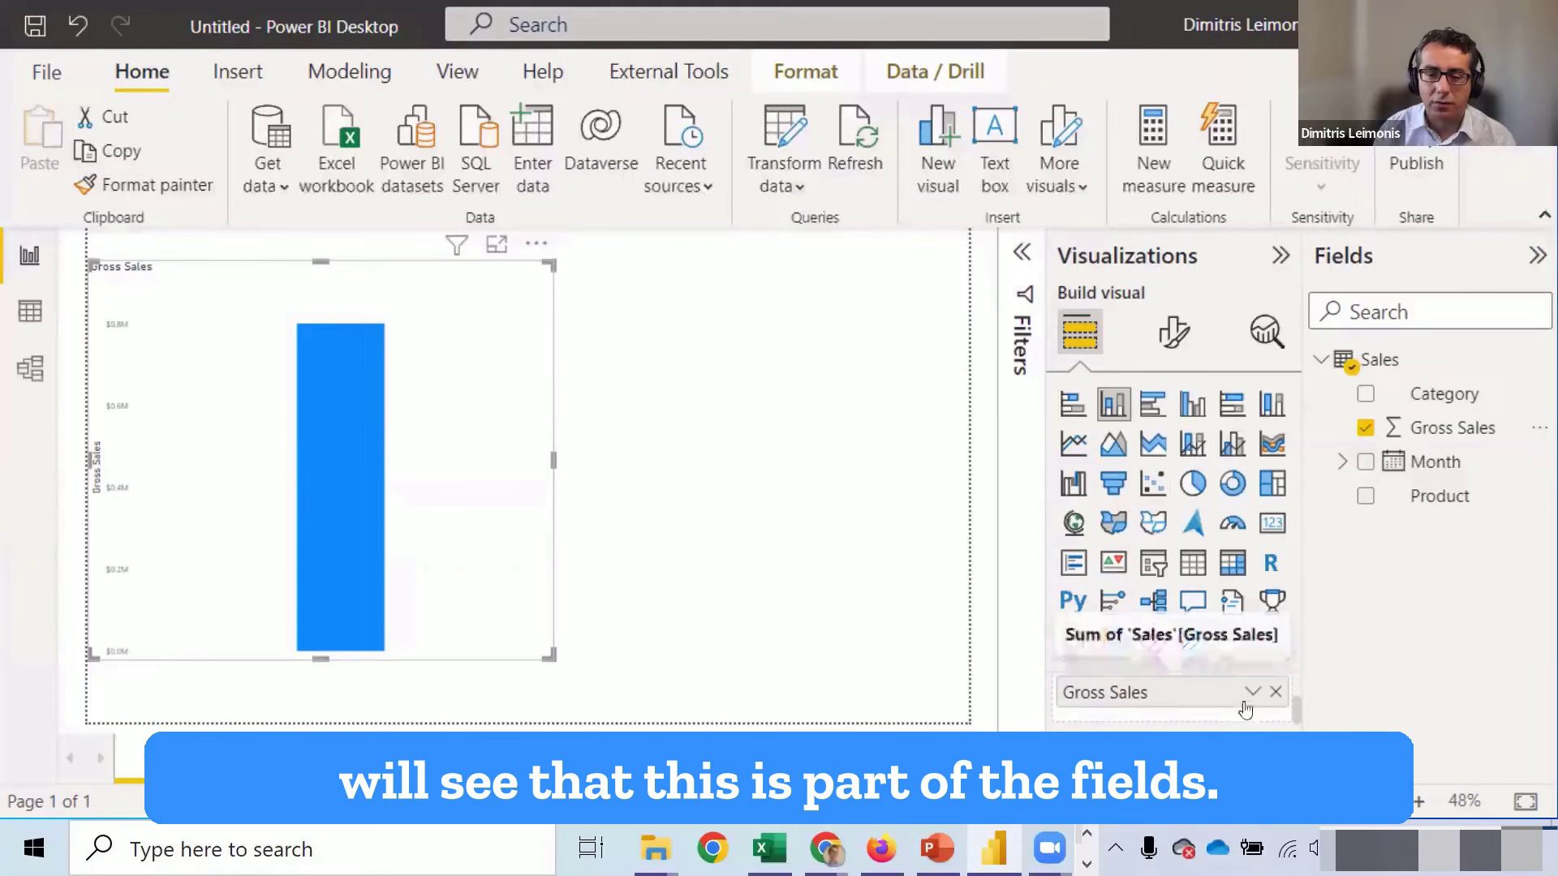
left_click(1367, 430)
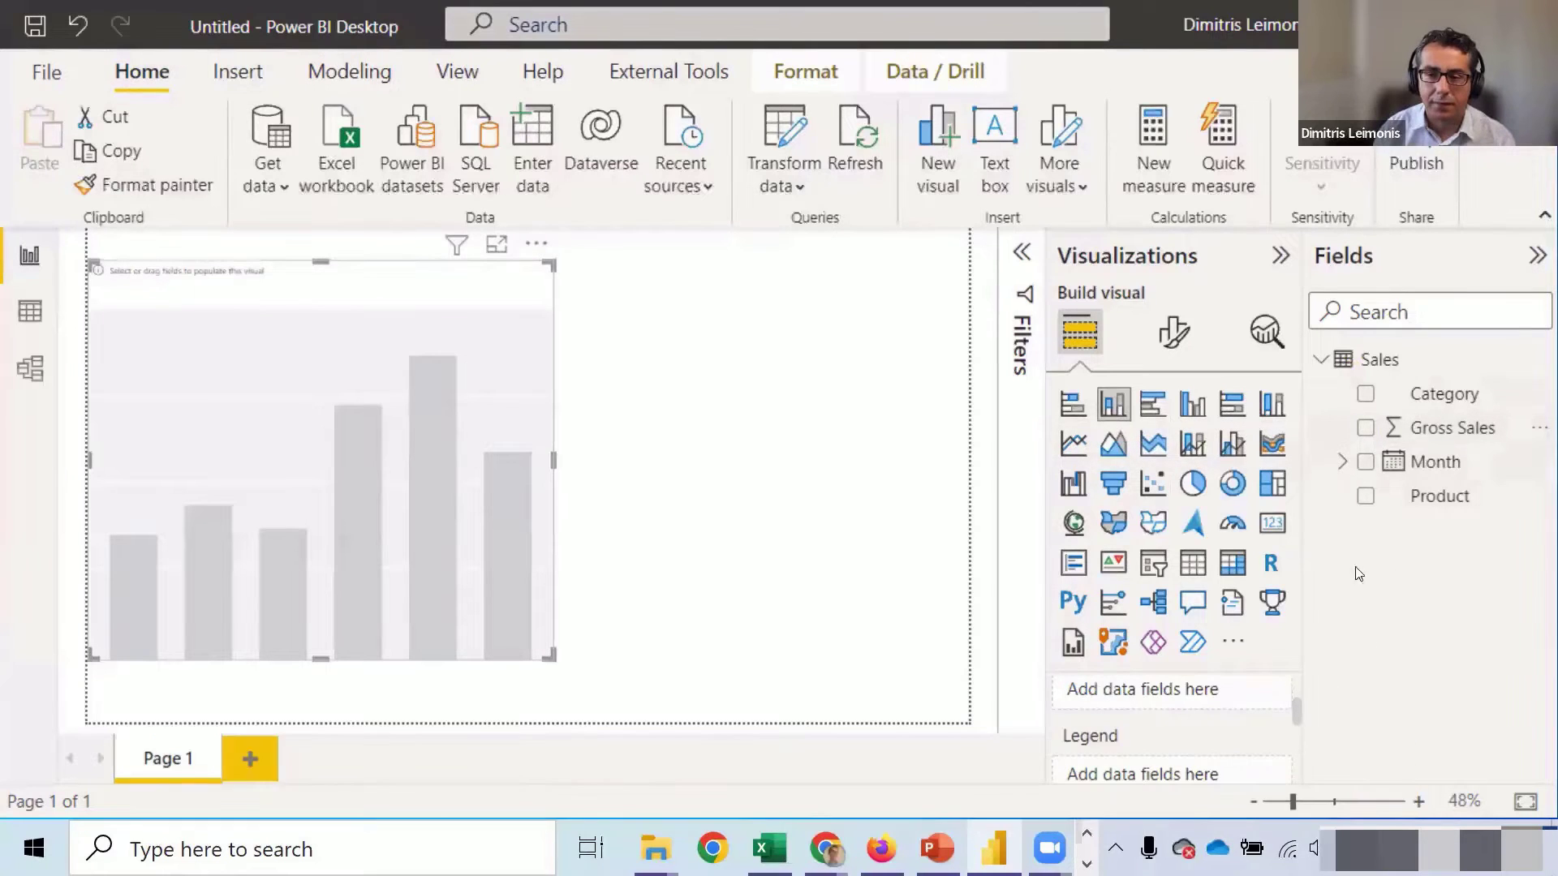
left_click_drag(1448, 435, 250, 383)
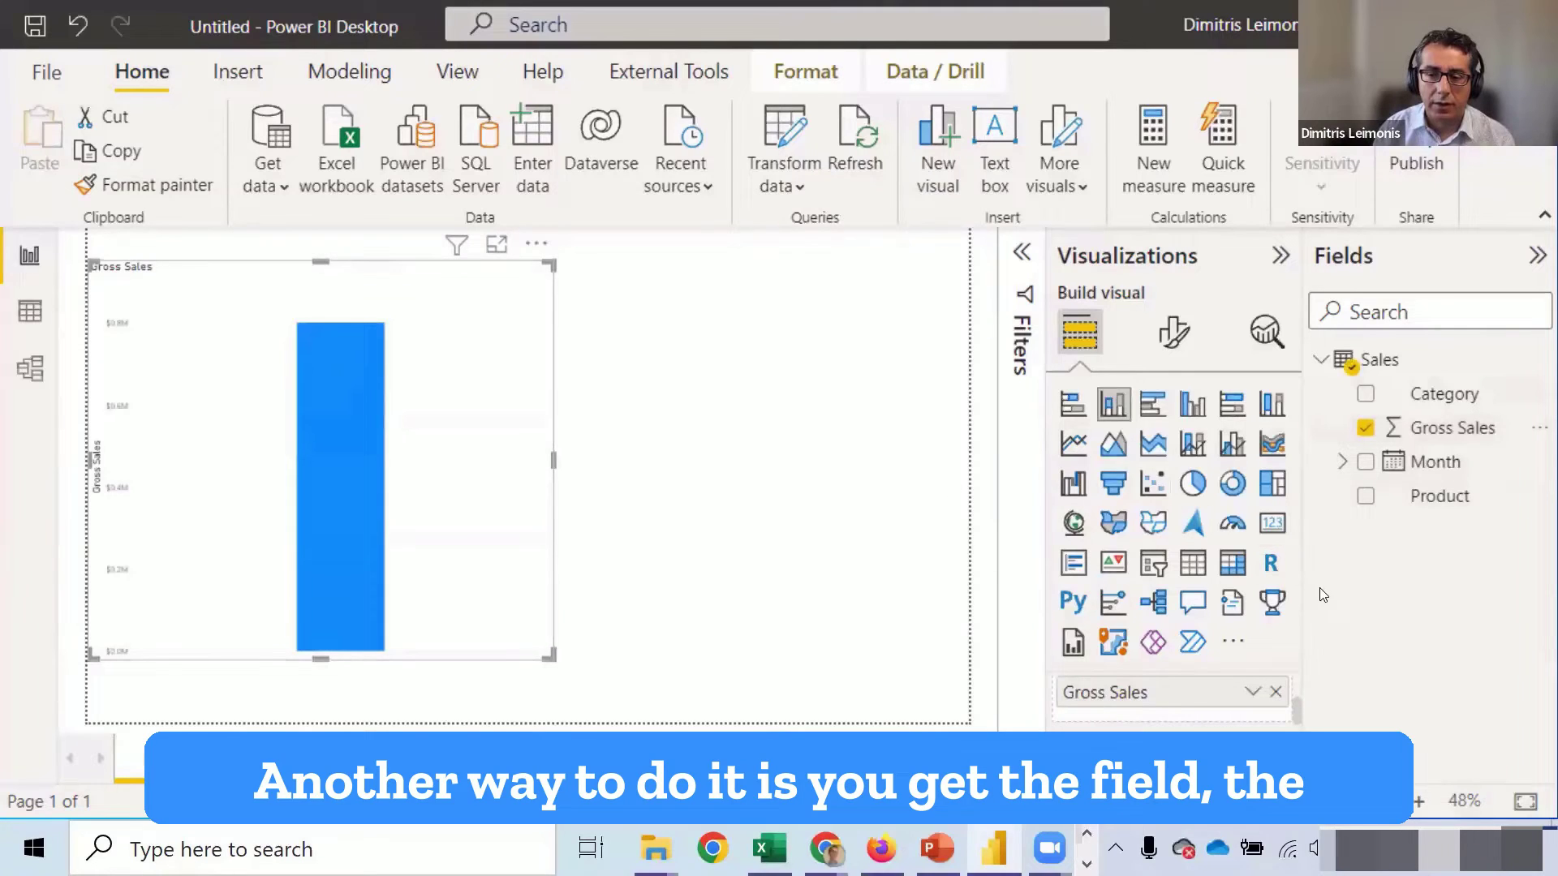
- Uncheck Gross Sales so the column chart is empty again
left_click(1458, 434)
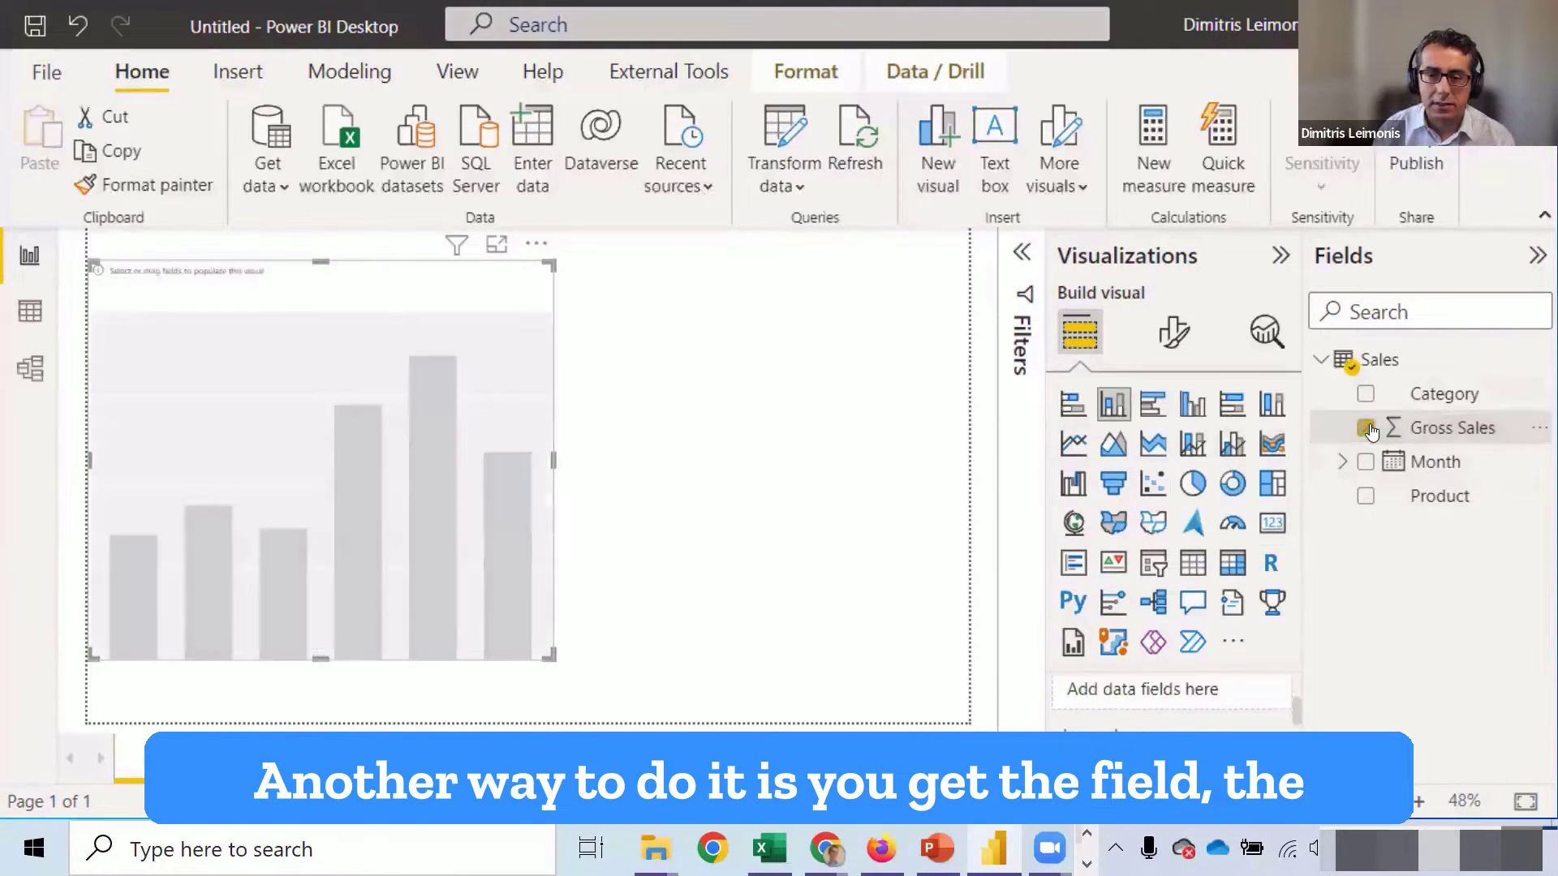
left_click(1459, 431)
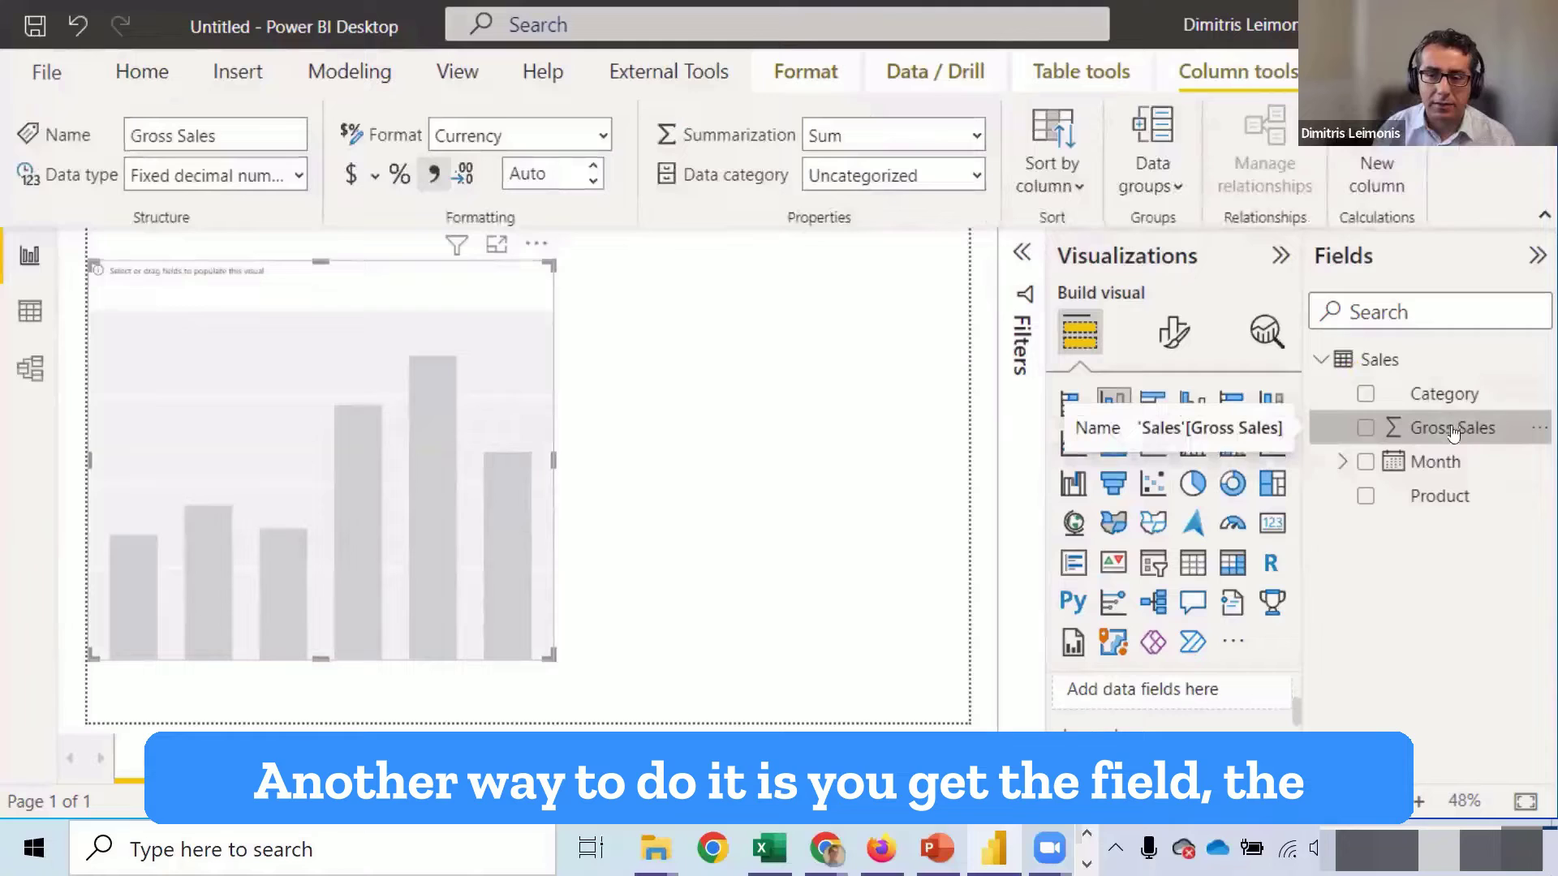
left_click_drag(1453, 434, 1224, 724)
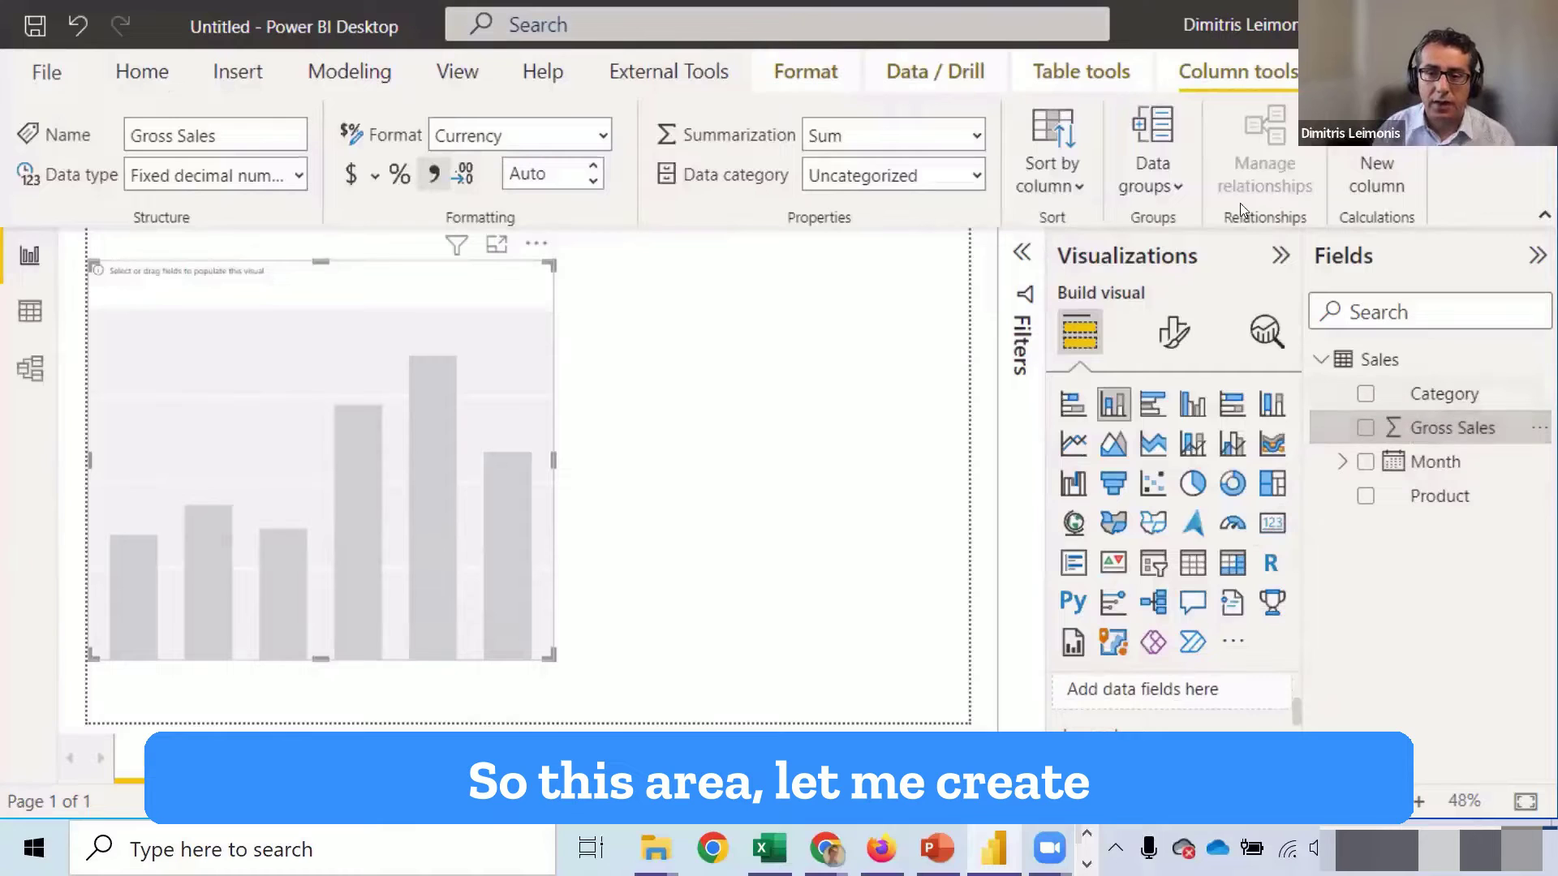
- Collapse the ribbon to the simplified layout to free up canvas room
left_click(1542, 216)
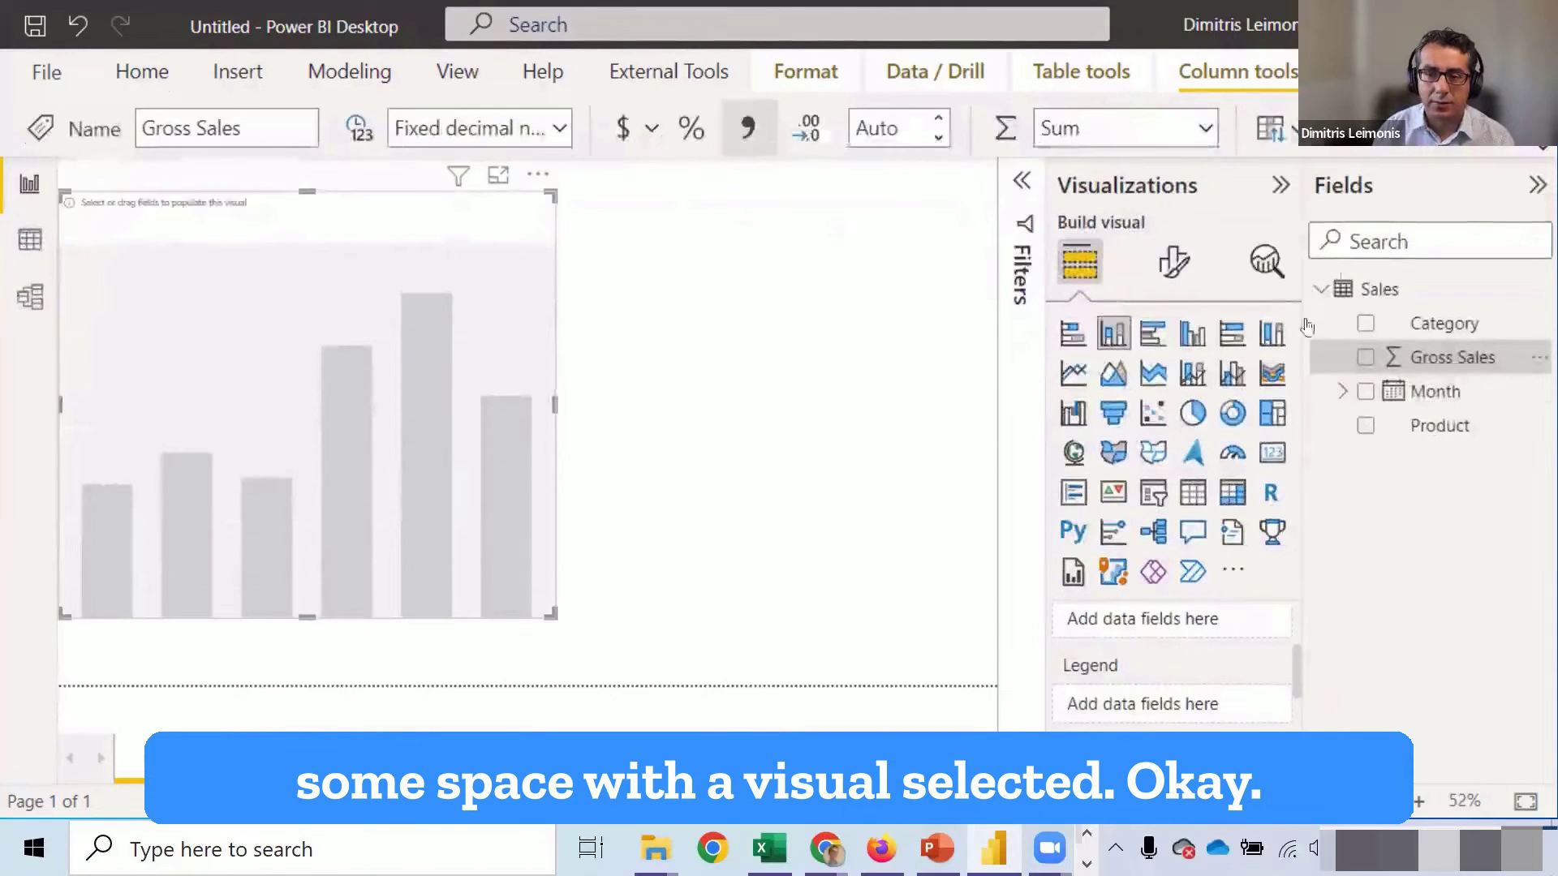
scroll(1183, 680, "up", 2)
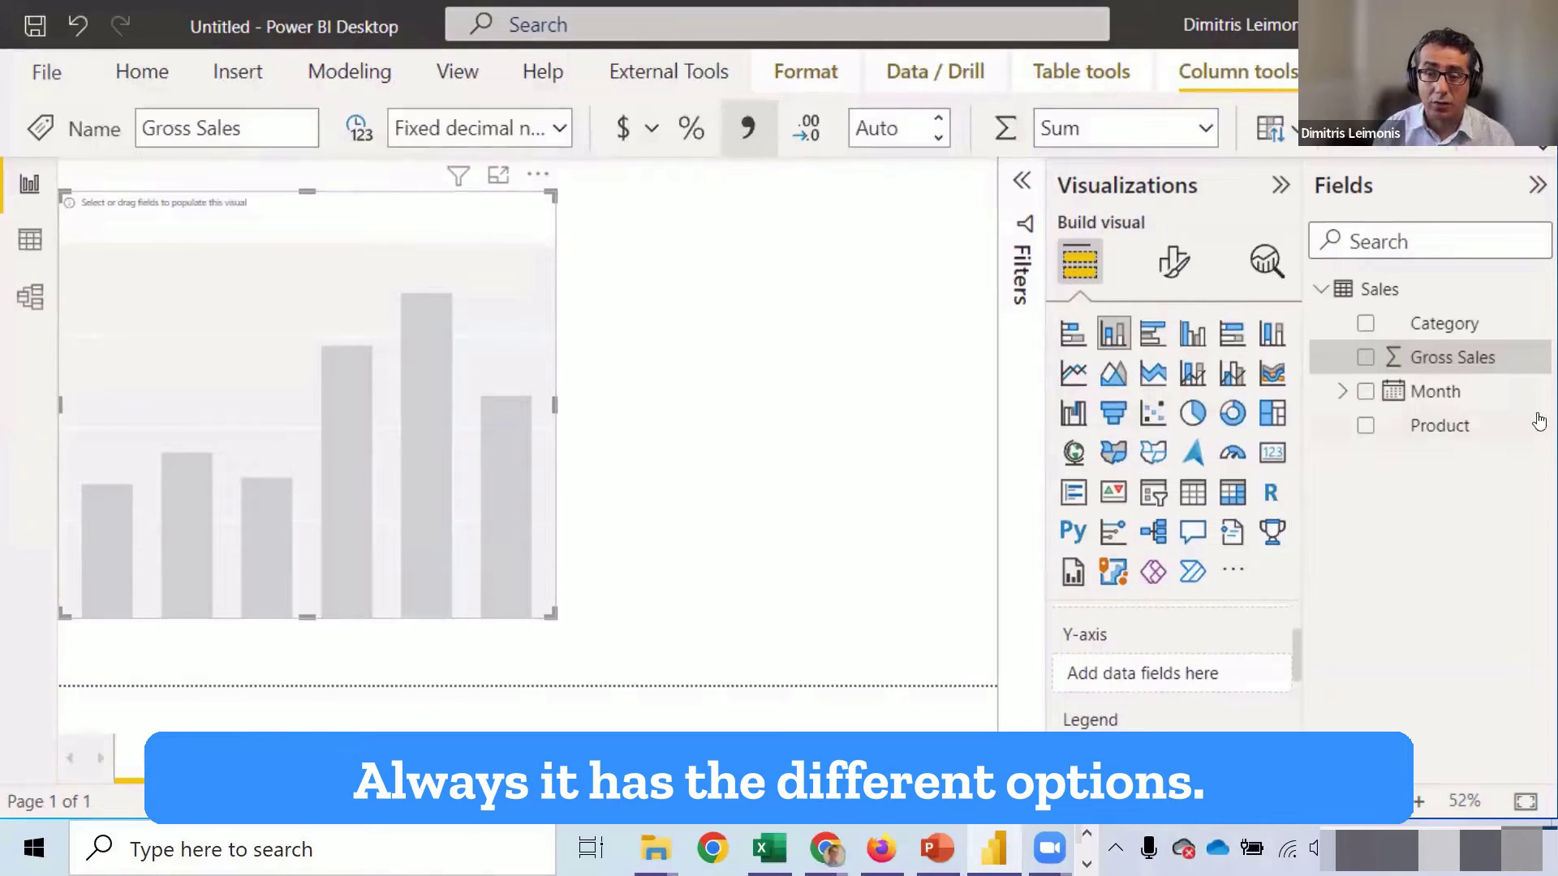
scroll(1172, 714, "down", 5)
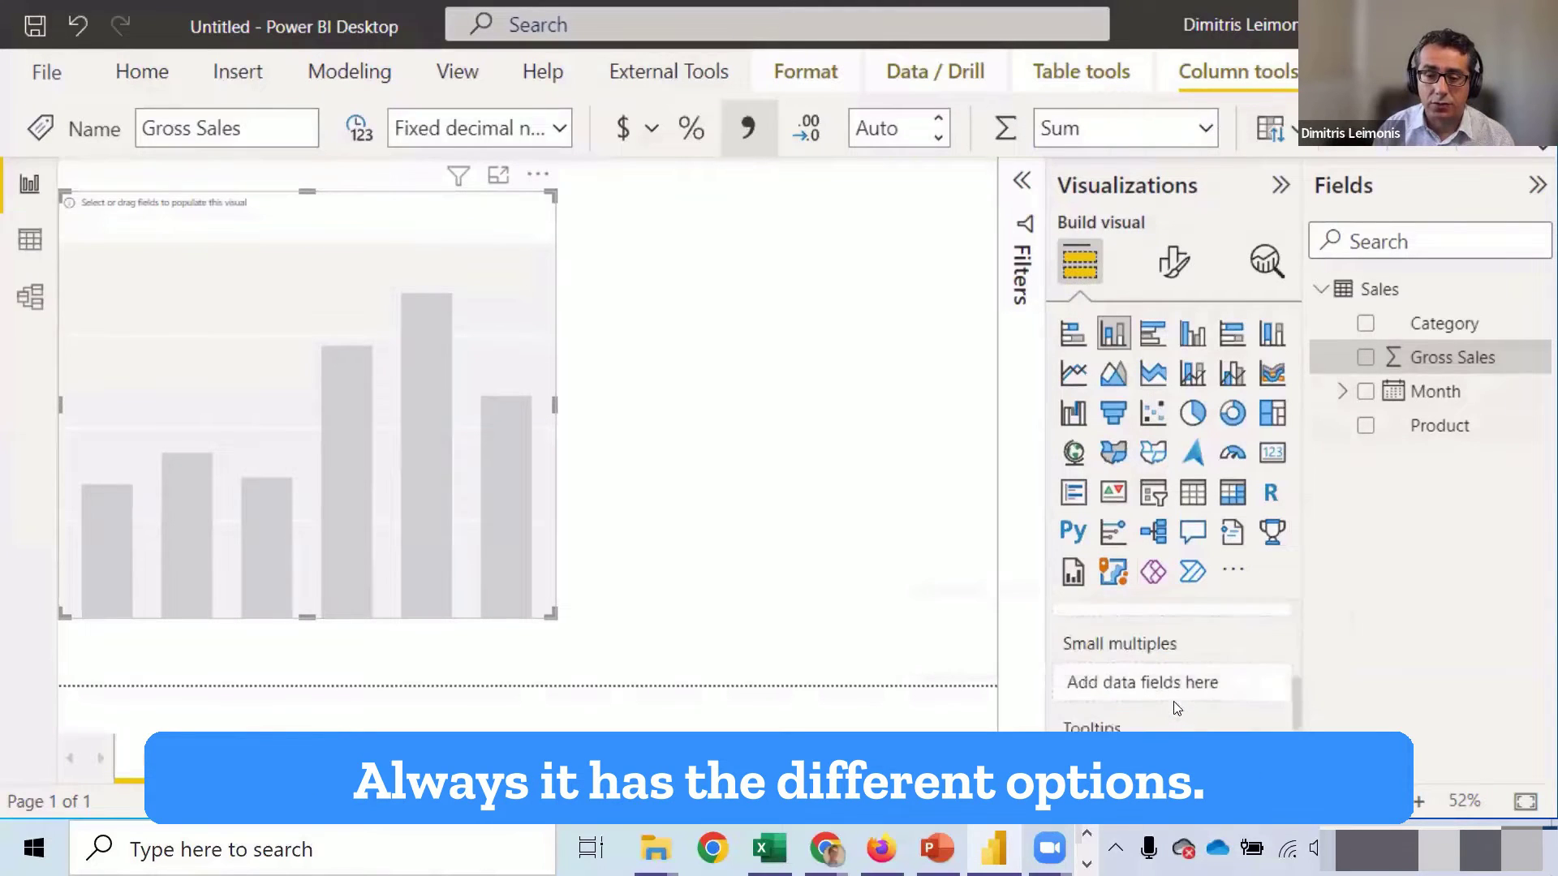
scroll(1178, 687, "up", 3)
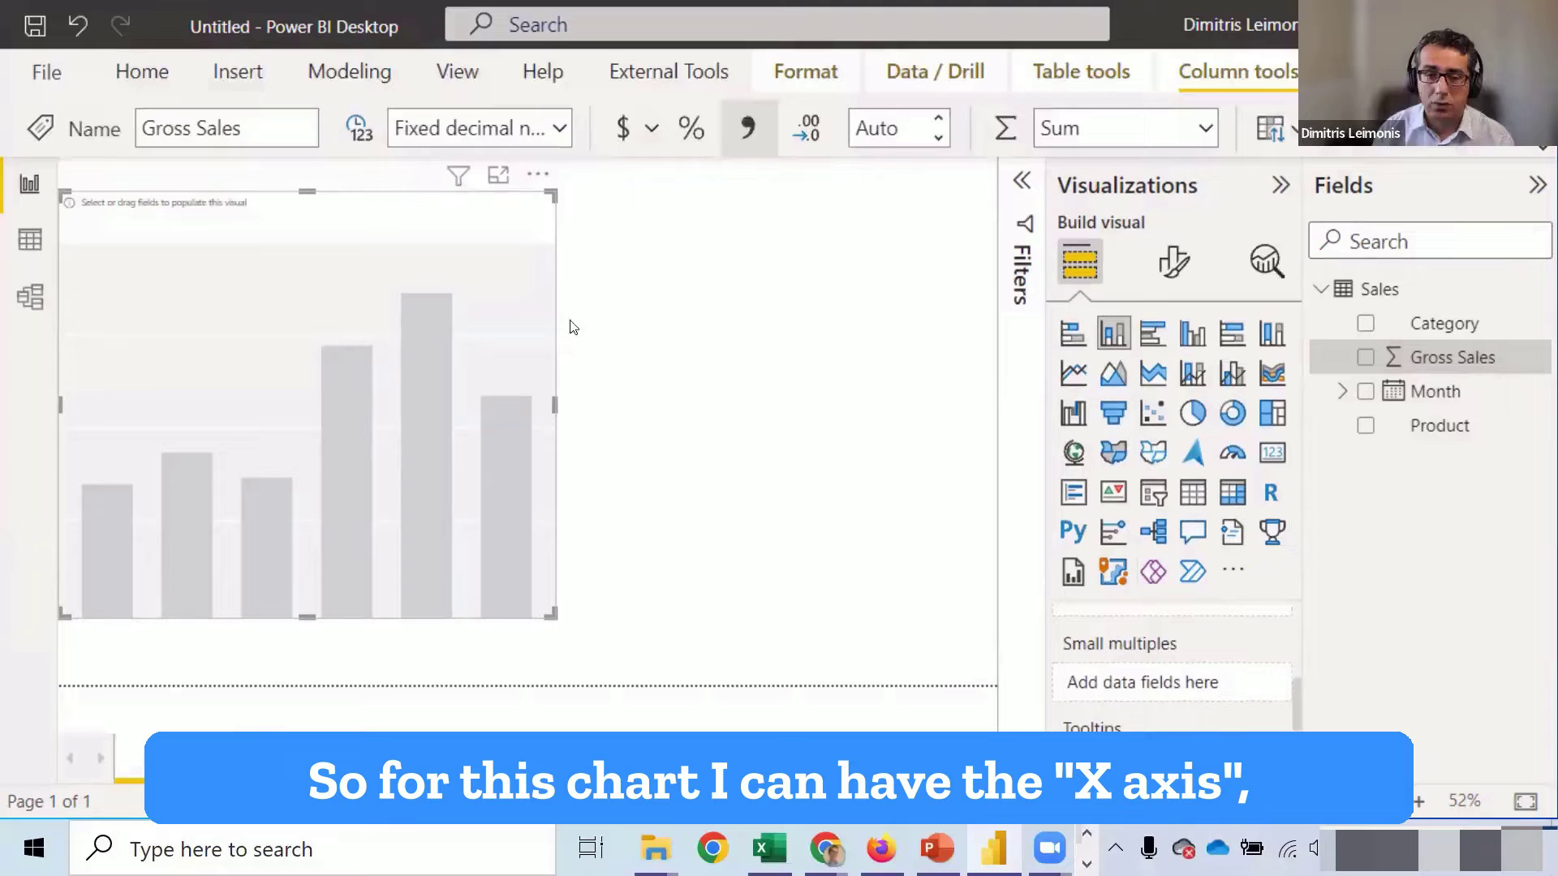
scroll(1201, 673, "up", 3)
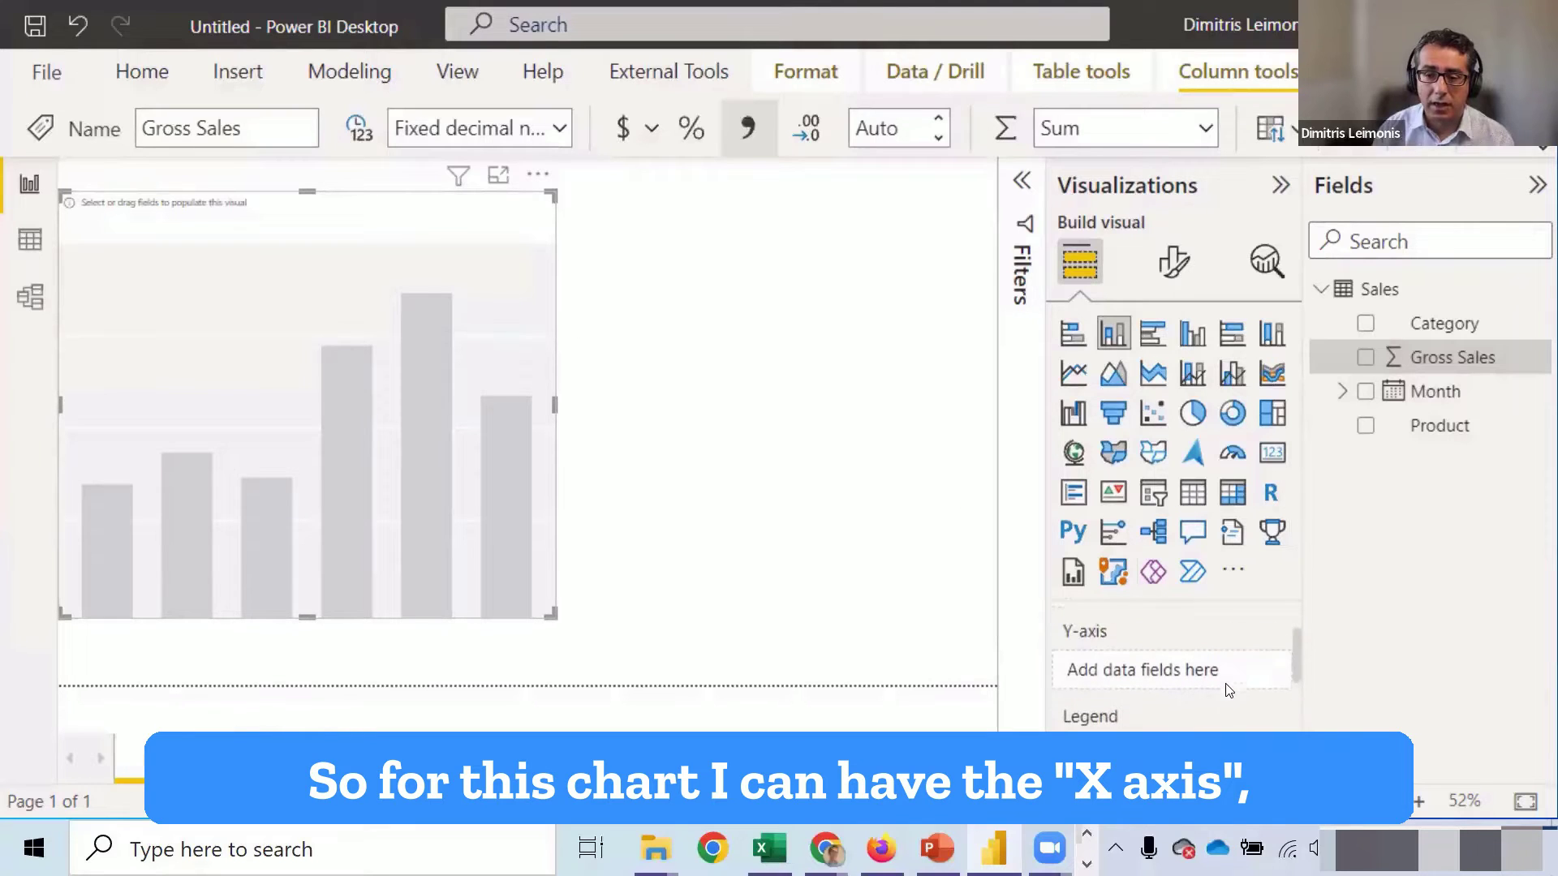
scroll(1217, 686, "up", 2)
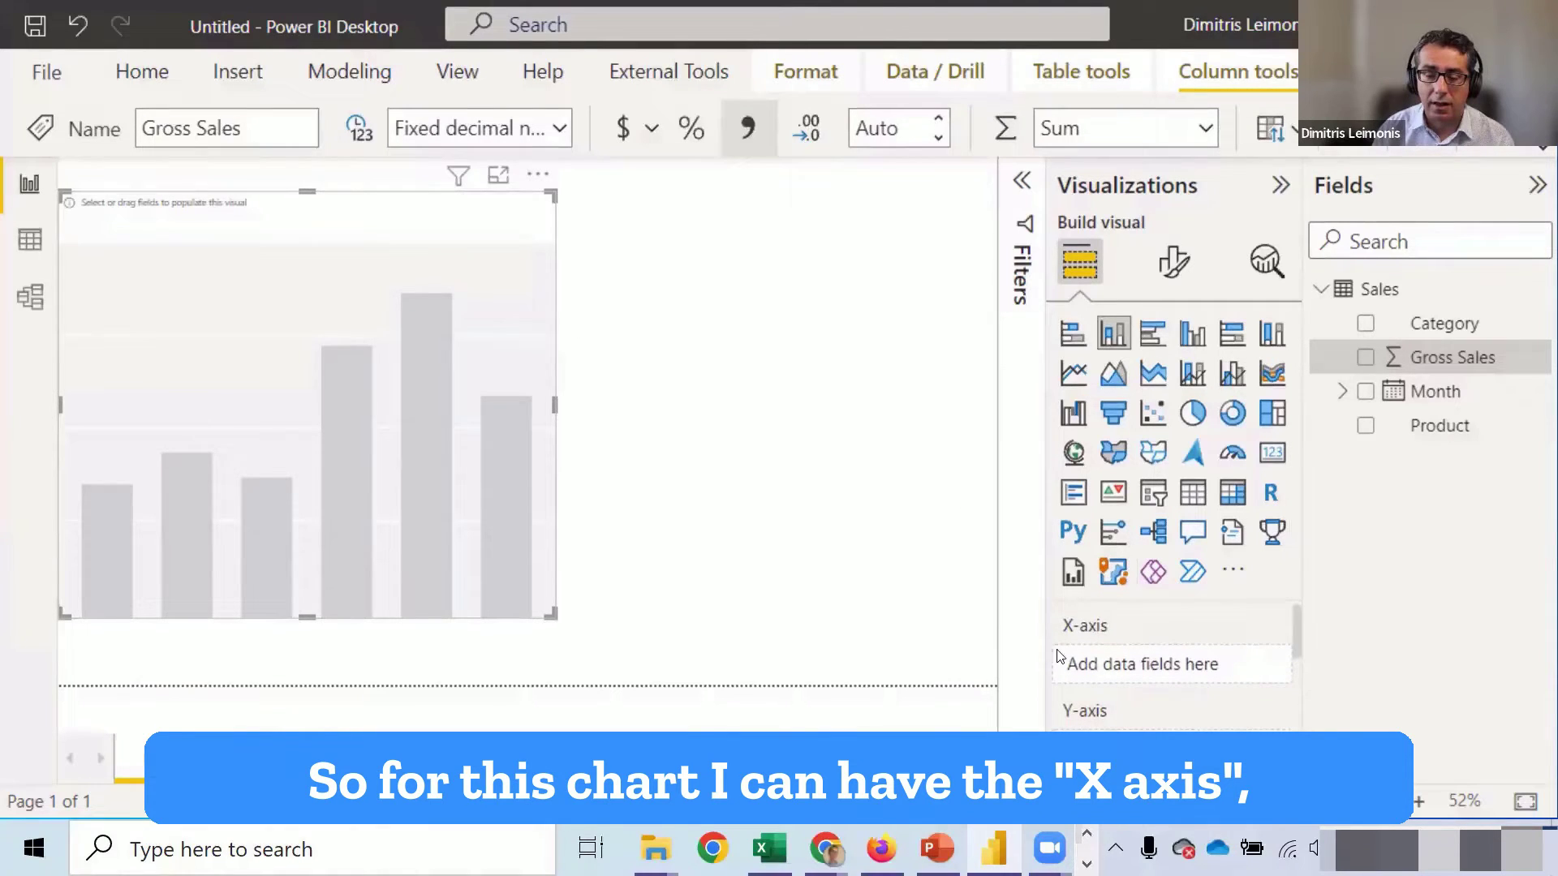
scroll(1132, 671, "down", 3)
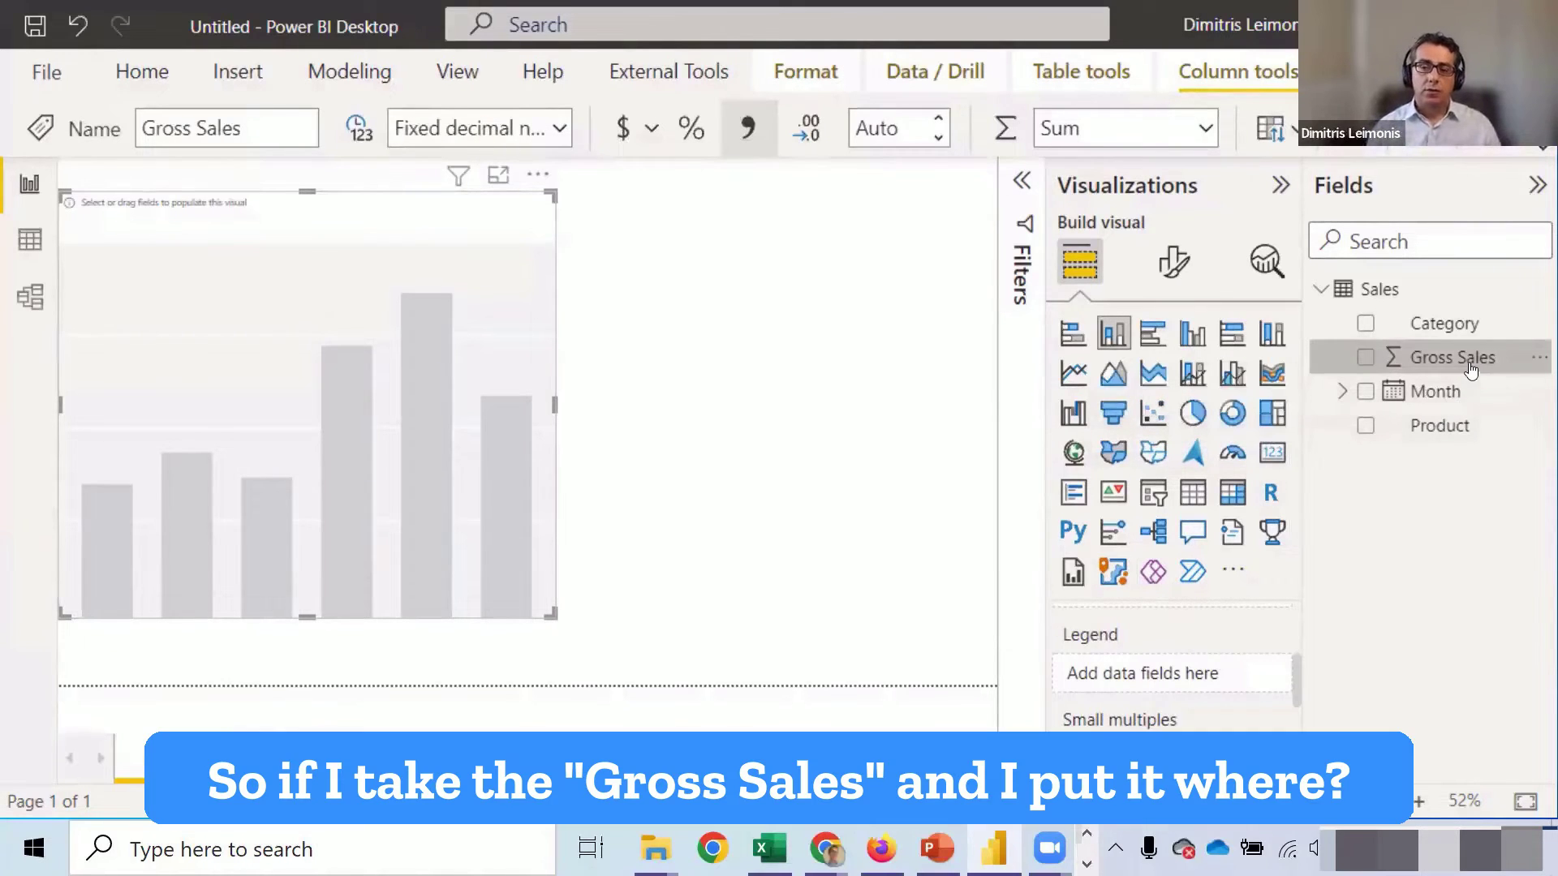
- Place Gross Sales in the Y-axis well and Category on the X-axis
mouse_move(1452, 358)
left_mouse_down()
mouse_move(1296, 491)
mouse_move(1222, 690)
mouse_move(1217, 755)
mouse_move(1241, 779)
mouse_move(1174, 624)
mouse_move(1161, 535)
mouse_move(1168, 604)
mouse_move(1464, 358)
left_mouse_up()
scroll(1143, 713, "up", 2)
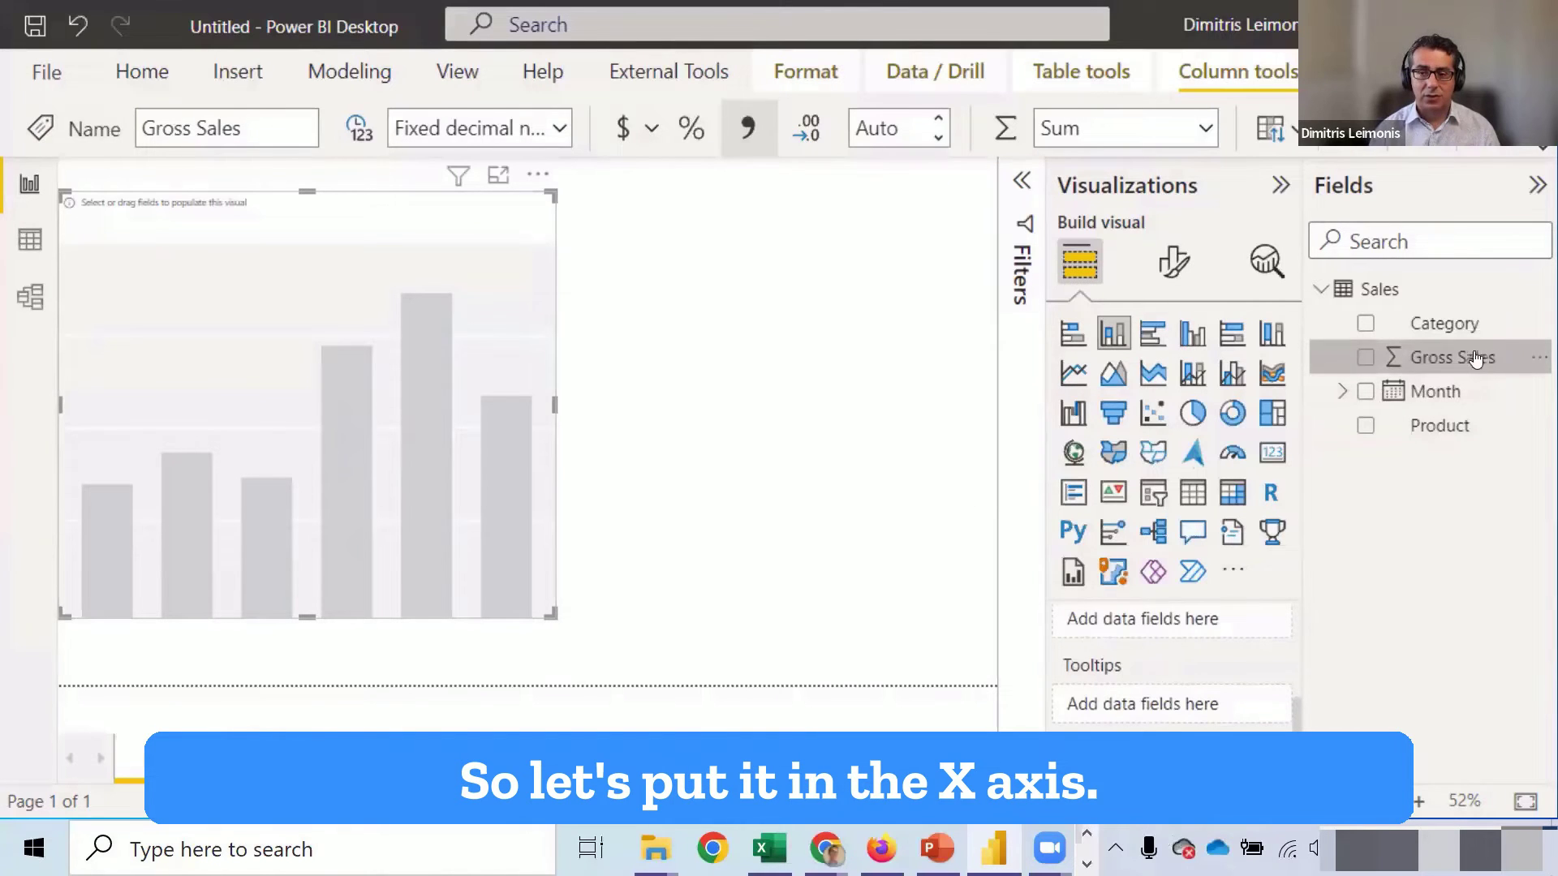
scroll(1181, 685, "down", 3)
scroll(1180, 690, "up", 4)
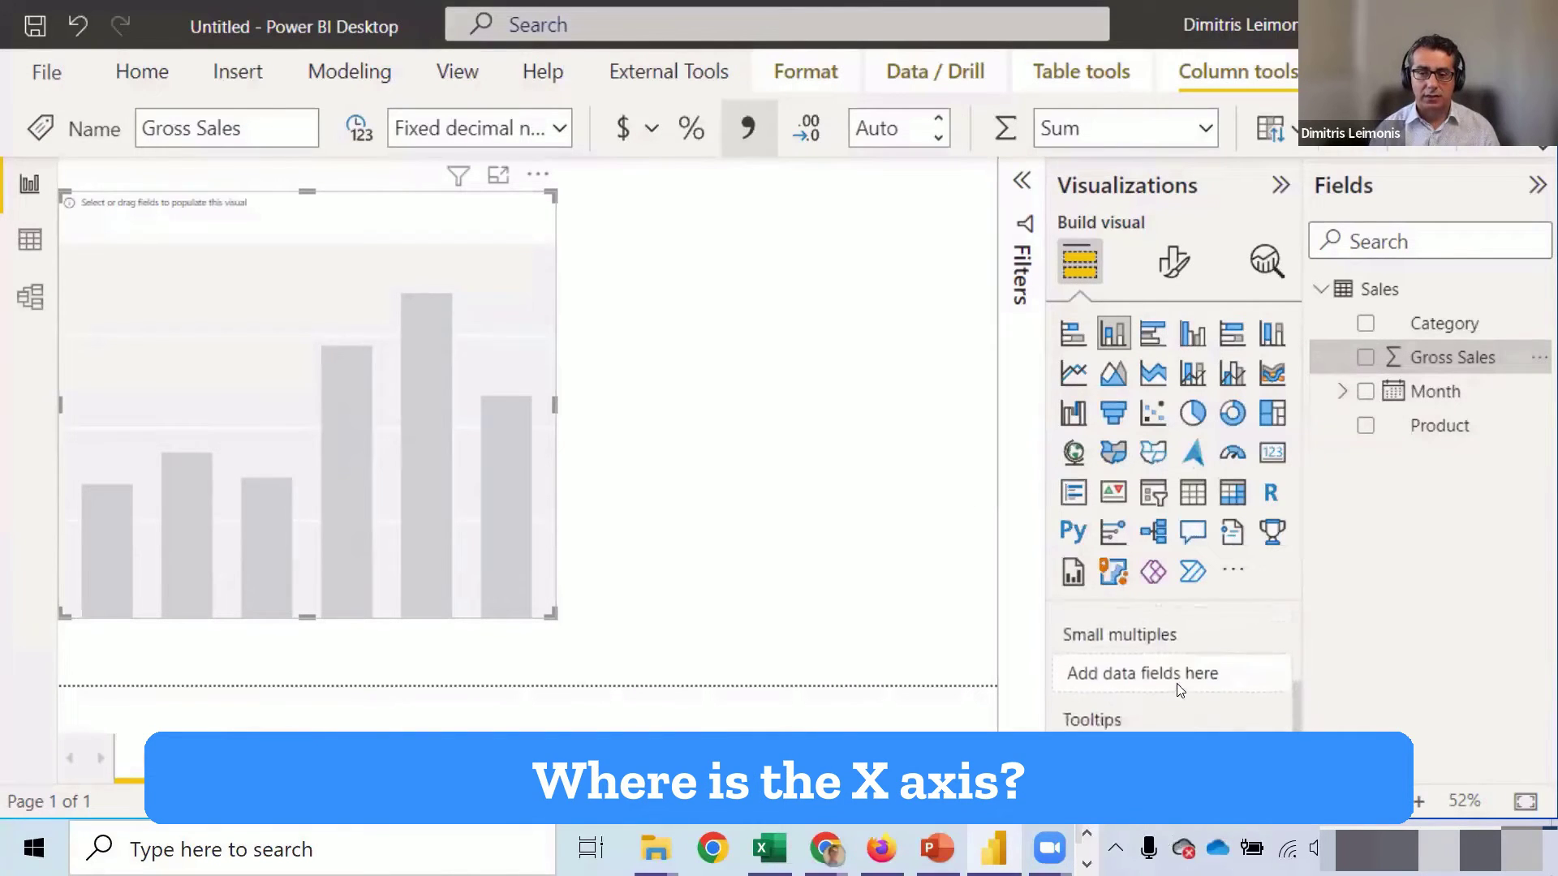
scroll(1178, 686, "up", 4)
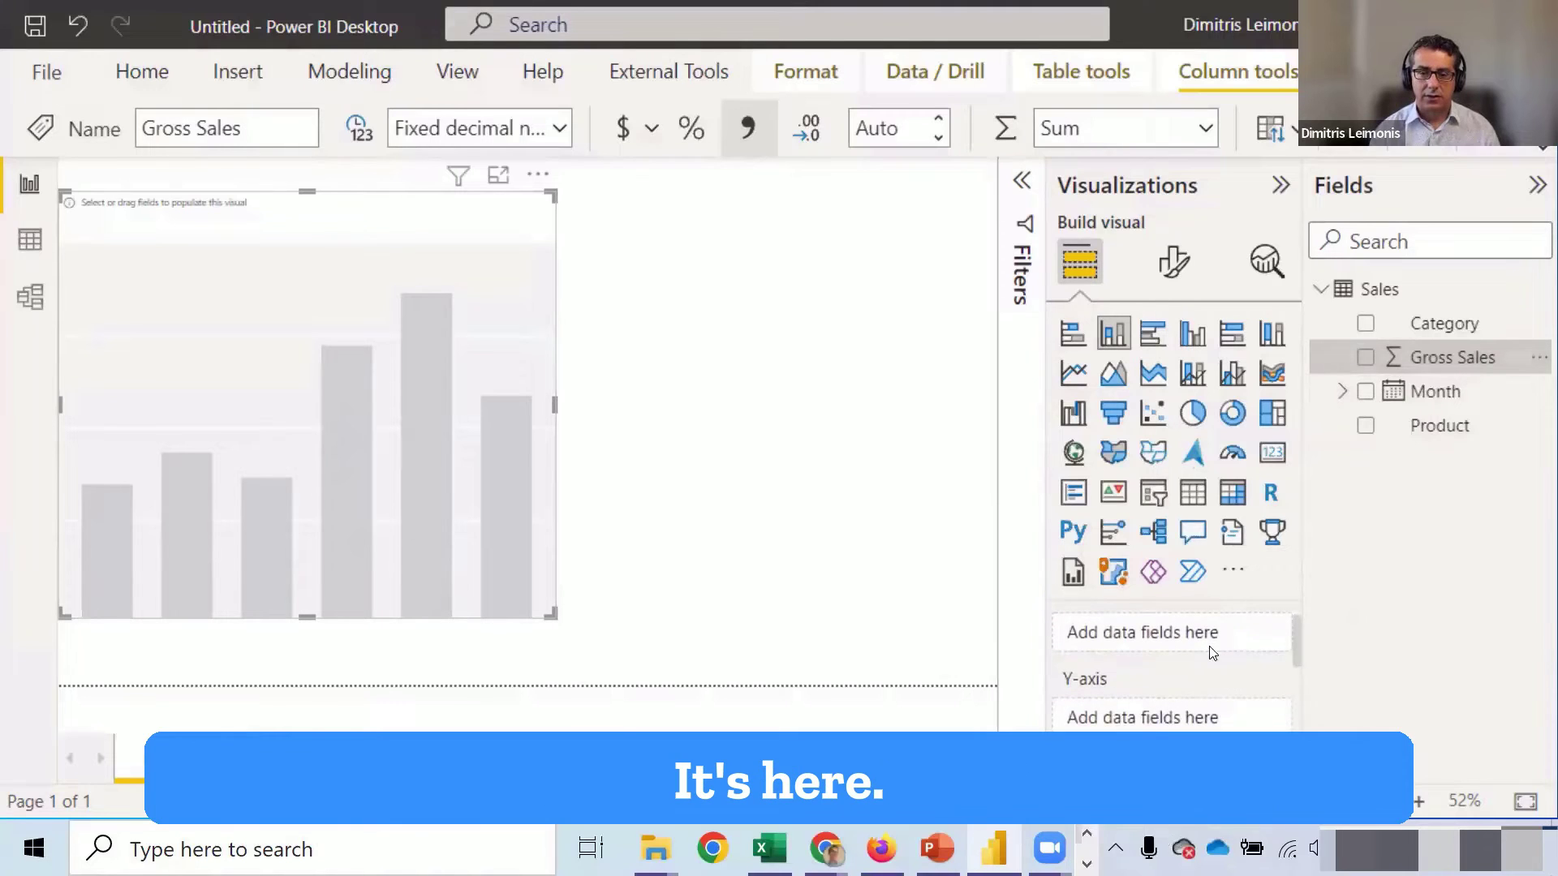
scroll(1212, 654, "up", 1)
left_click_drag(1444, 355, 1155, 656)
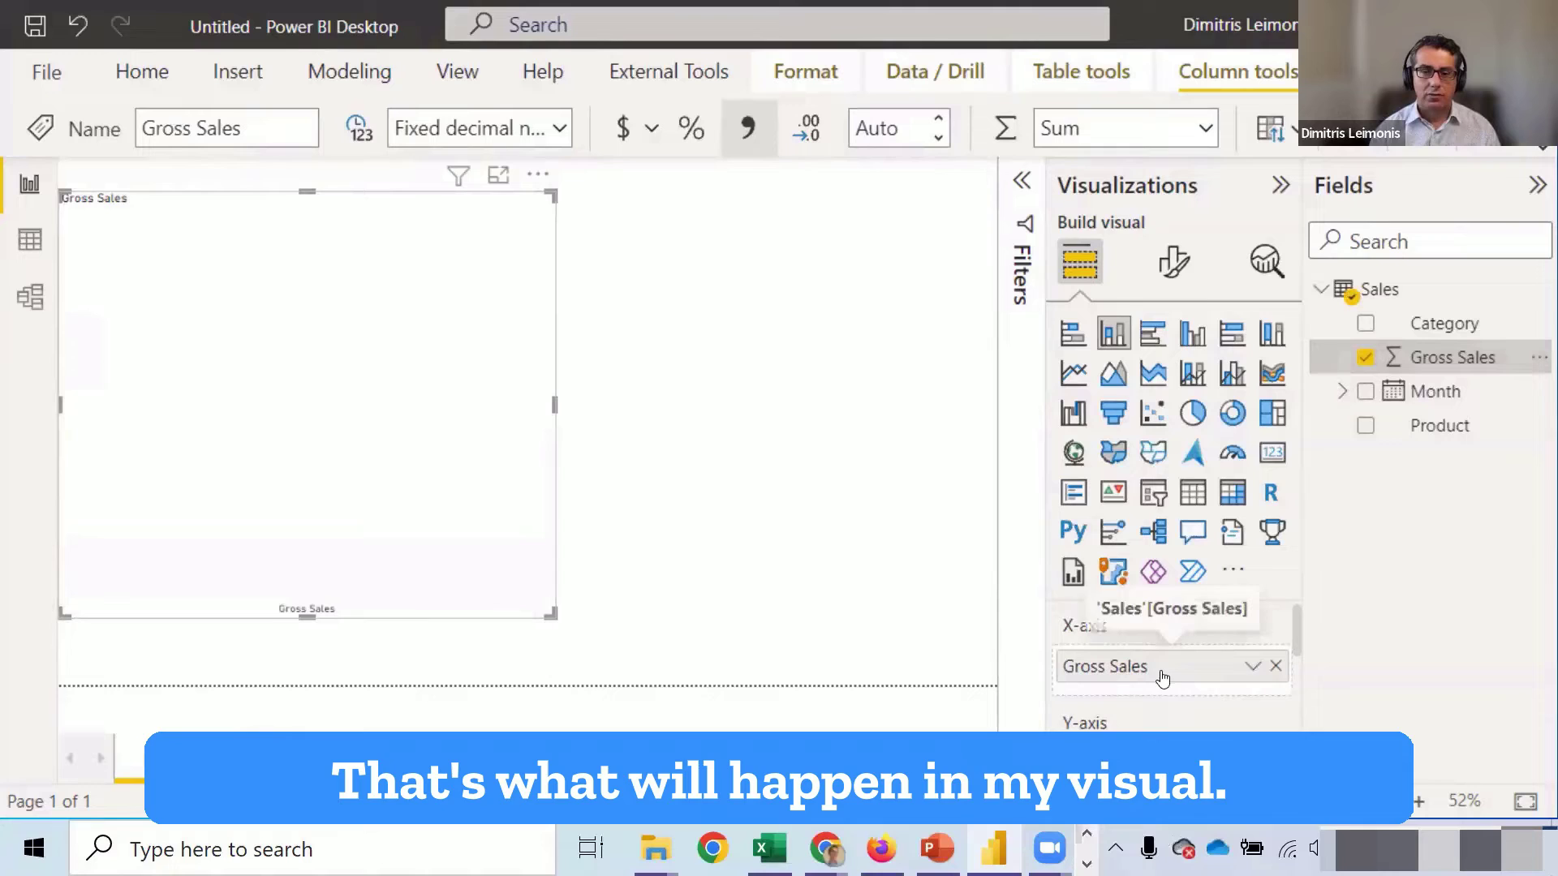
left_click_drag(1166, 671, 1169, 734)
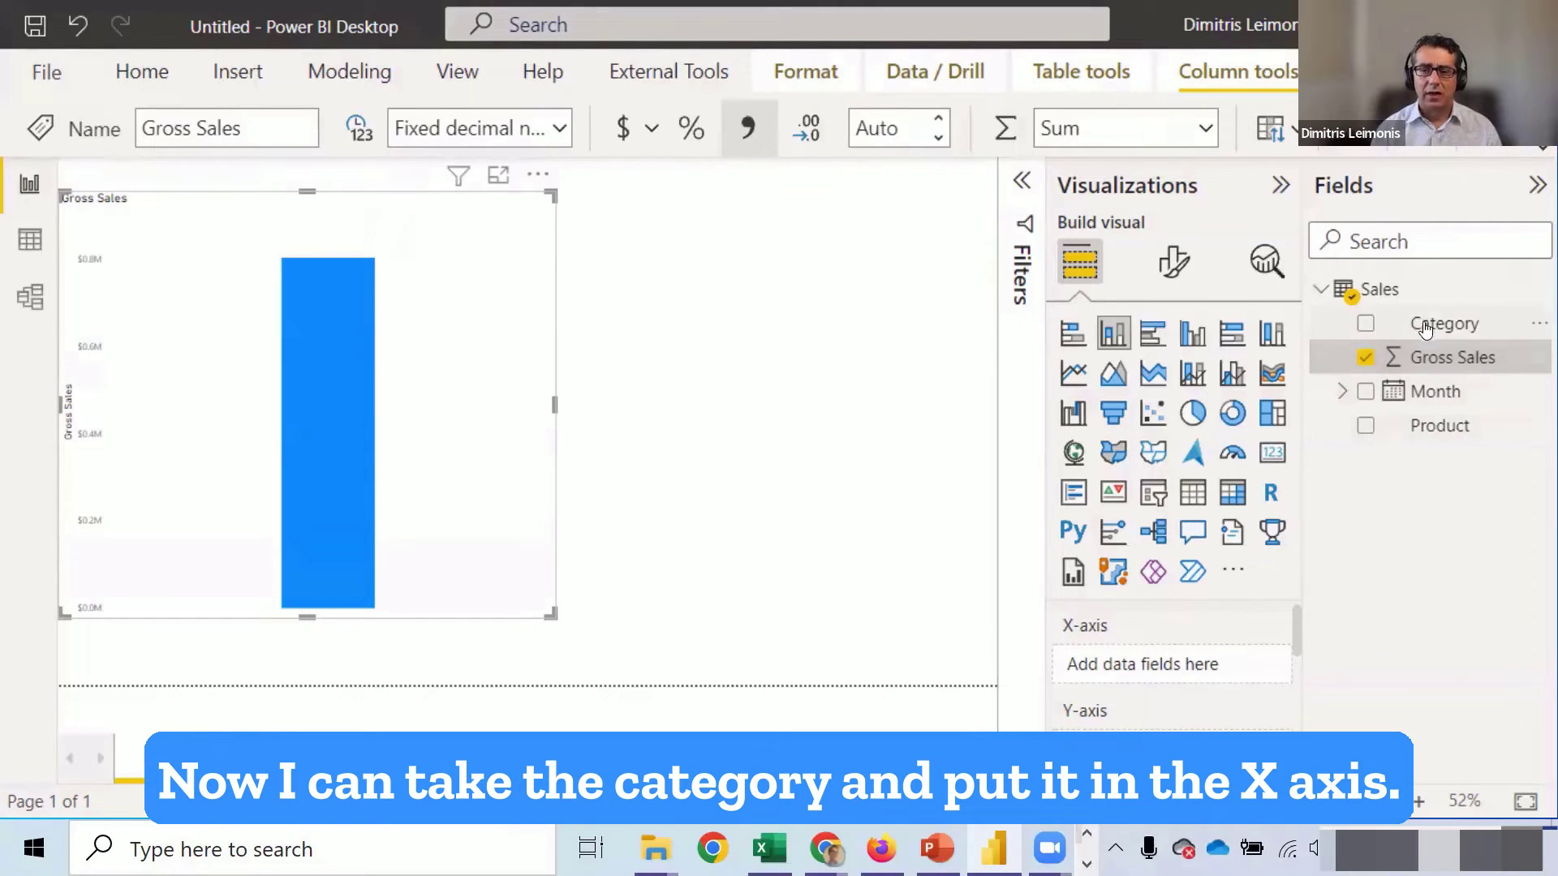
left_click_drag(1425, 324, 1145, 669)
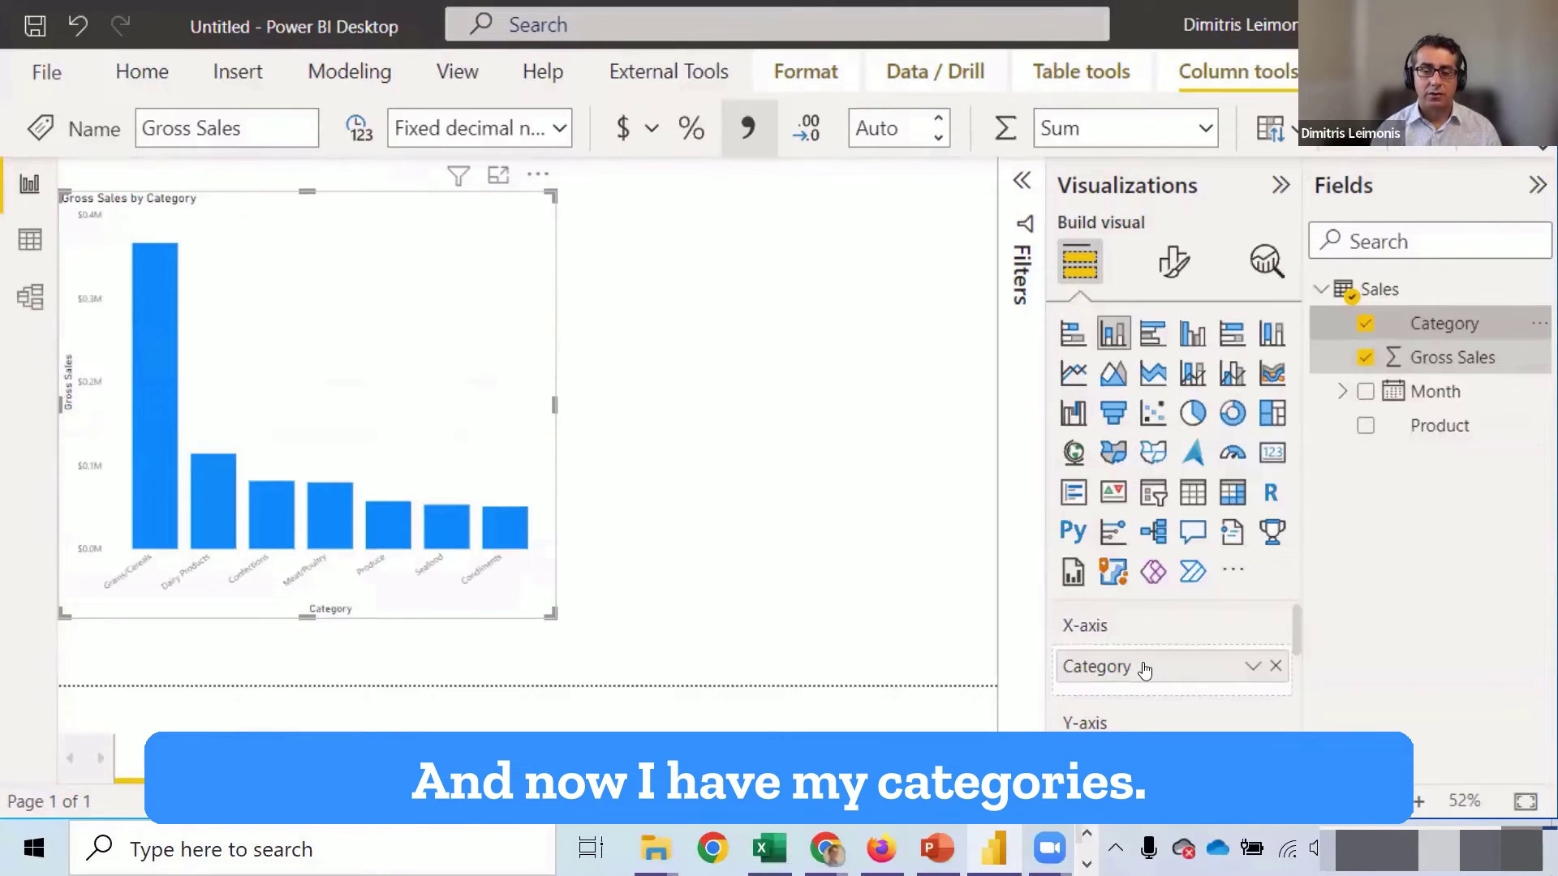
- Clear both fields, re-add Category then Gross Sales, and stretch the chart across the page
left_click(1276, 667)
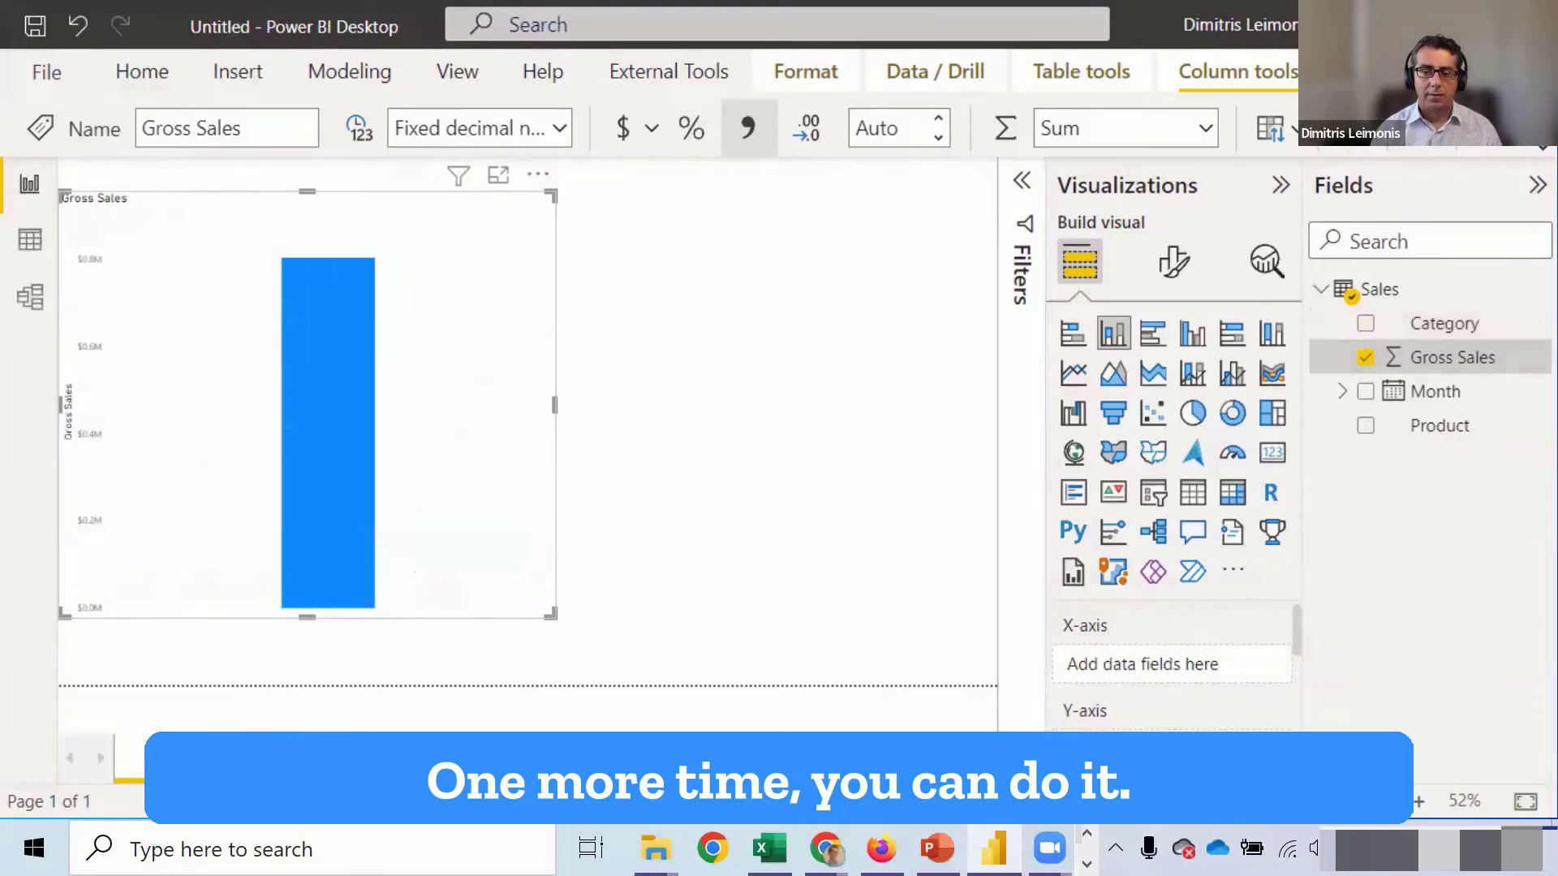
left_click(1366, 357)
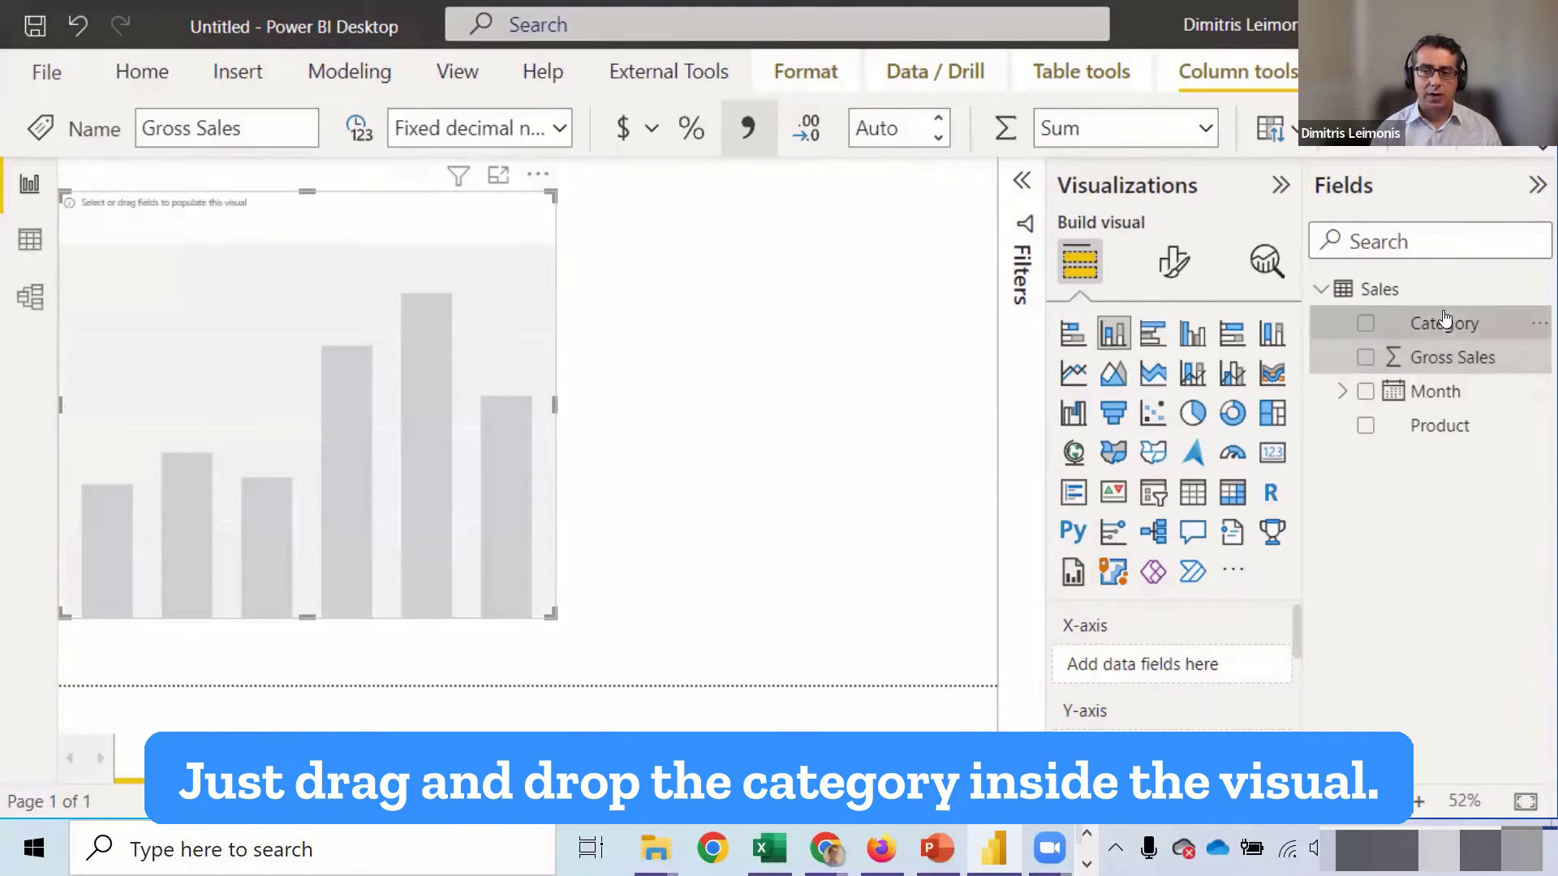
left_click_drag(1424, 324, 358, 410)
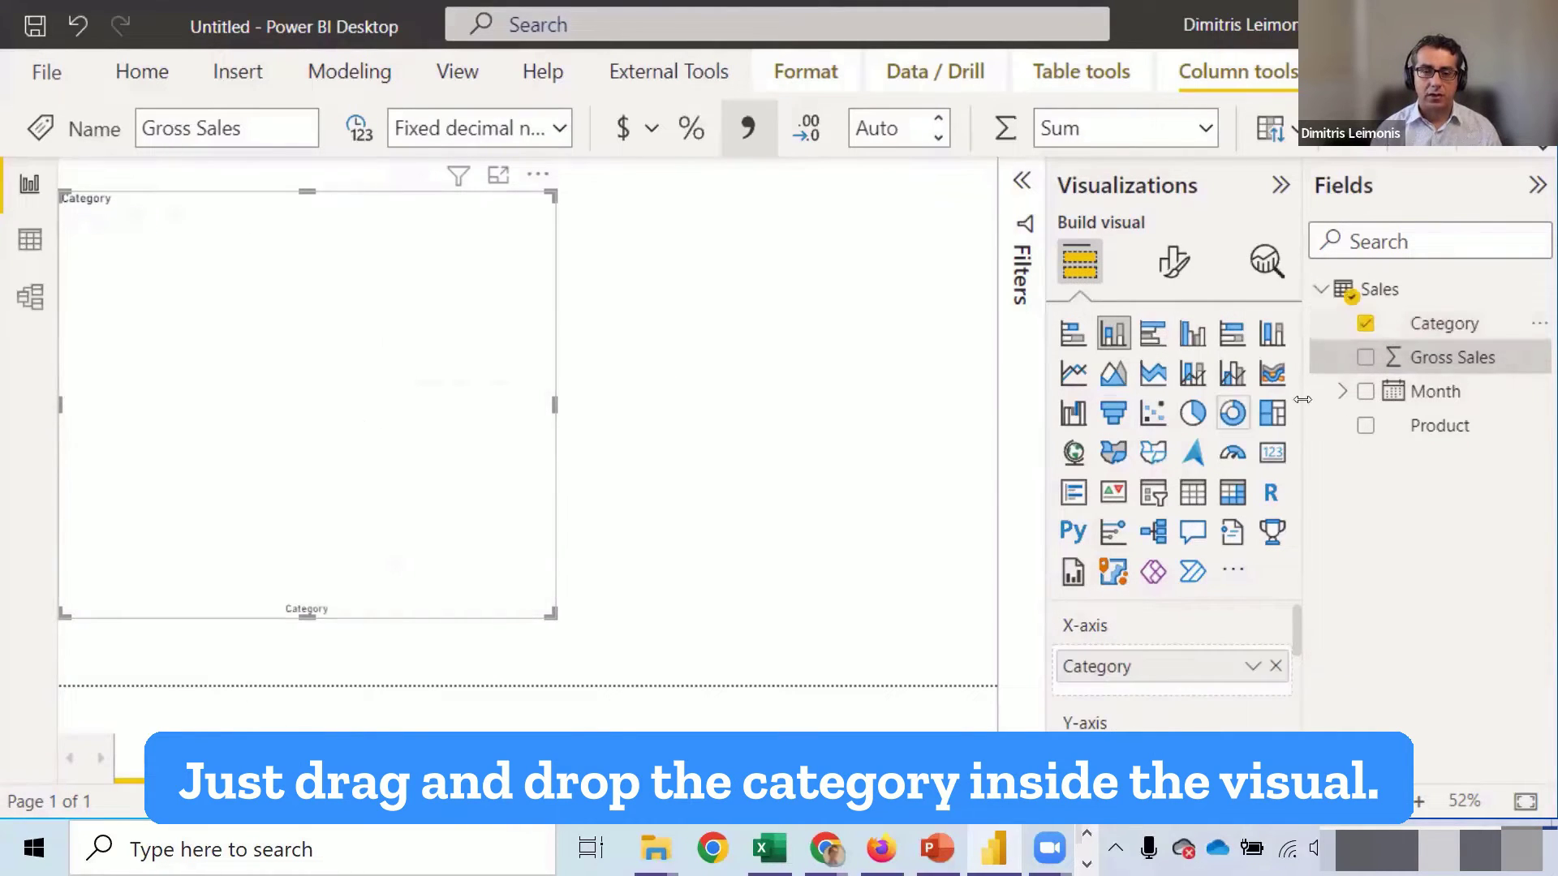
left_click_drag(1474, 358, 335, 413)
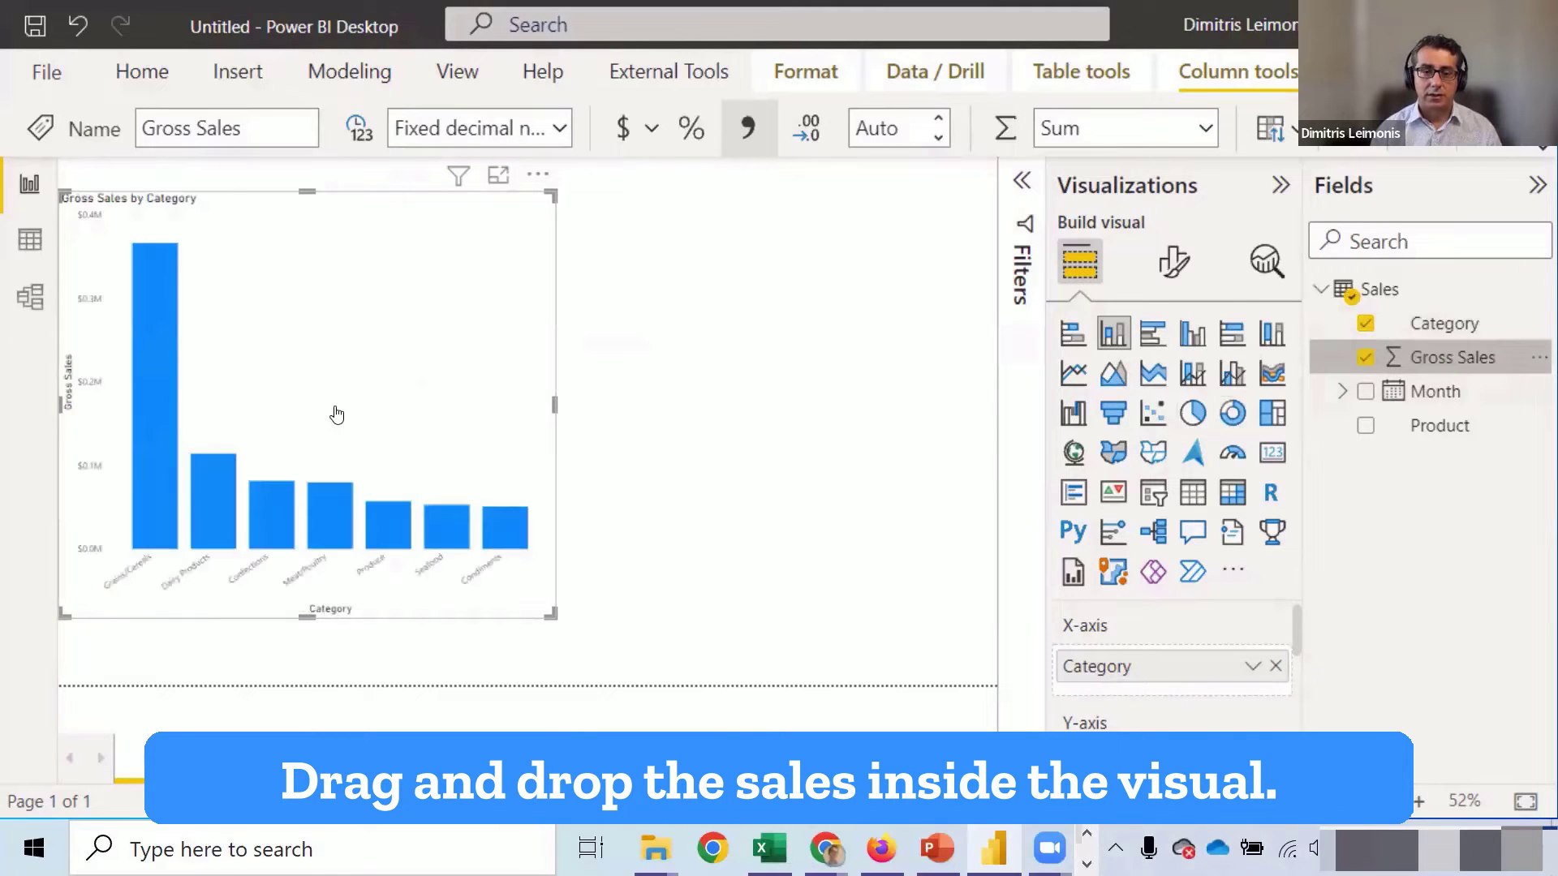
left_click_drag(552, 617, 992, 674)
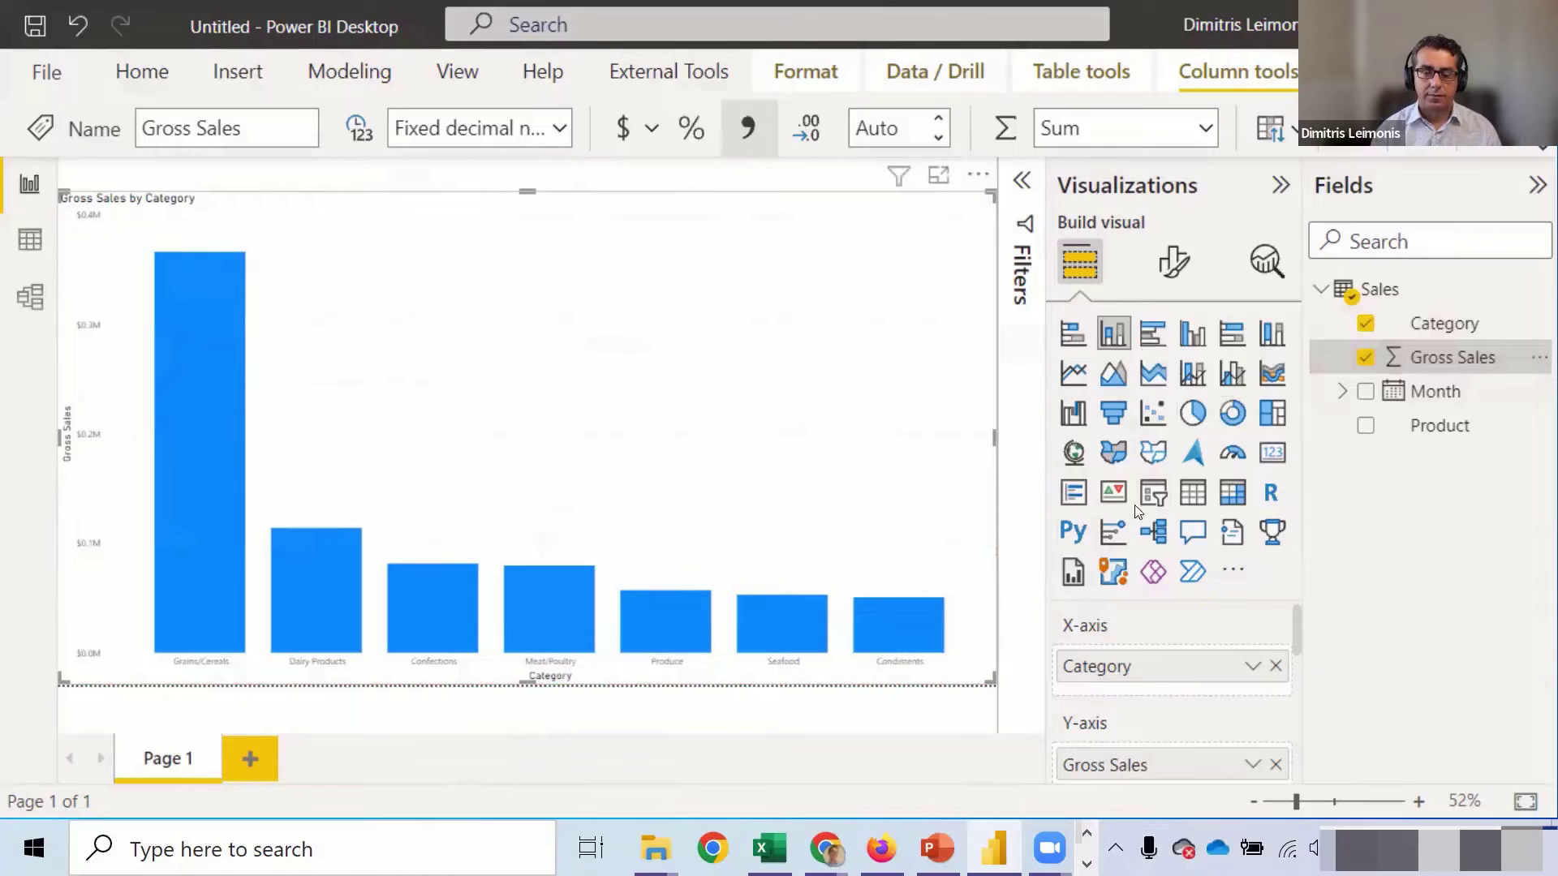
left_click(1170, 284)
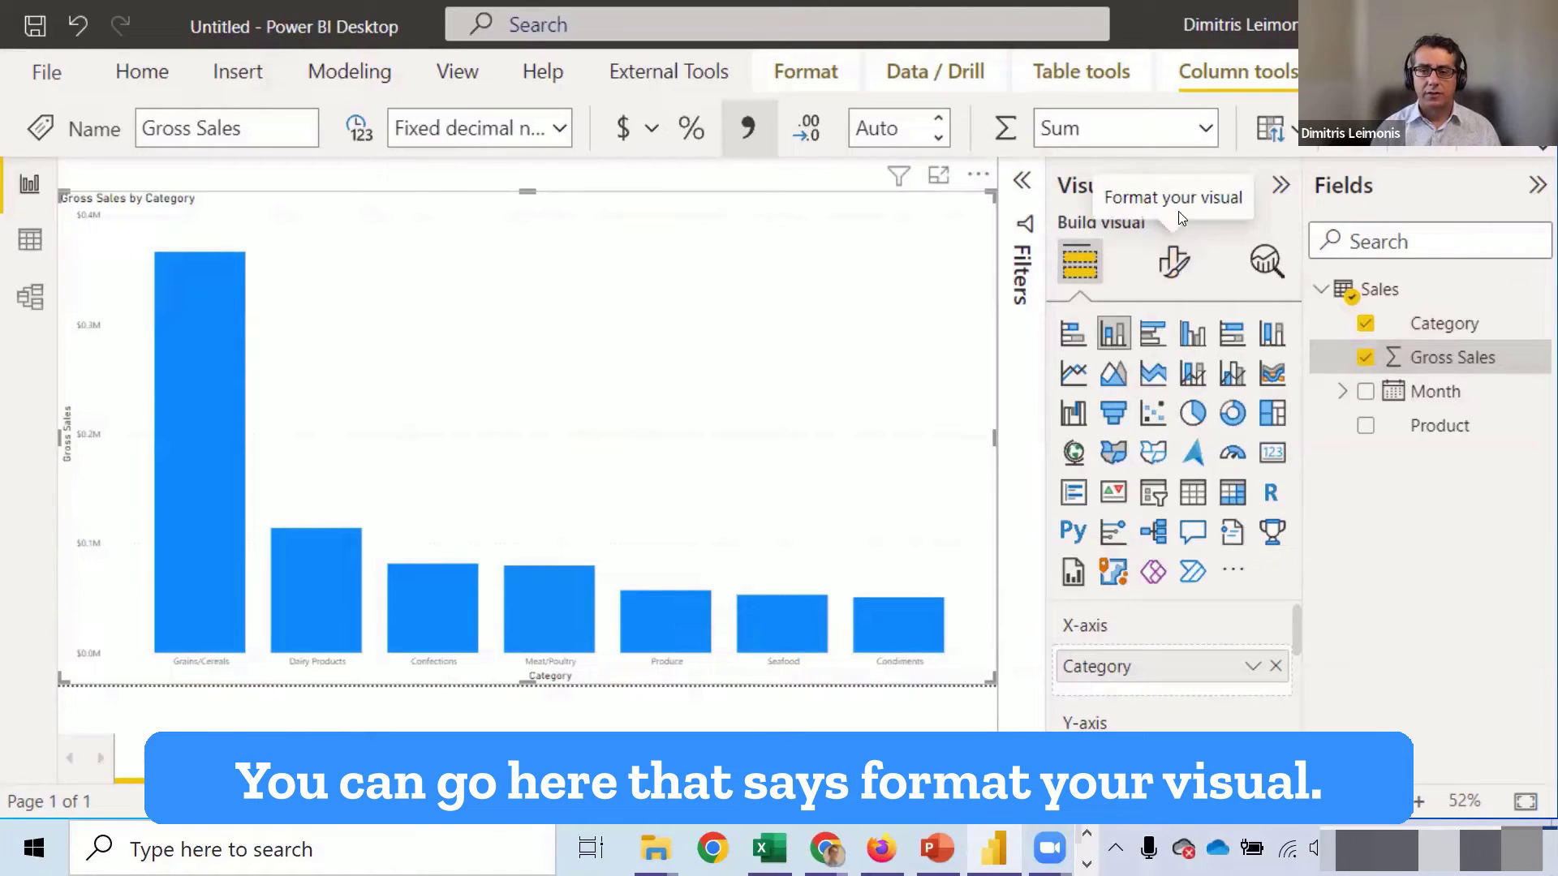
- Search Format visual for 'size' and raise the X-axis values font to 16
left_click(1174, 261)
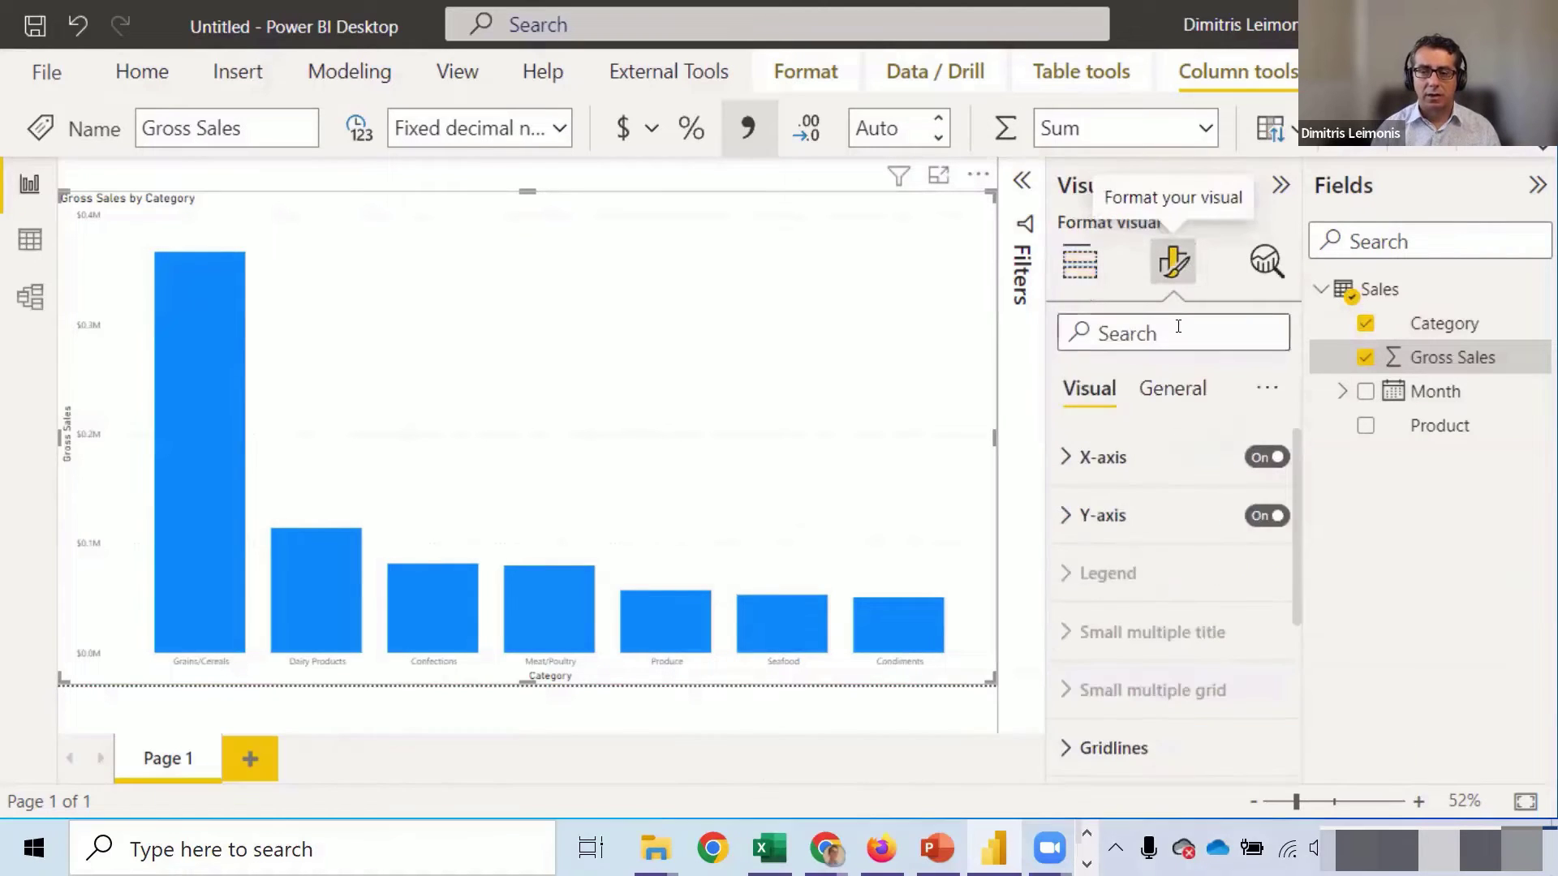
scroll(1117, 672, "down", 3)
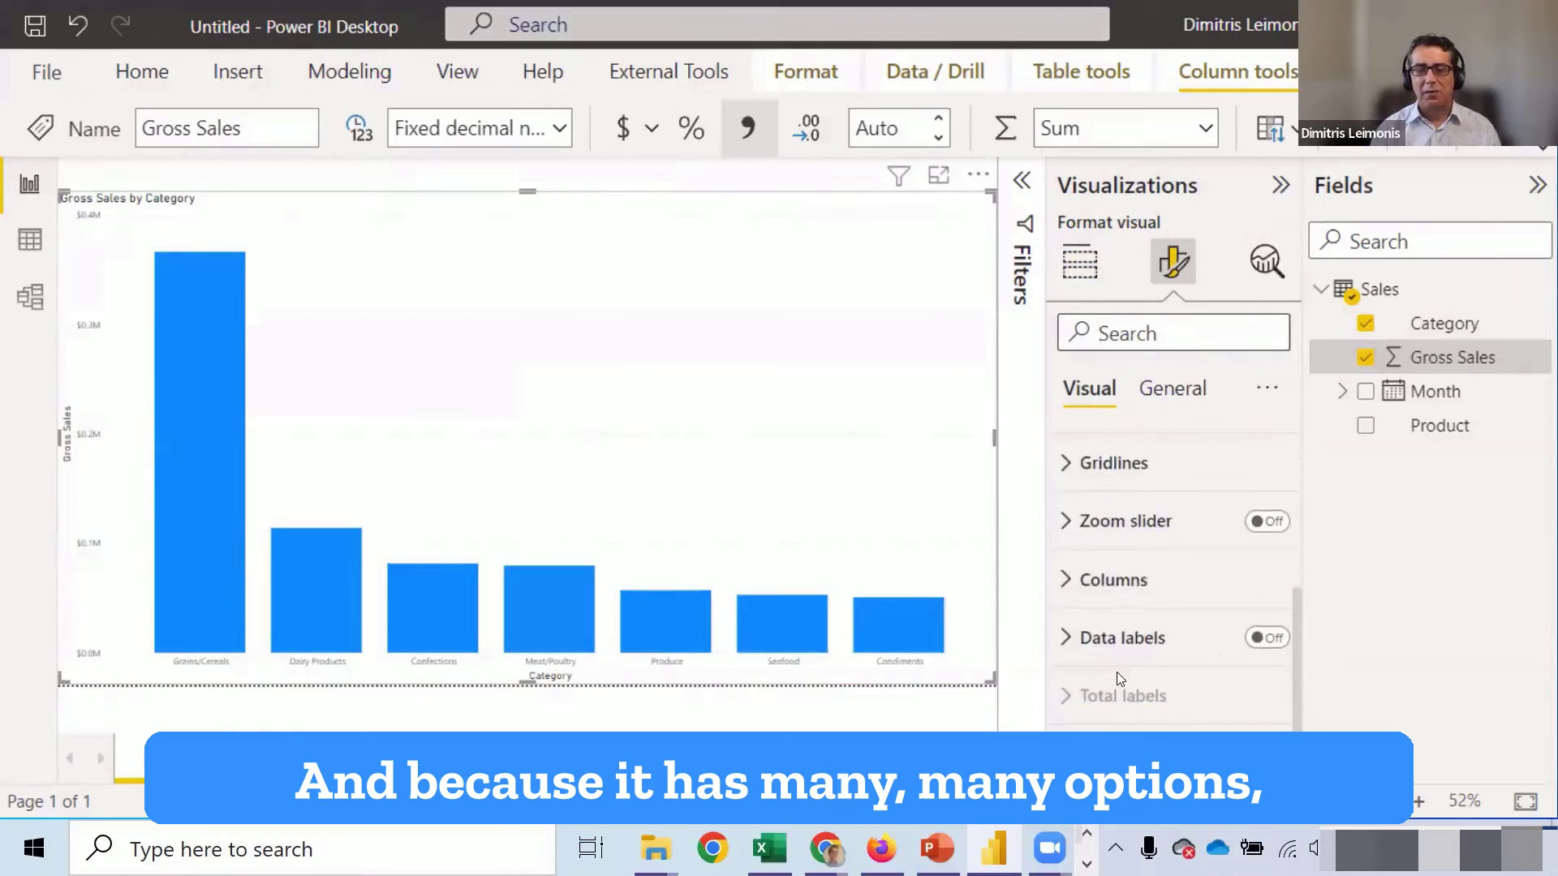
scroll(1117, 672, "up", 1)
scroll(1117, 672, "up", 3)
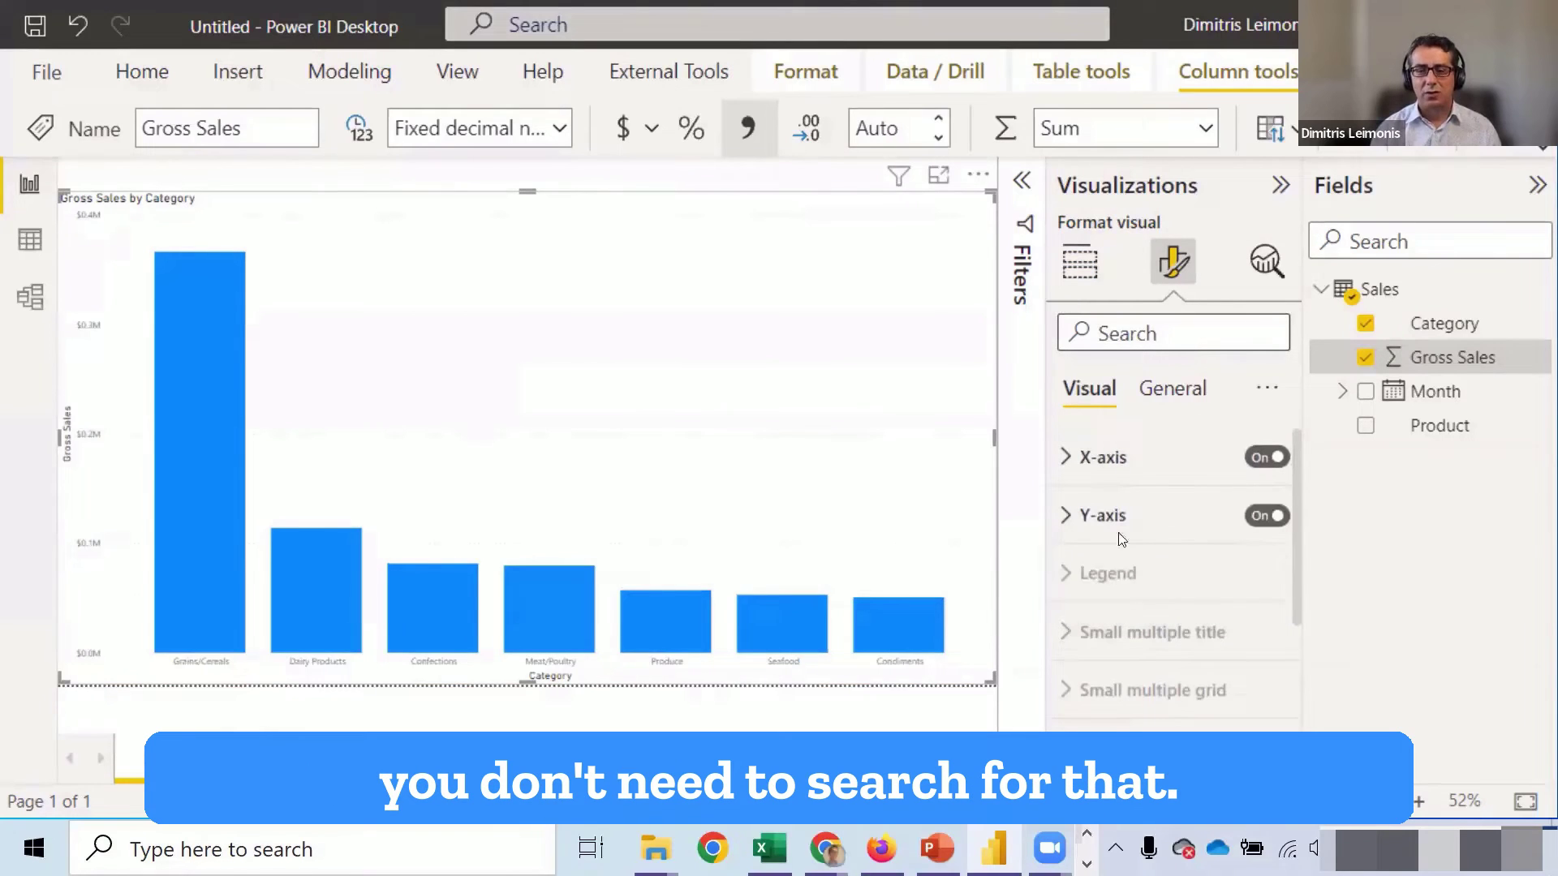
left_click(1149, 328)
type("size")
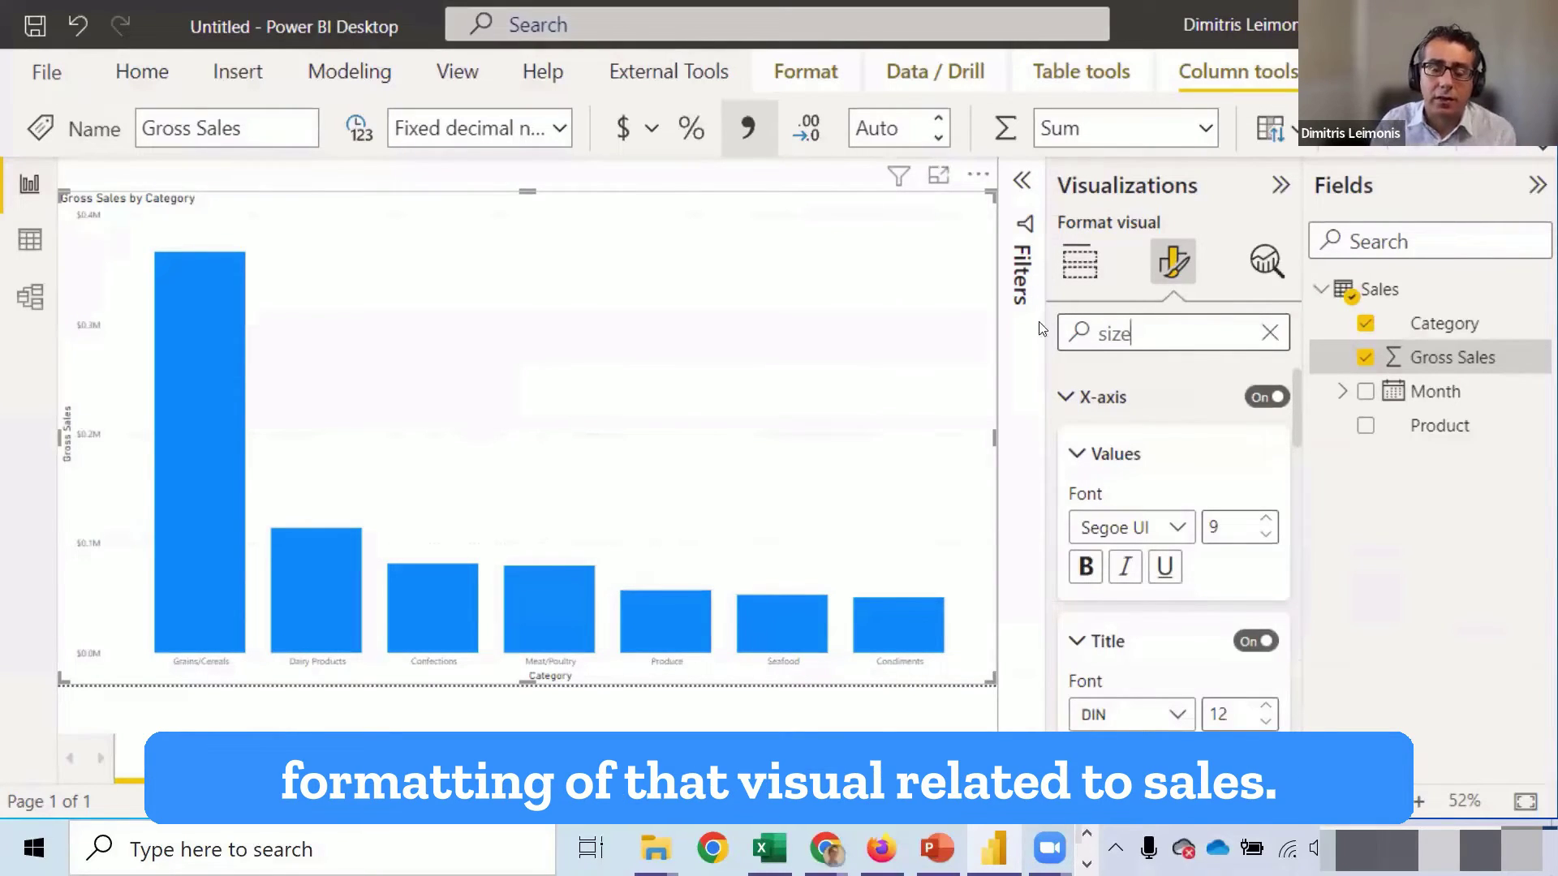
scroll(1181, 586, "down", 5)
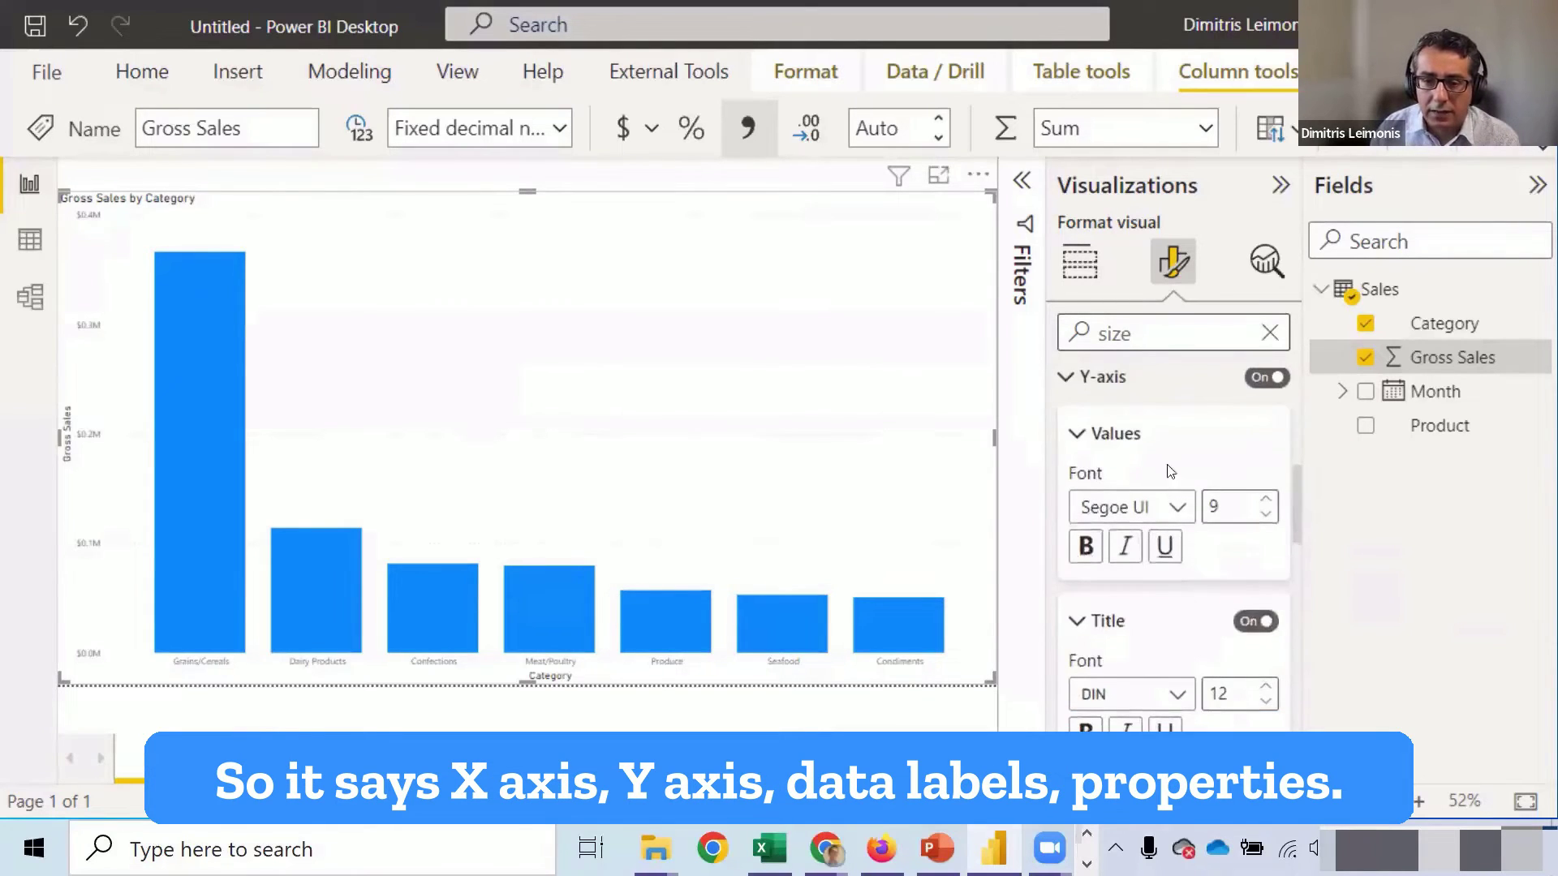
scroll(1171, 472, "down", 10)
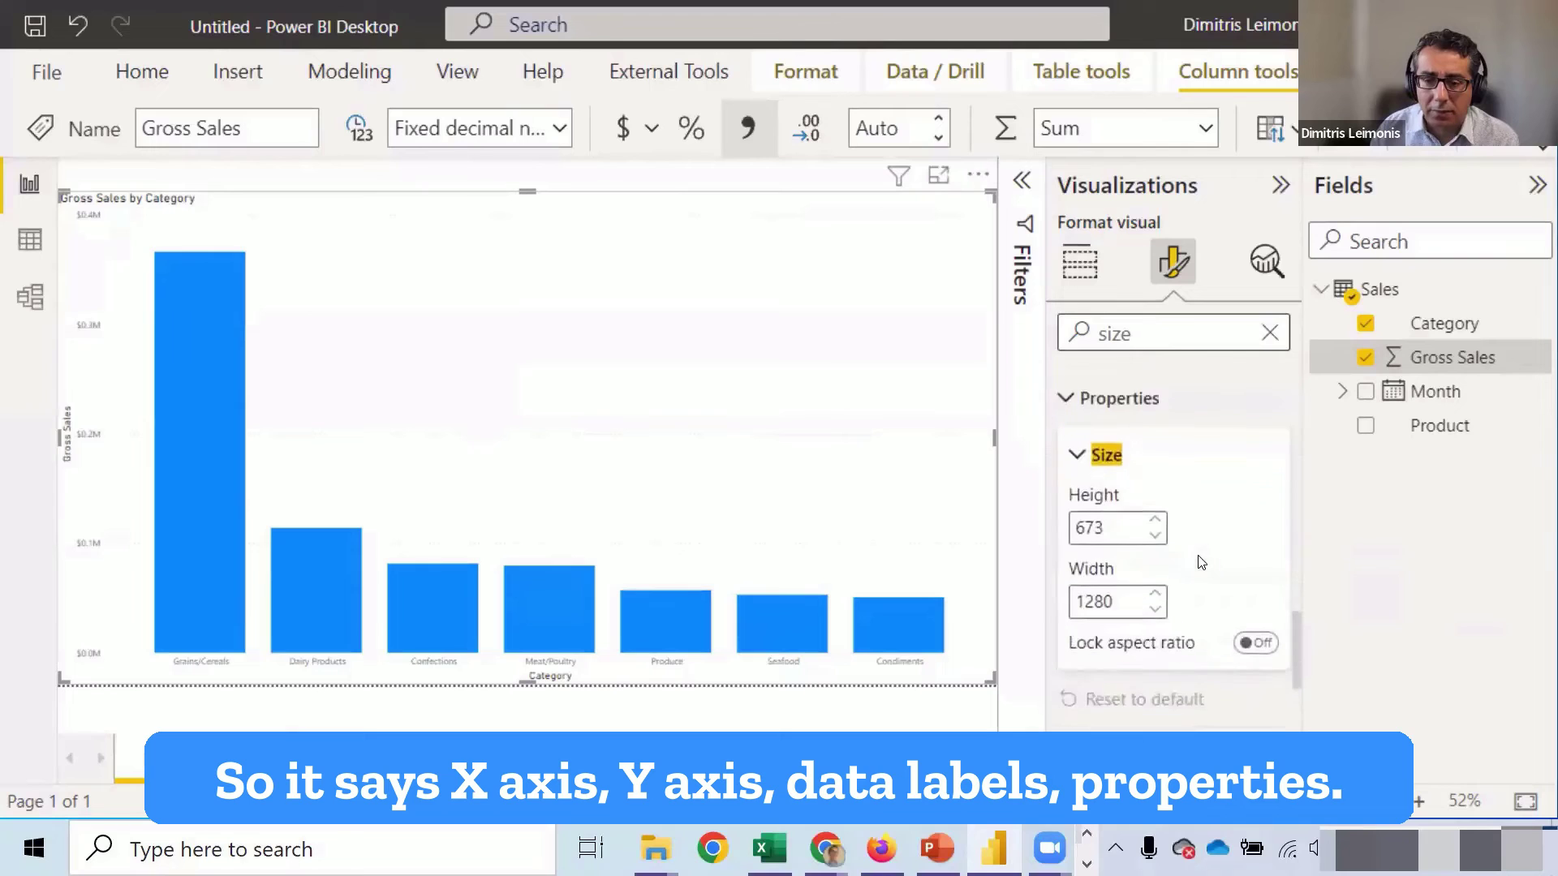
scroll(1199, 560, "down", 5)
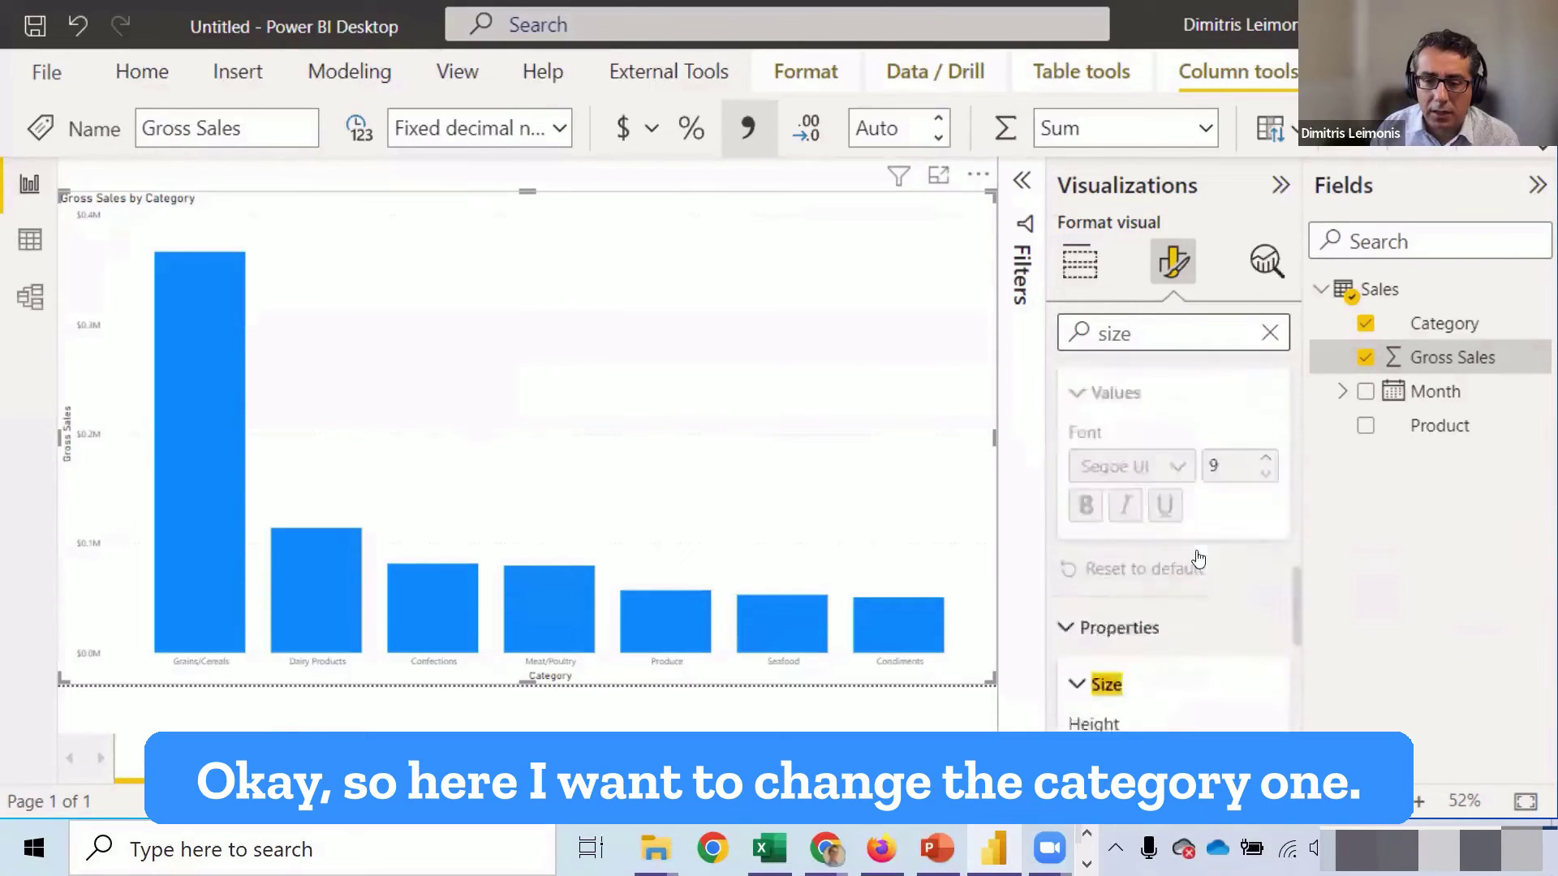
scroll(1185, 544, "up", 5)
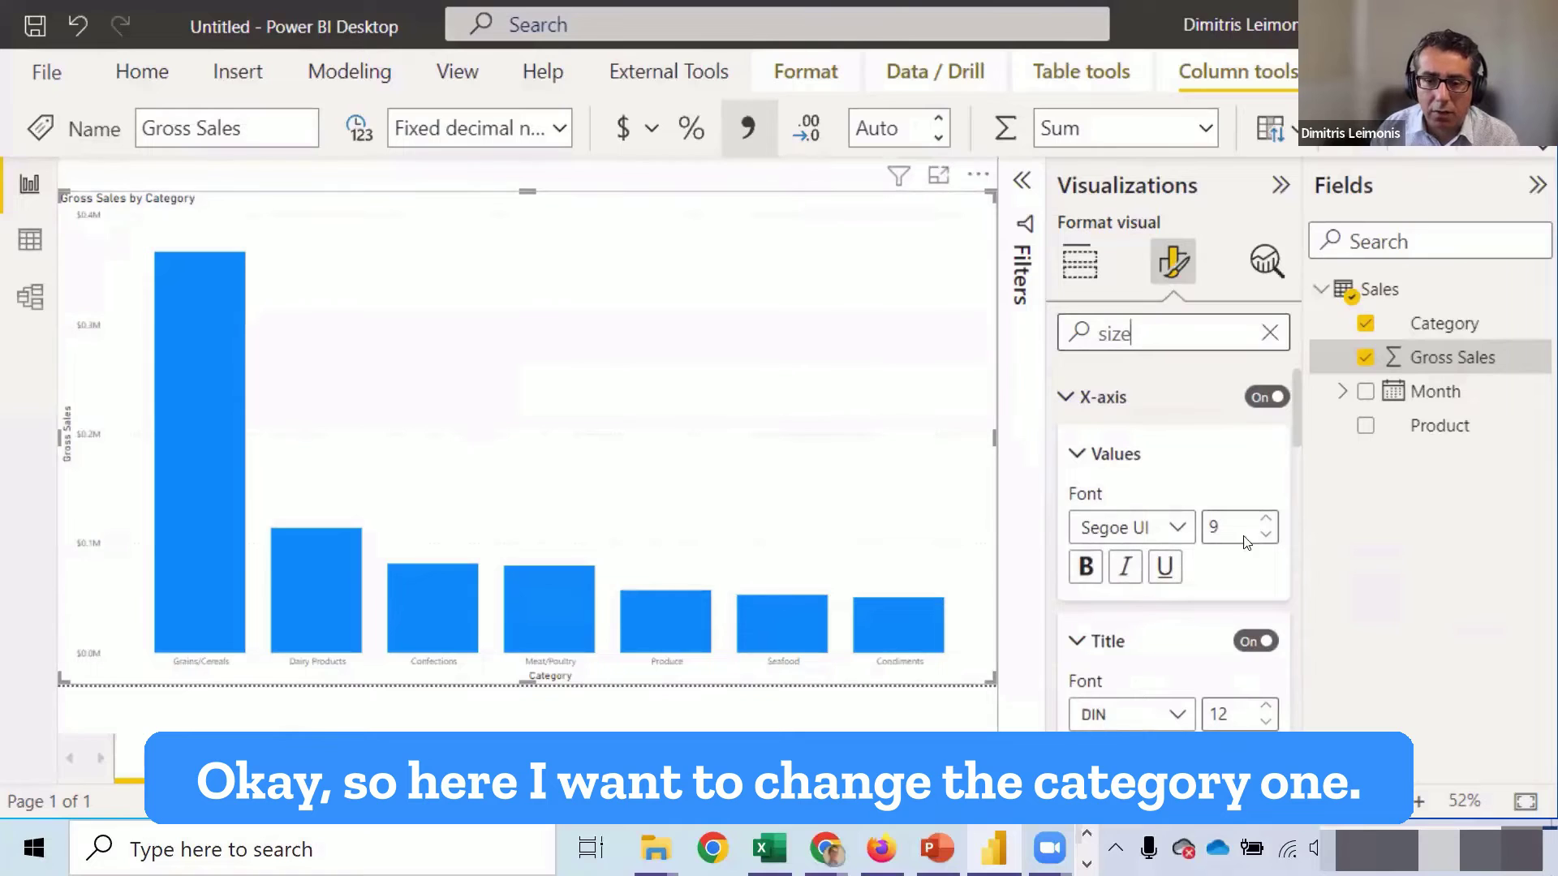
left_click(1266, 523)
left_click(1266, 524)
left_click(1266, 523)
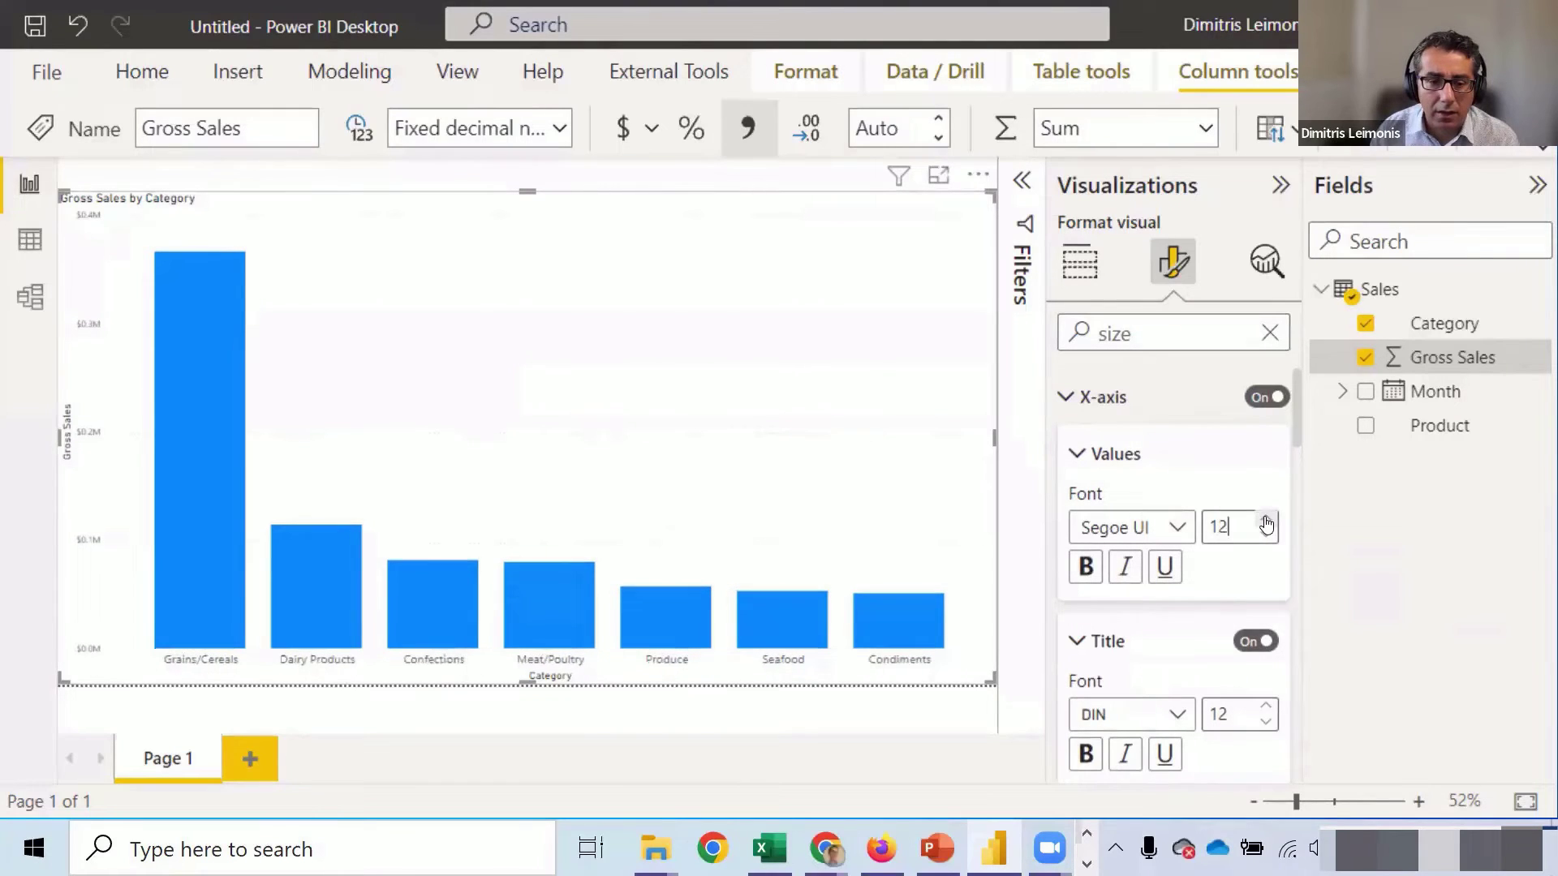
left_click(1266, 524)
left_click(1266, 524)
left_click(1266, 523)
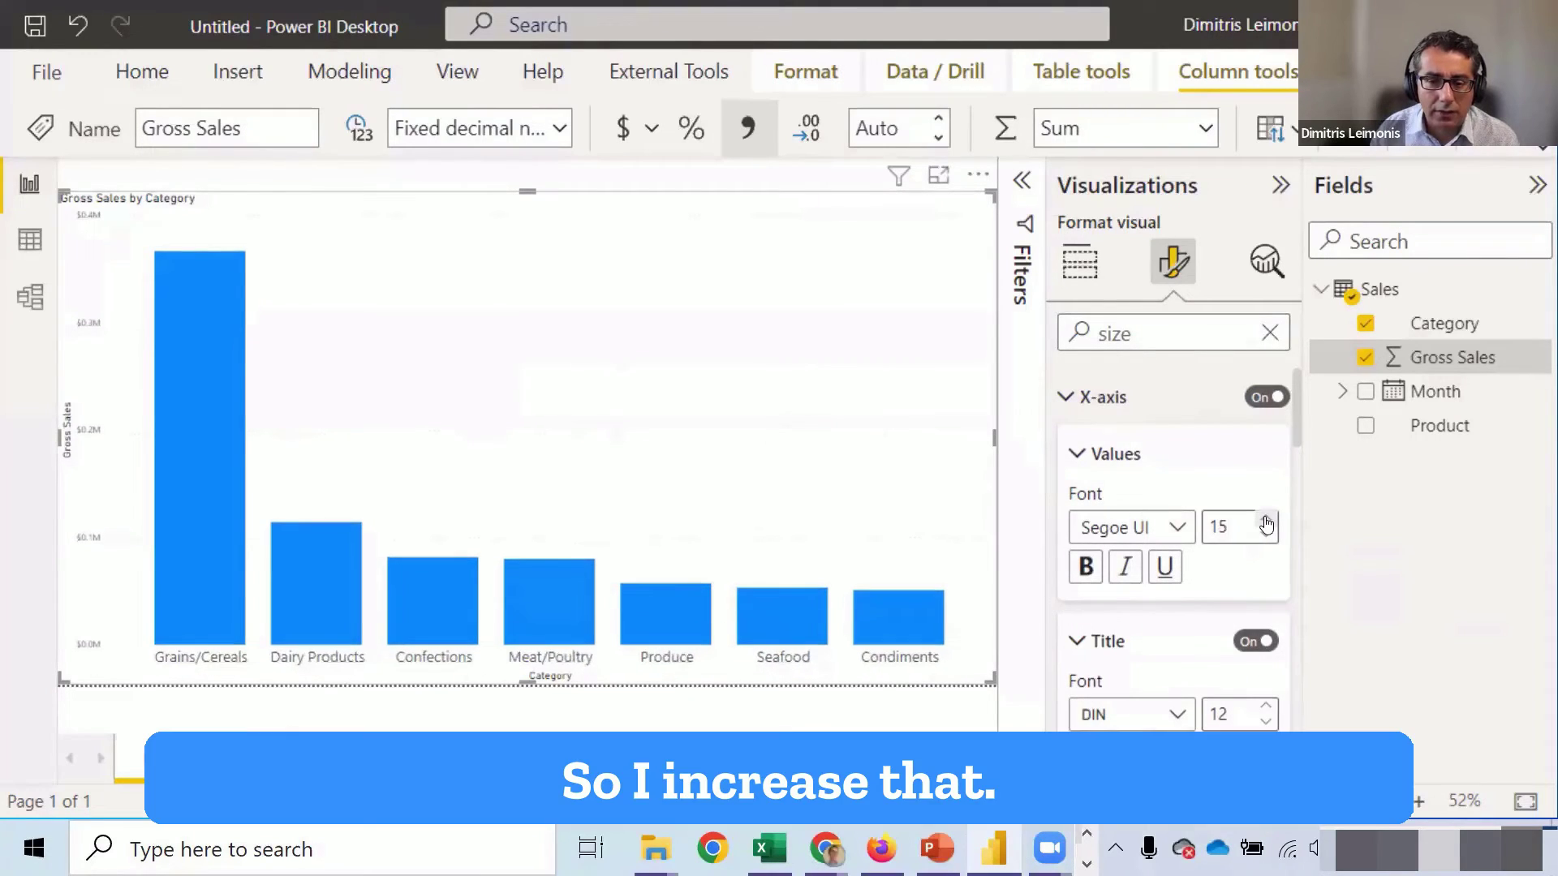
left_click(1266, 523)
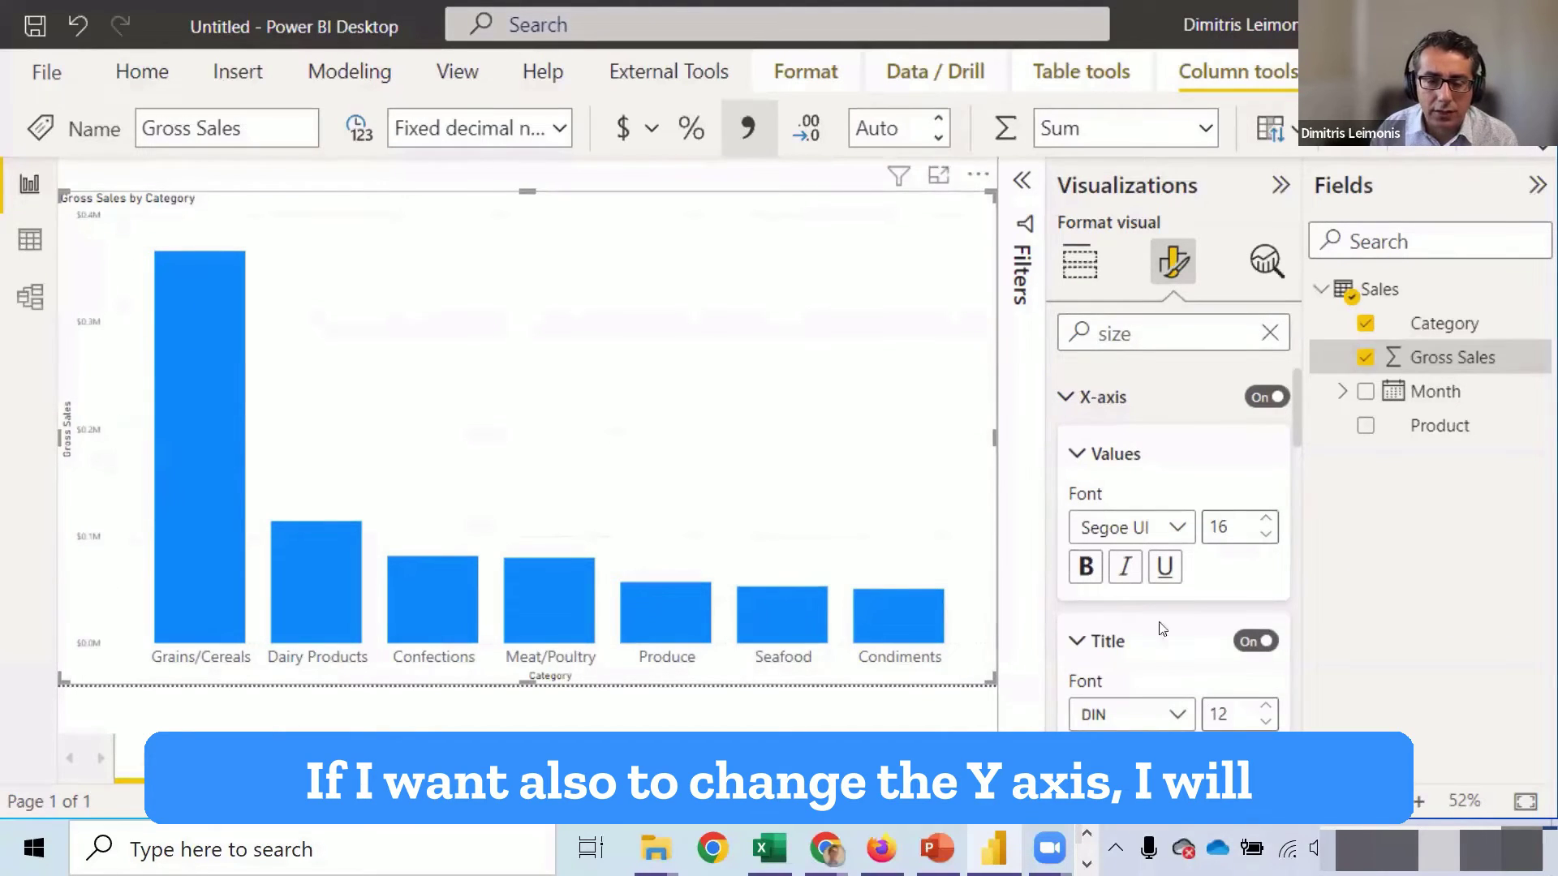
- Enlarge the Y-axis dollar values to font size 18
scroll(1193, 674, "down", 5)
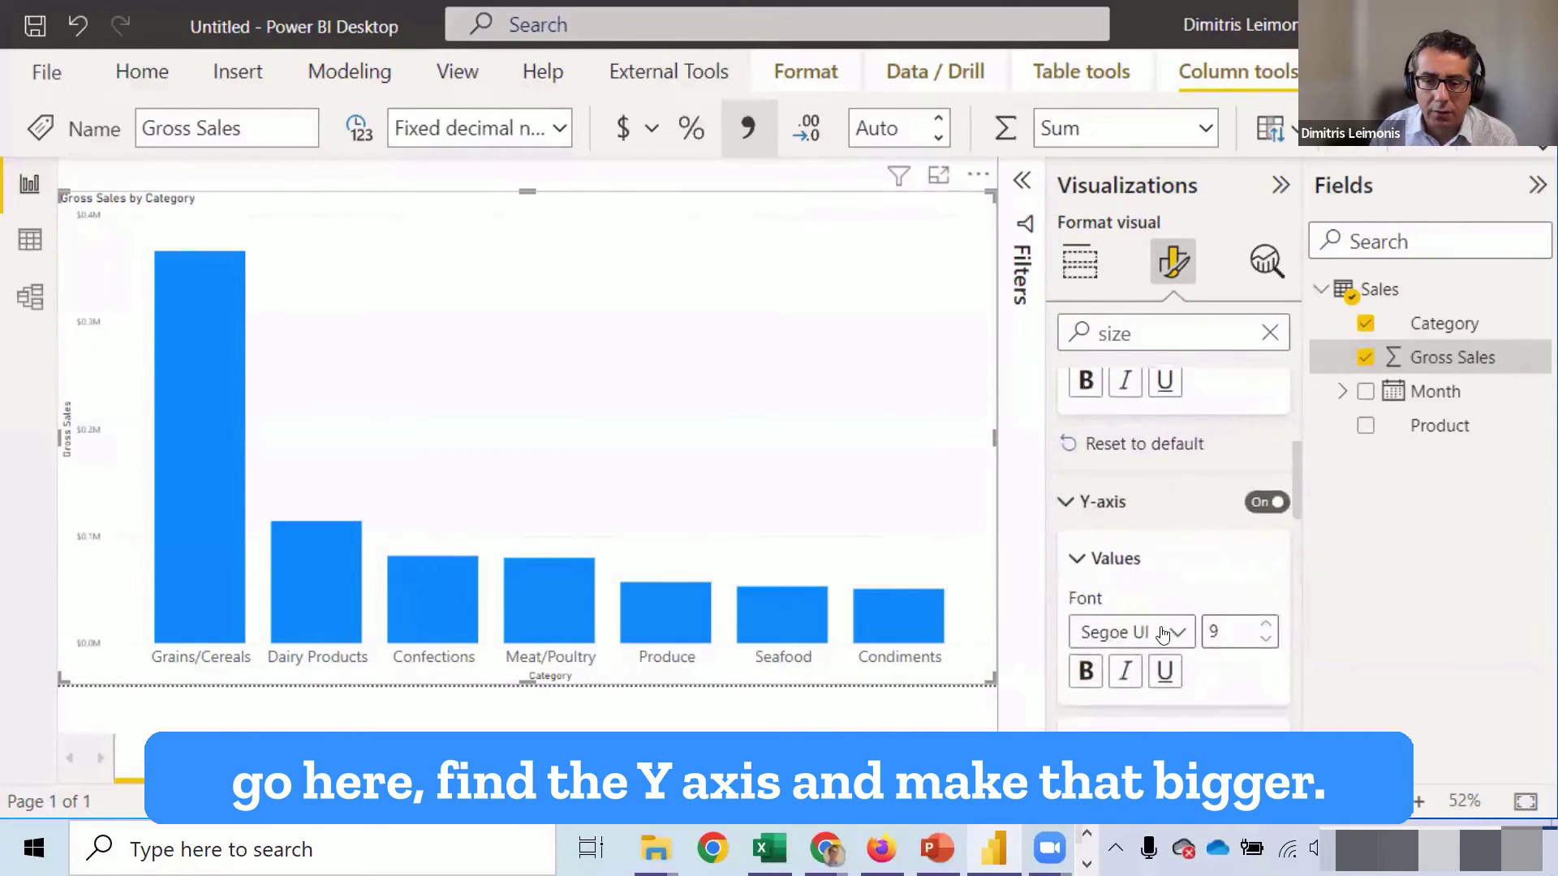
scroll(1162, 632, "down", 2)
left_click(1268, 500)
left_click(1267, 501)
left_click(1267, 500)
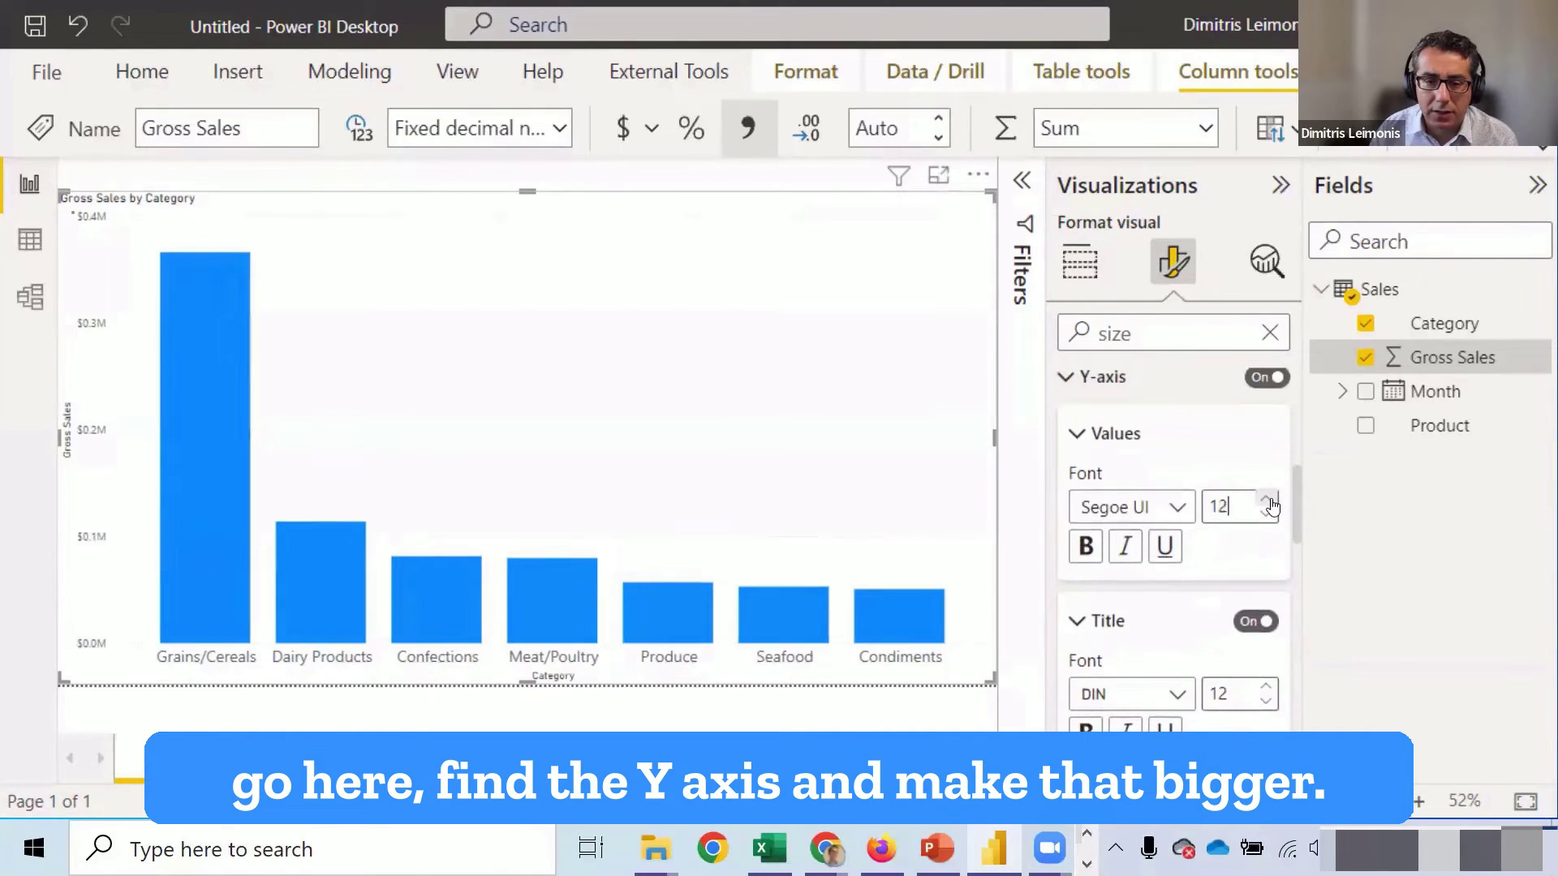
left_click(1268, 501)
left_click(1268, 501)
left_click(1267, 501)
left_click(1267, 500)
left_click(1268, 501)
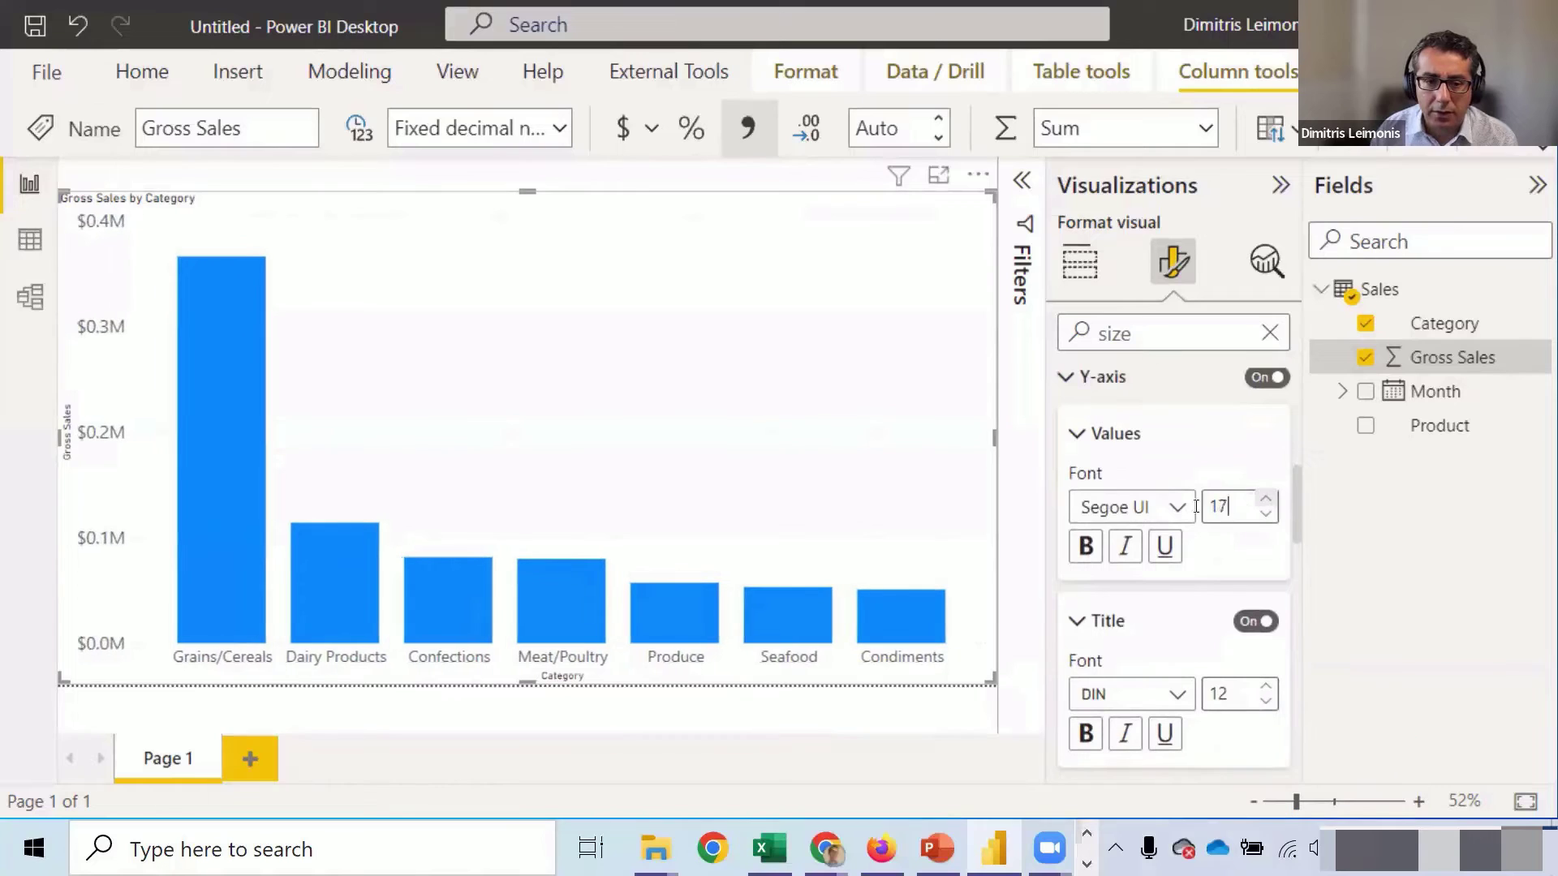
left_click(1268, 501)
- Search the format options for 'label' and switch Data labels on
left_click_drag(1175, 328, 1006, 333)
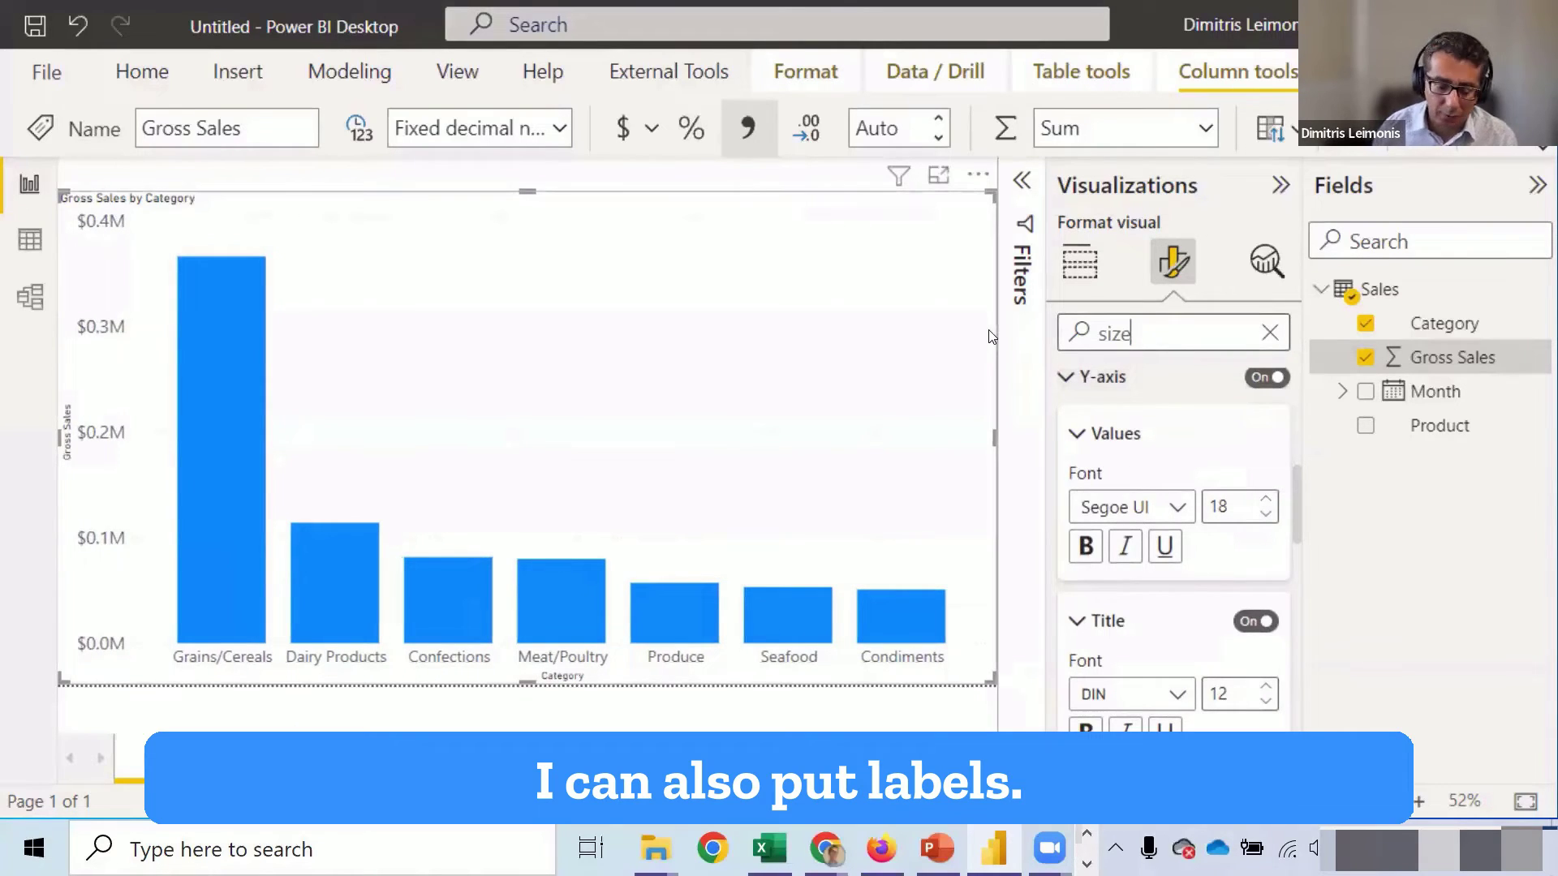
type("labes")
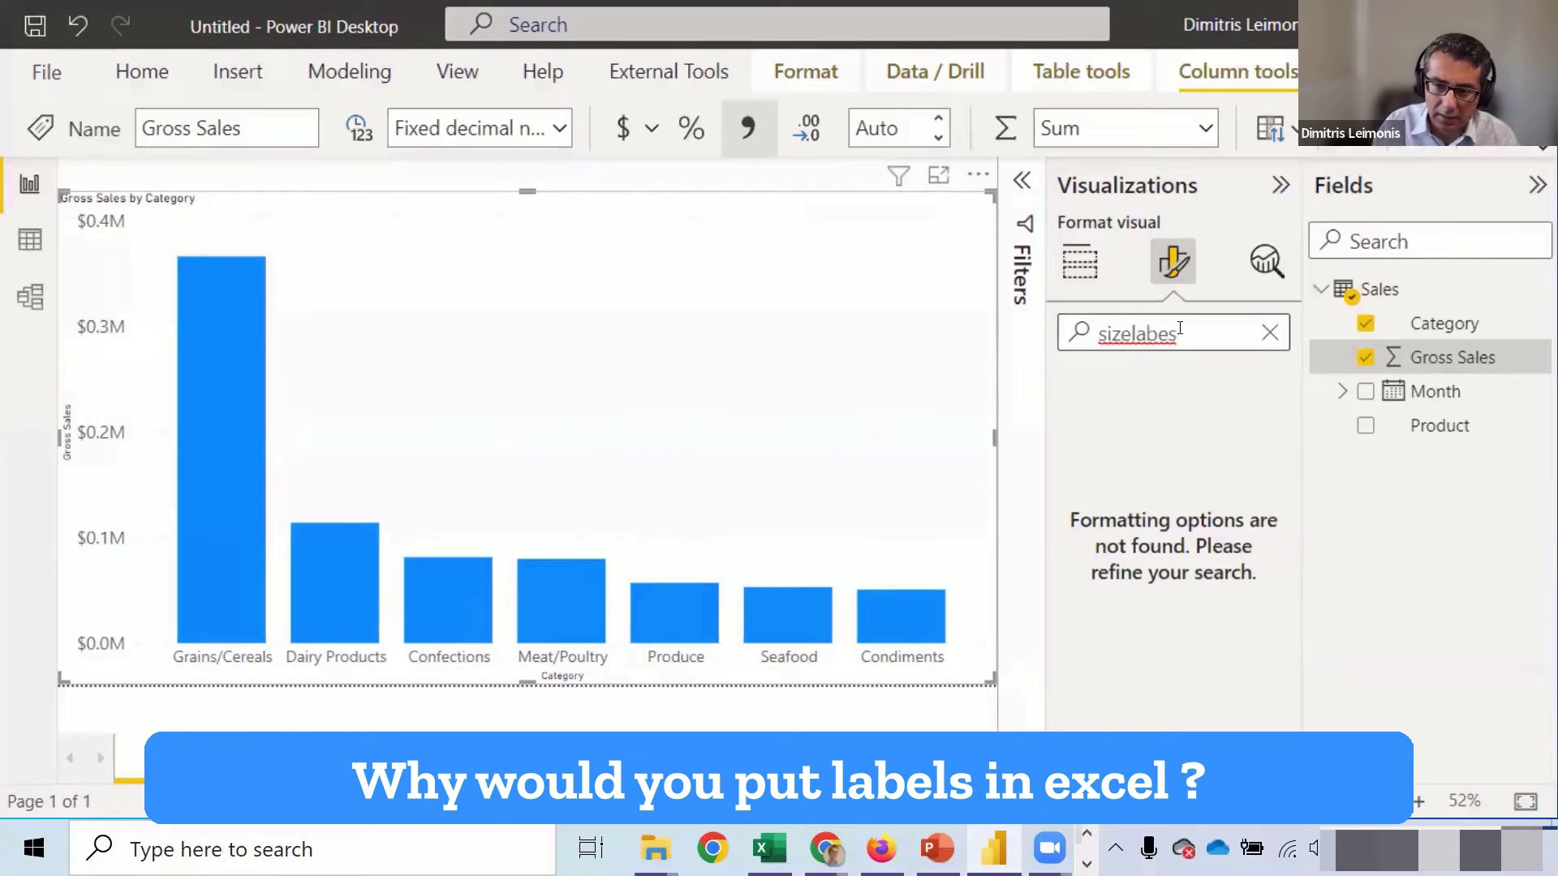
key("BackSpace")
key("BackSpace")
key("BackSpace")
key("BackSpace")
key("BackSpace")
key("BackSpace")
key("BackSpace")
key("BackSpace")
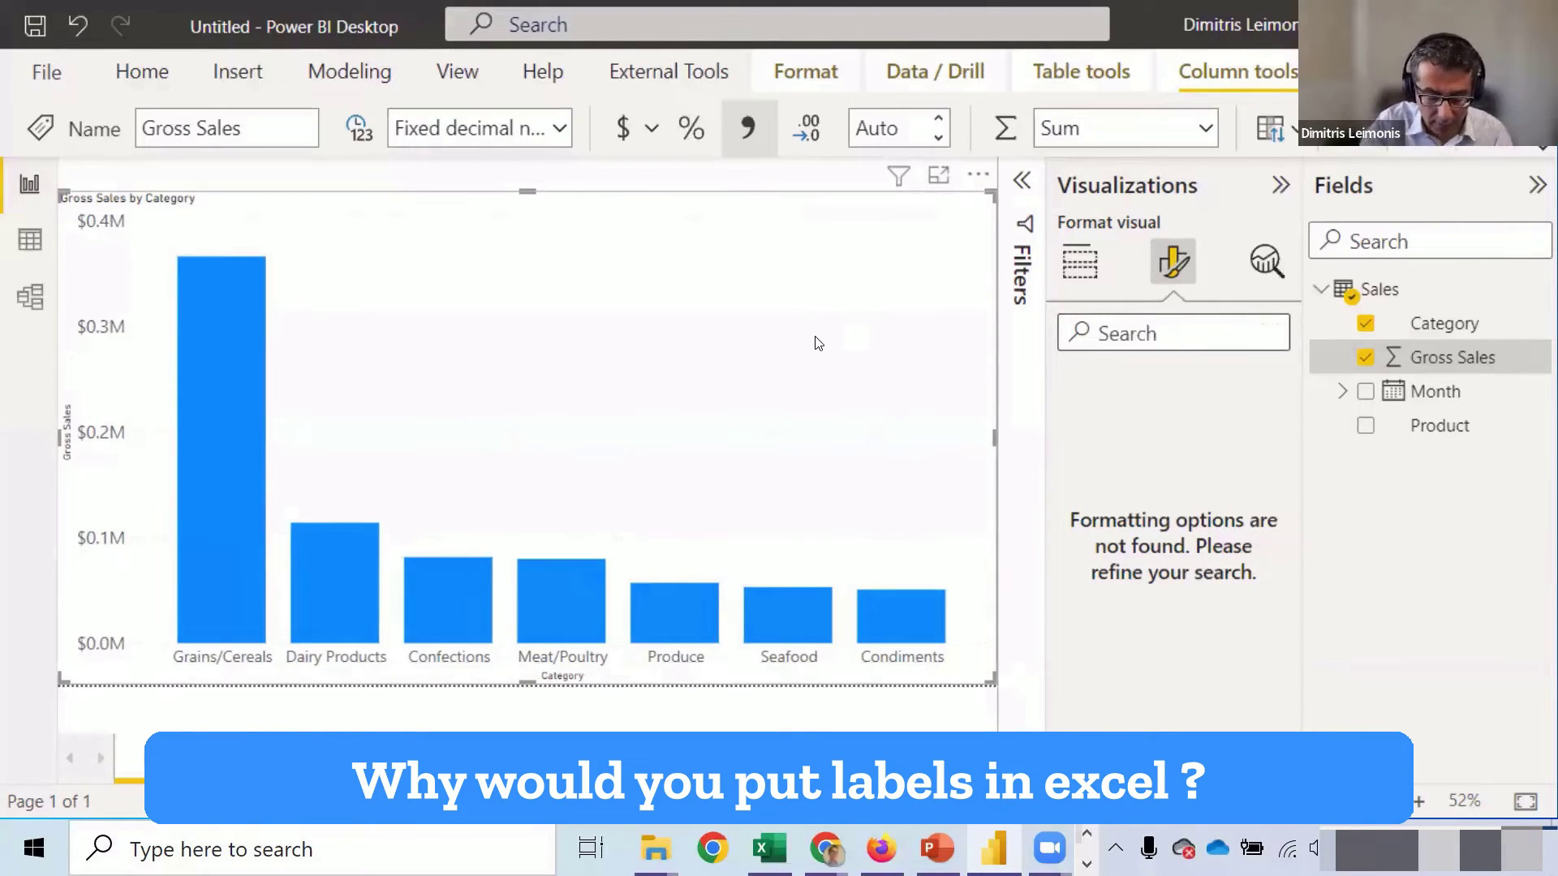
type("label")
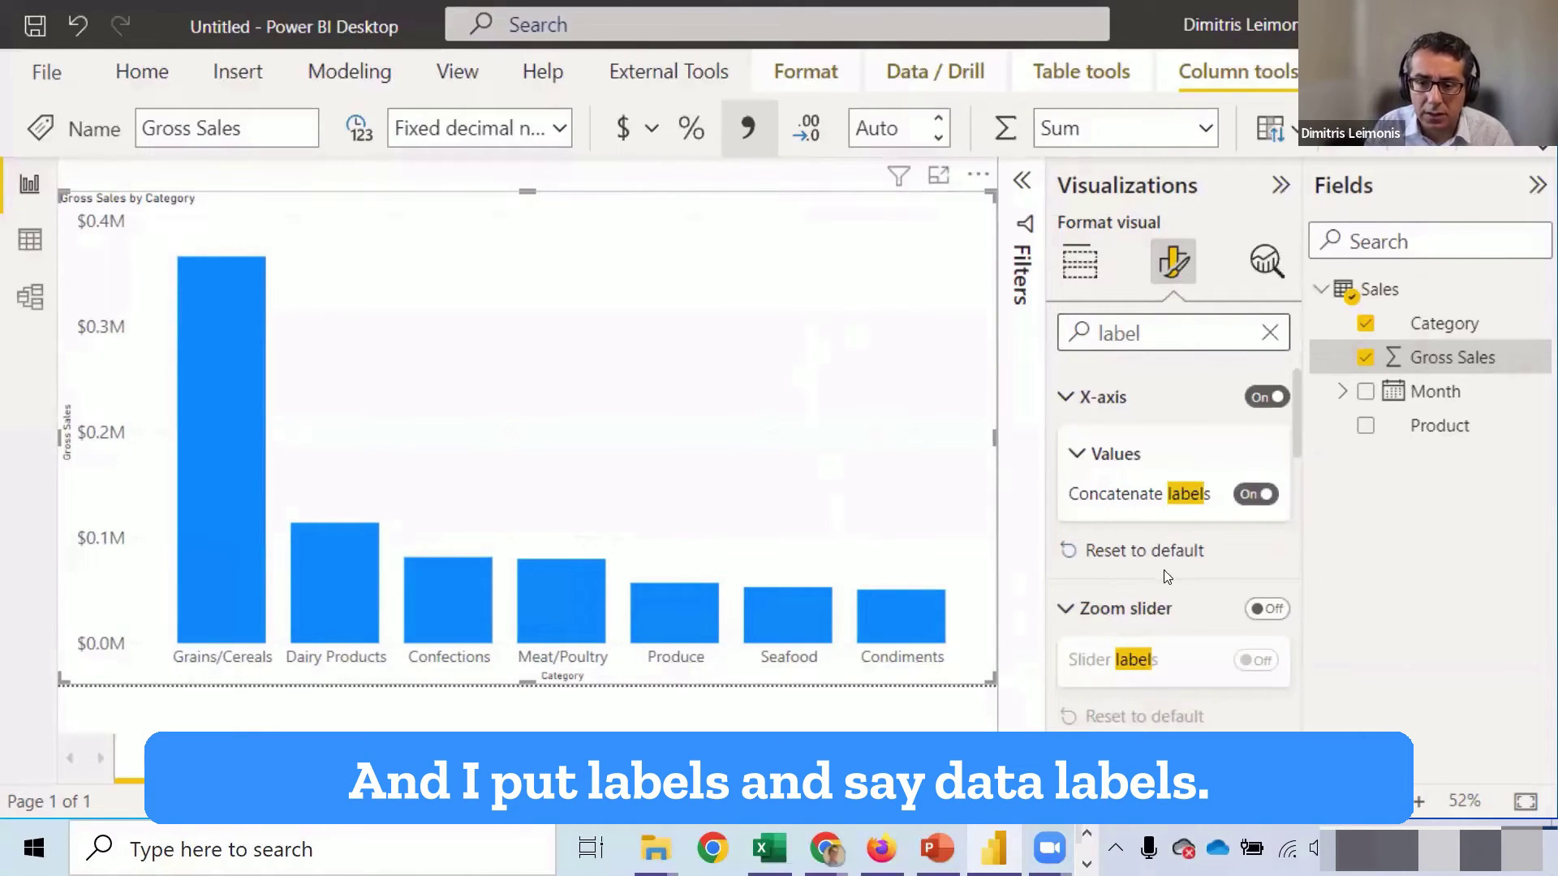
scroll(1167, 577, "down", 5)
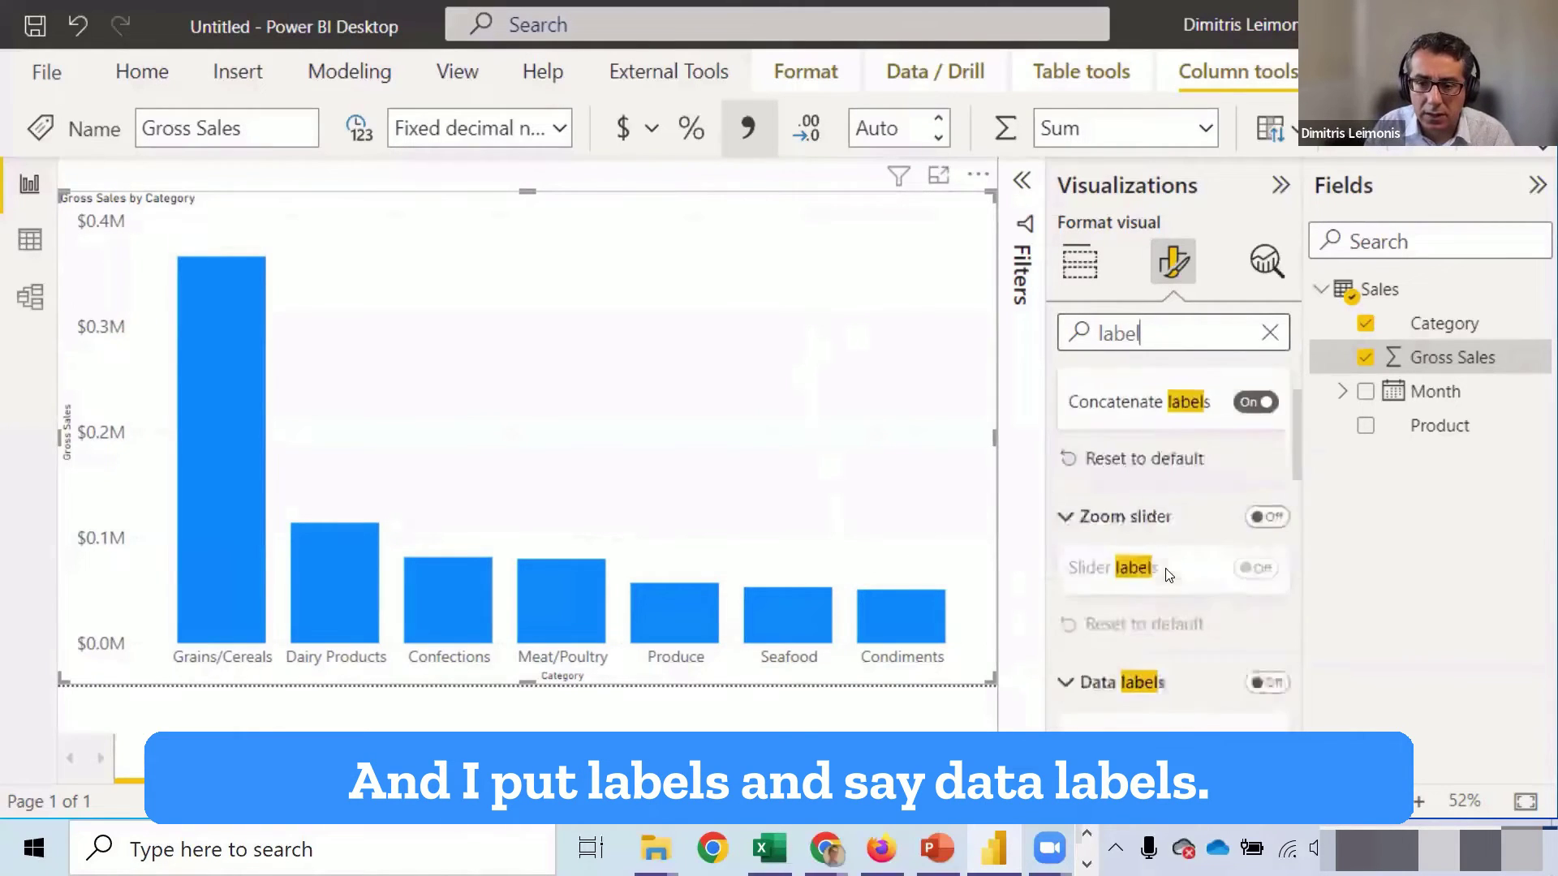
left_click(1268, 402)
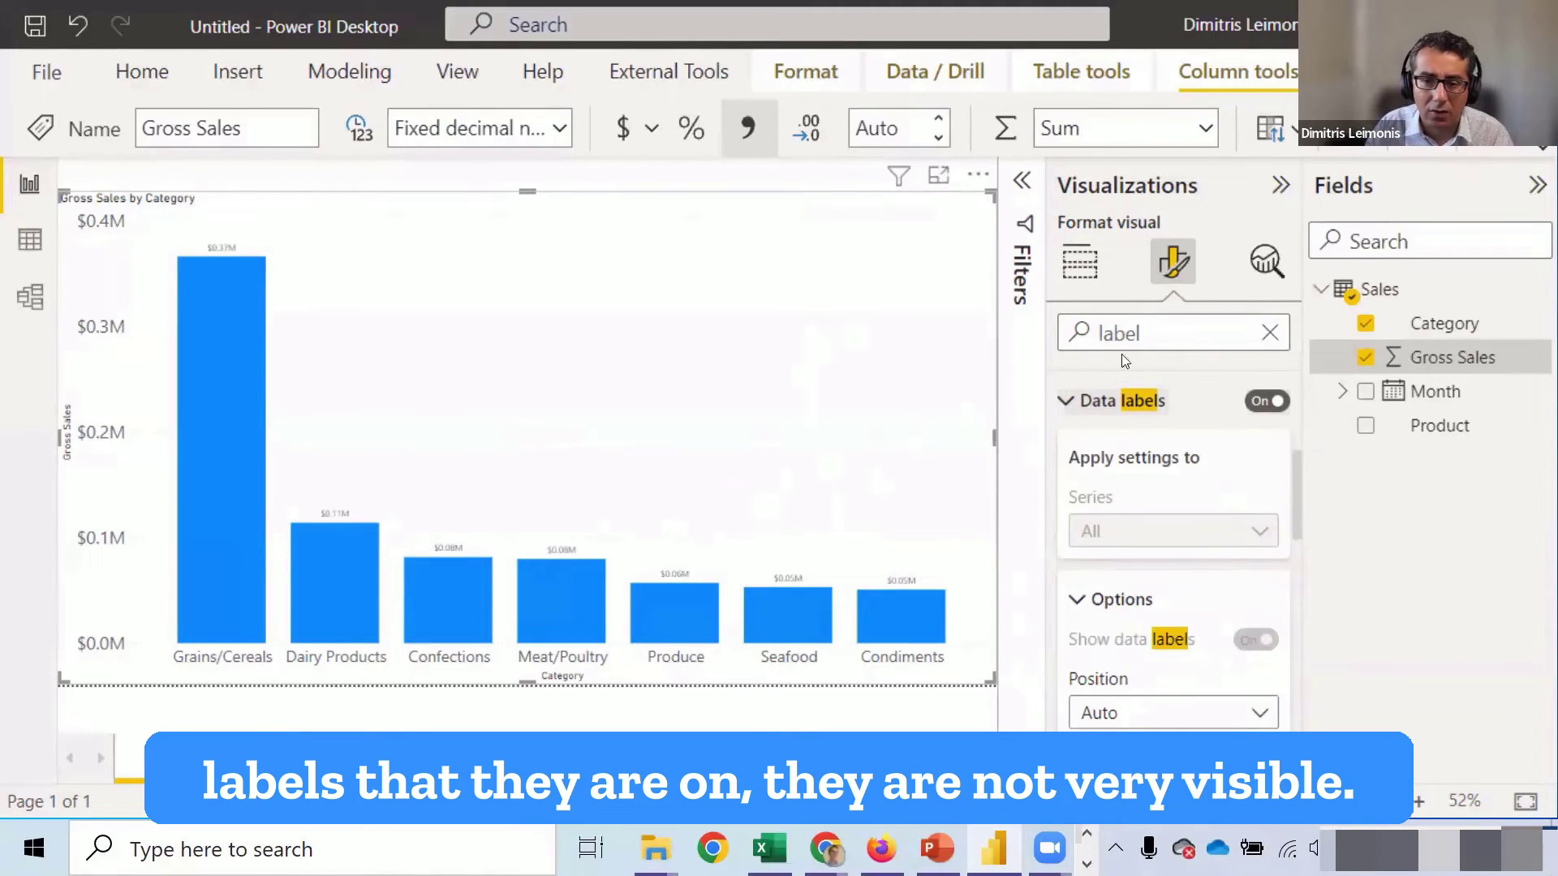
left_click_drag(1140, 337, 1030, 339)
- Clear the format search and expand the Data labels settings
key("BackSpace")
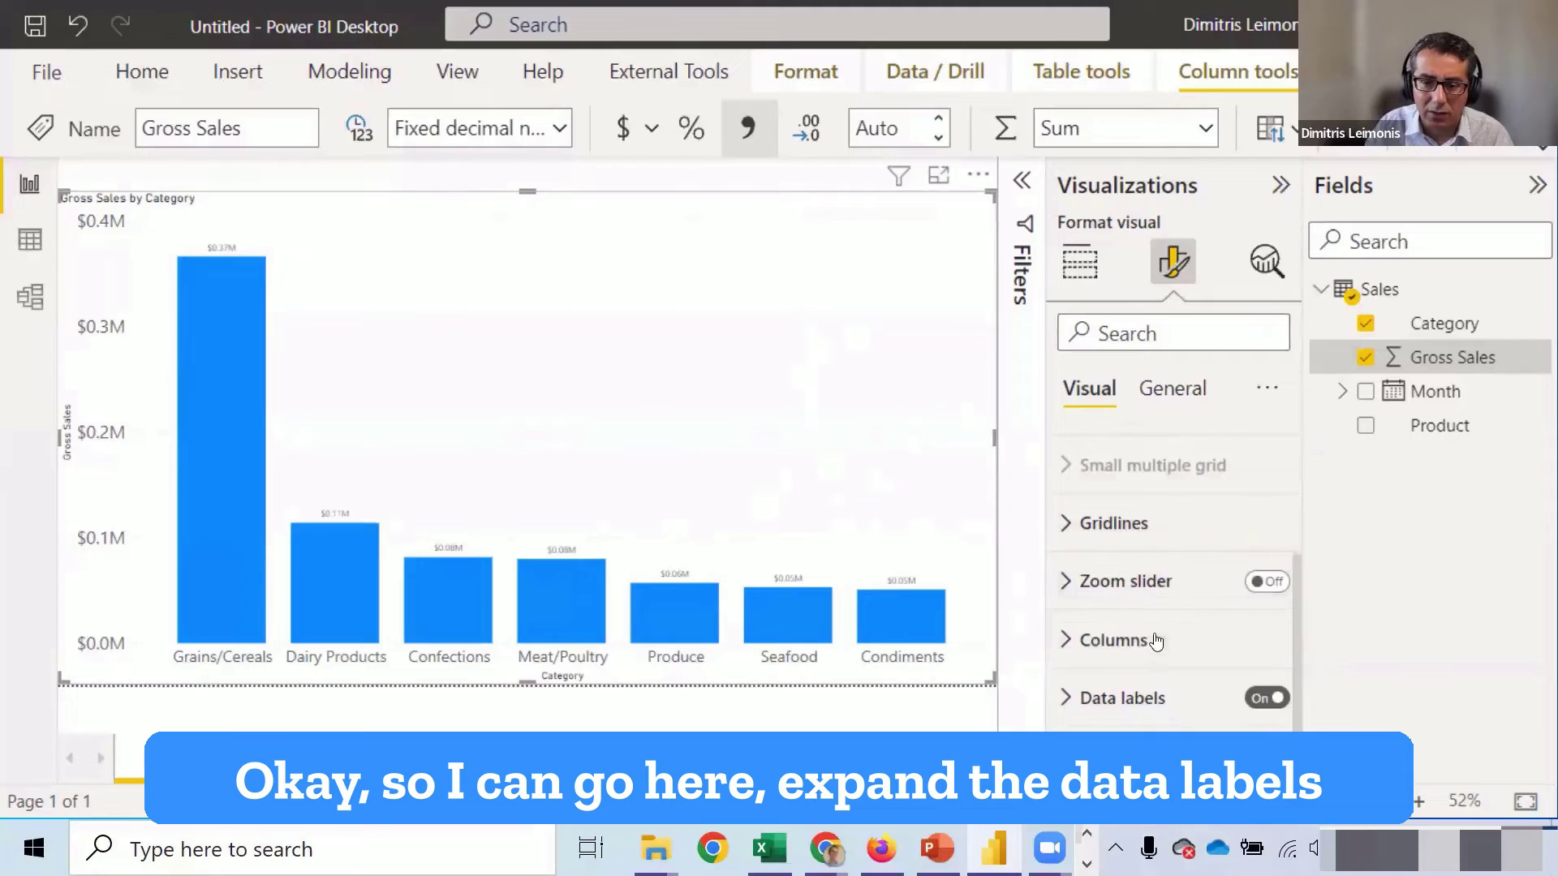
scroll(1157, 649, "down", 1)
left_click(1067, 645)
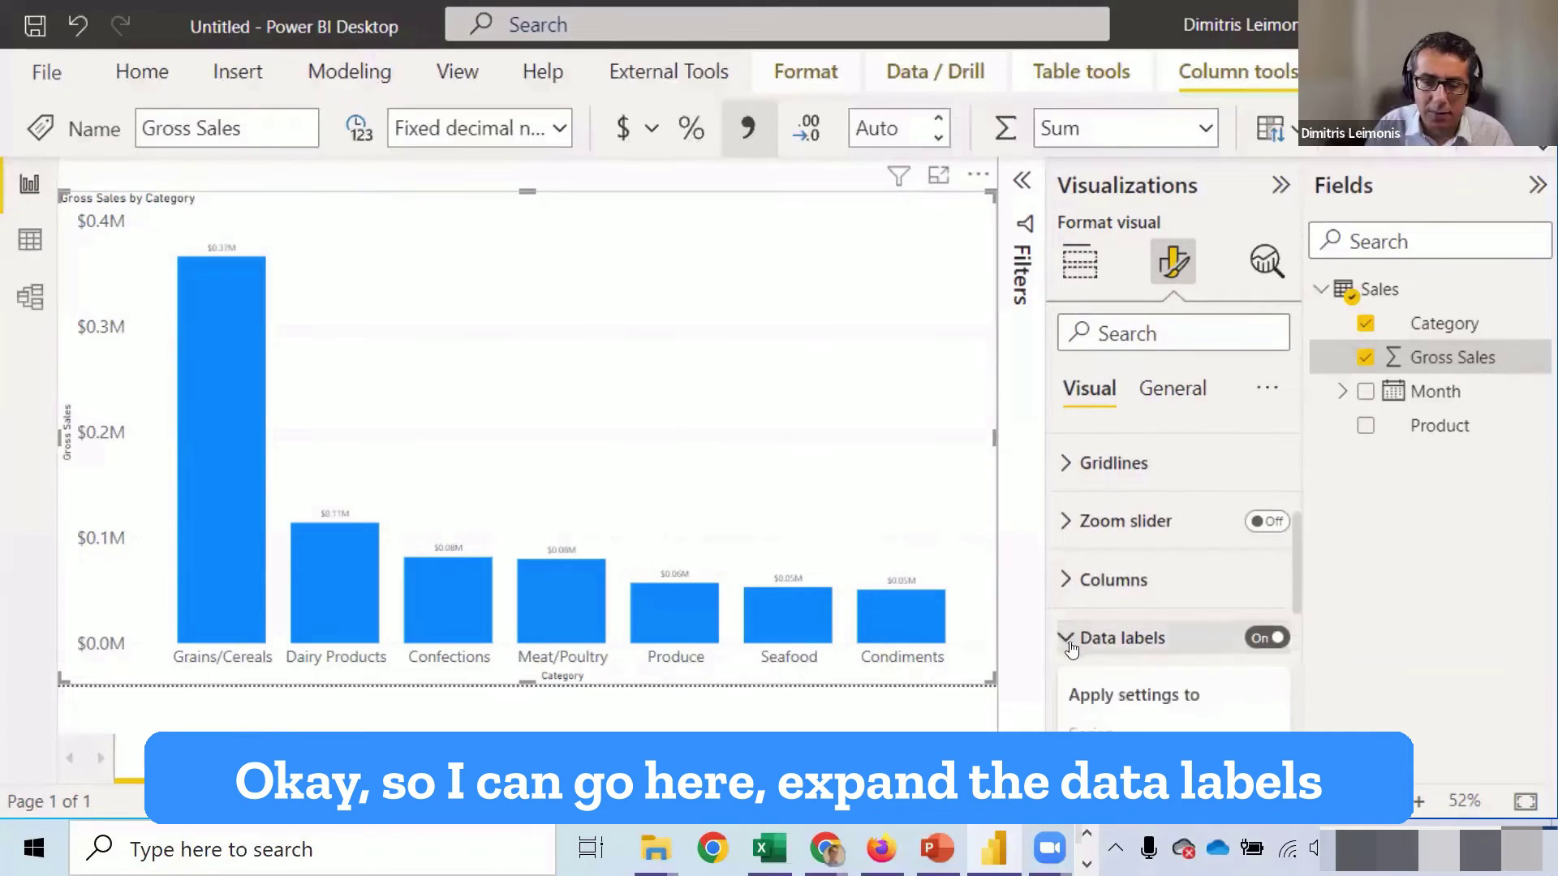
scroll(1156, 633, "down", 4)
scroll(1157, 624, "up", 2)
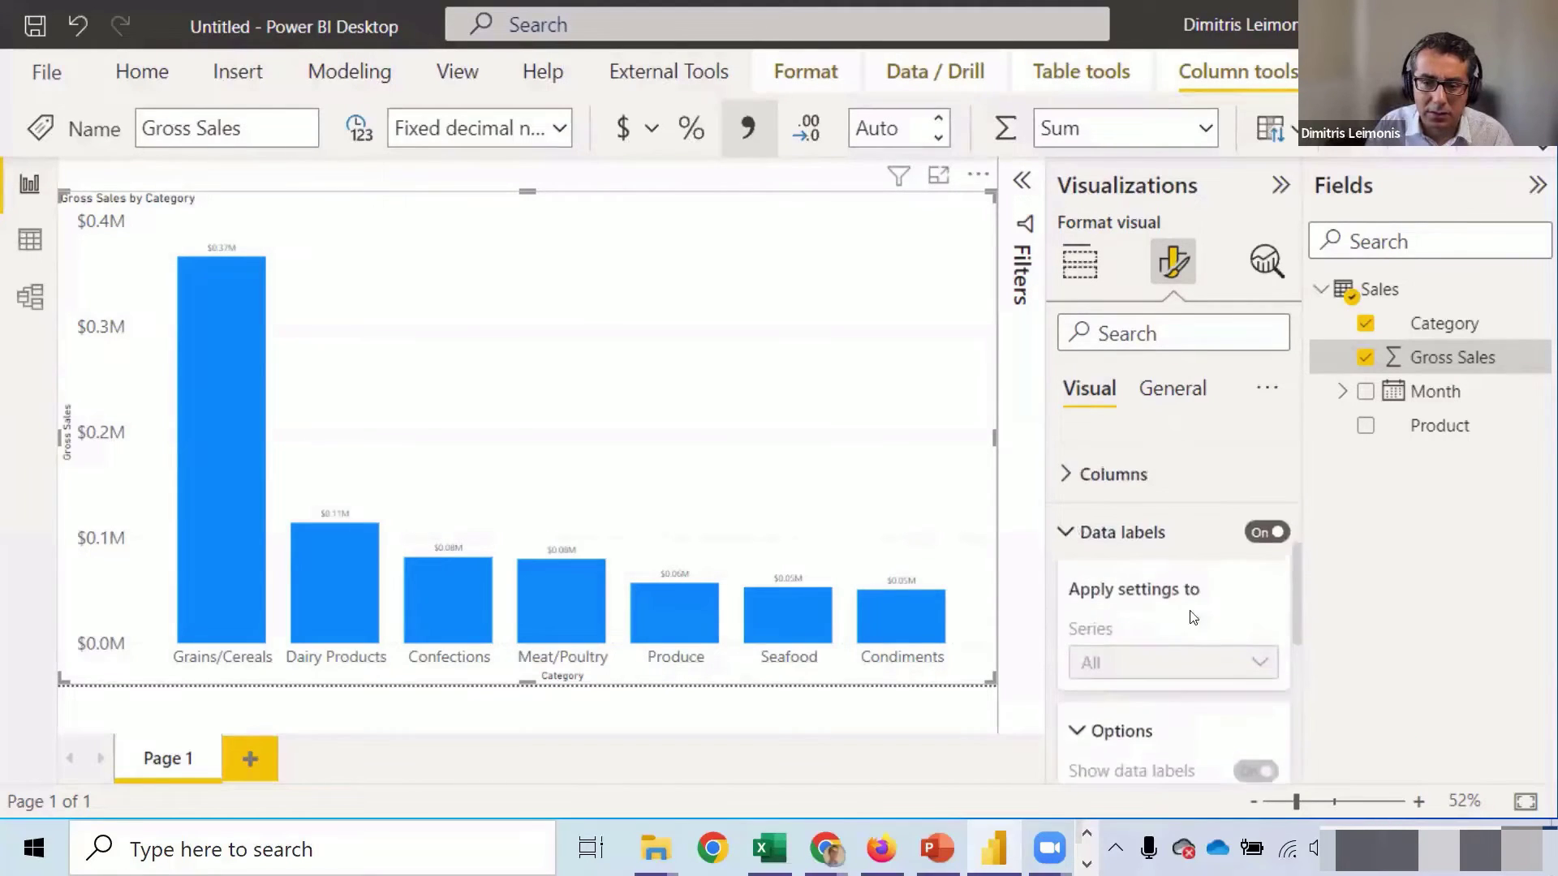
scroll(1172, 625, "down", 5)
- Search 'size' and raise the Data labels Values font size from 9 to 21
left_click(1142, 340)
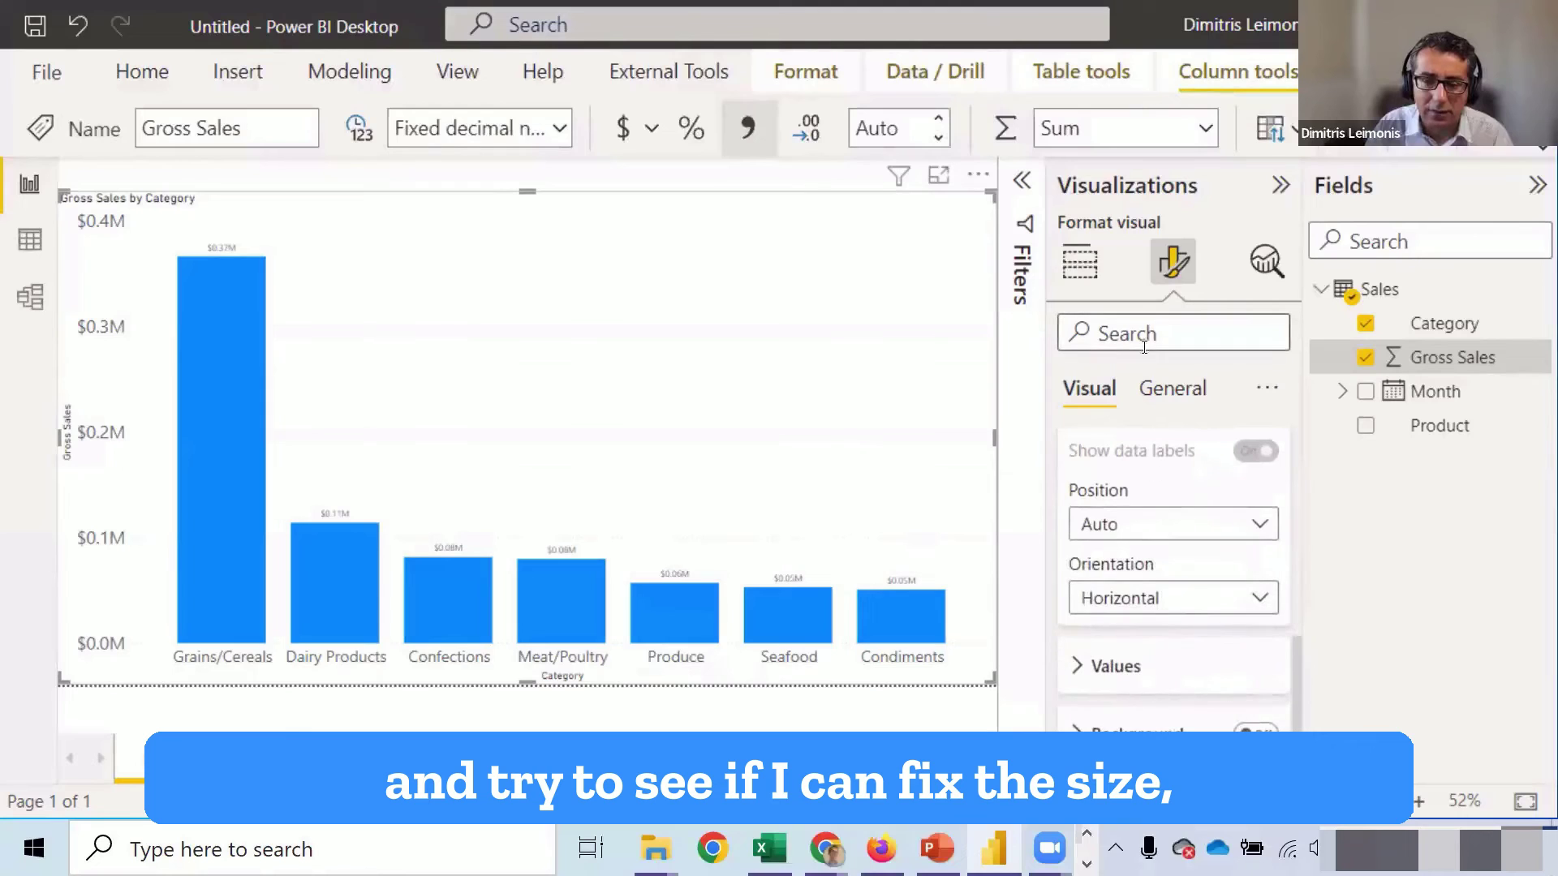
type("s")
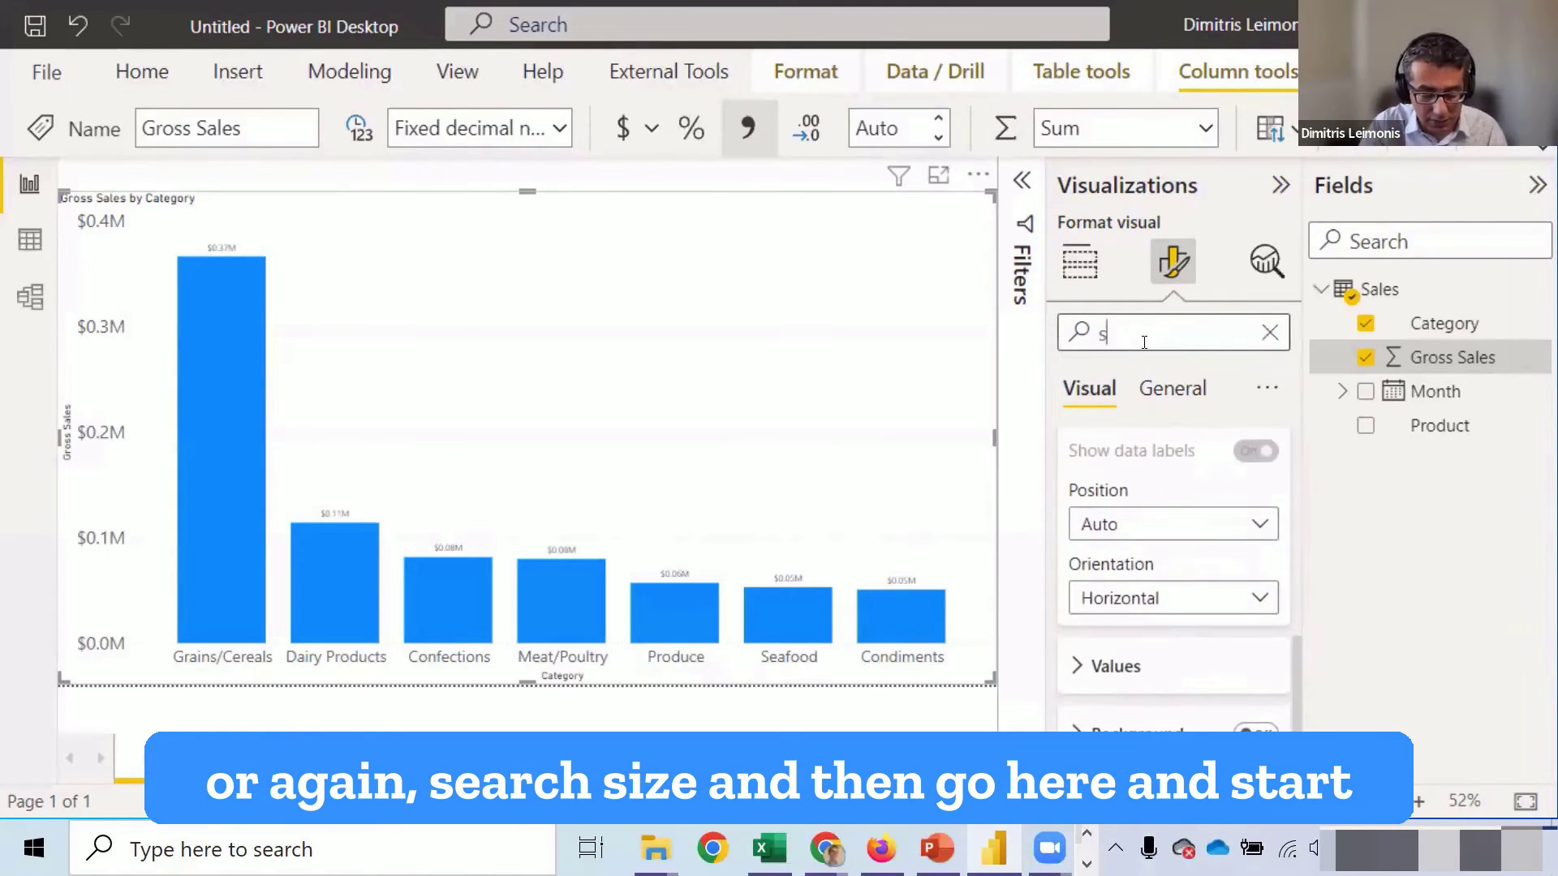
type("ize")
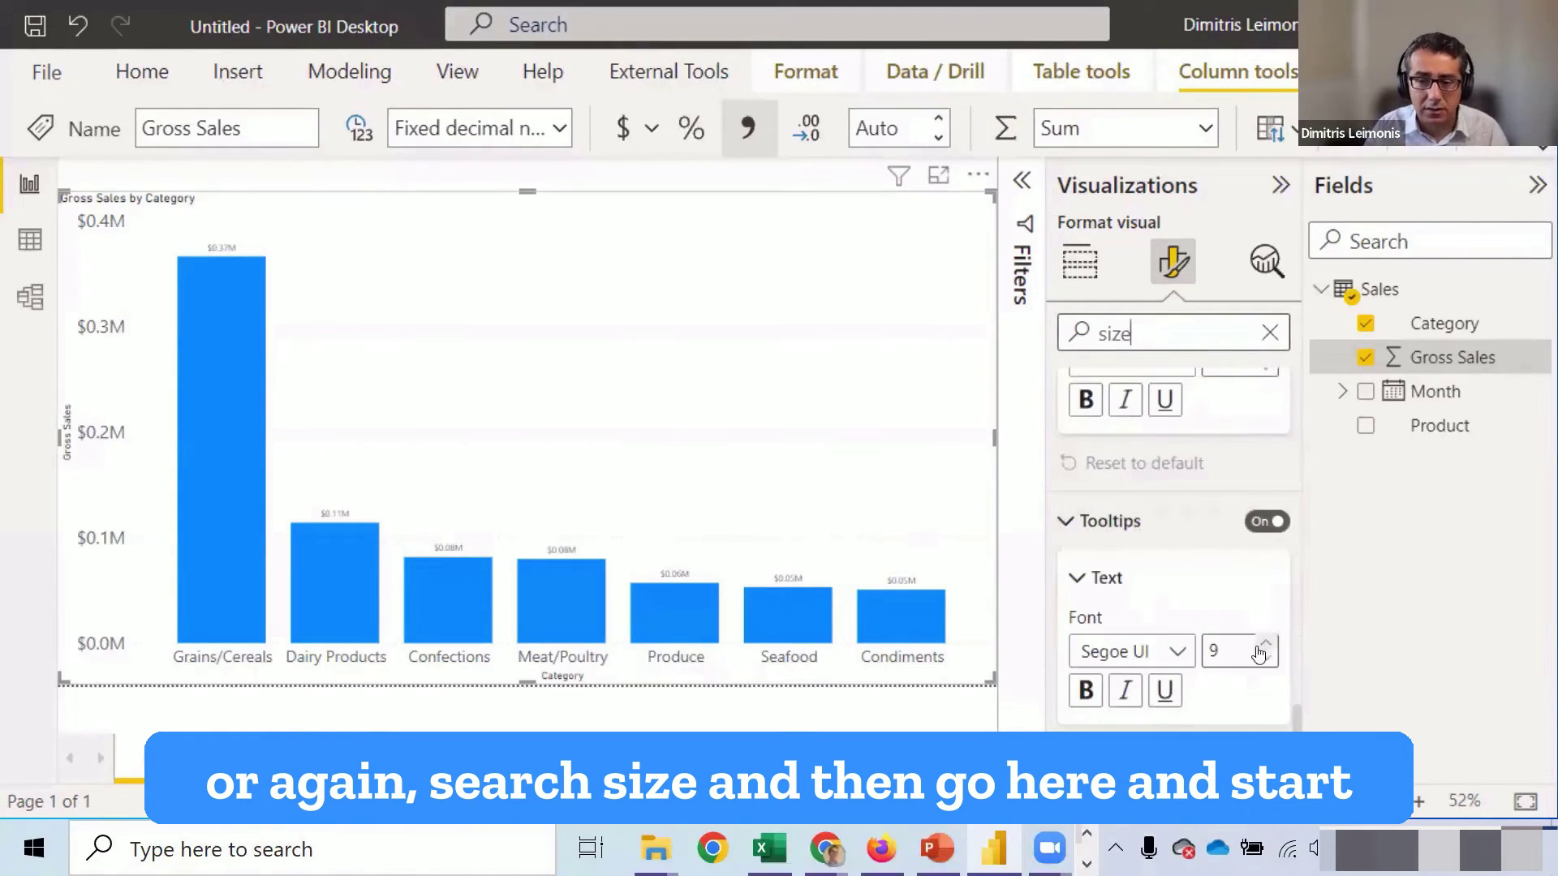
scroll(1224, 639, "up", 5)
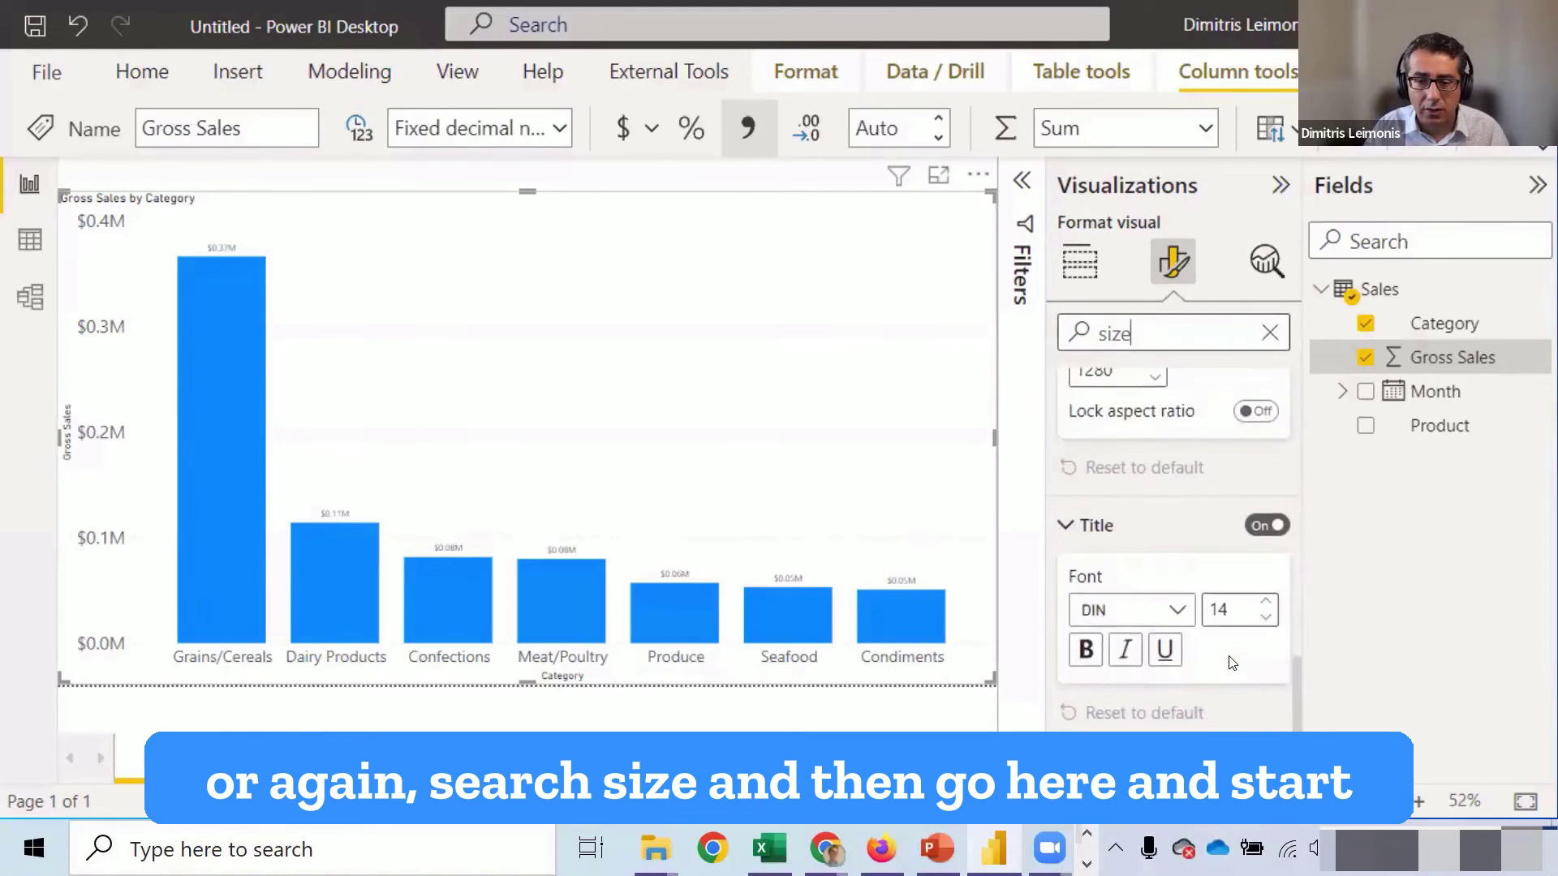
scroll(1232, 662, "down", 5)
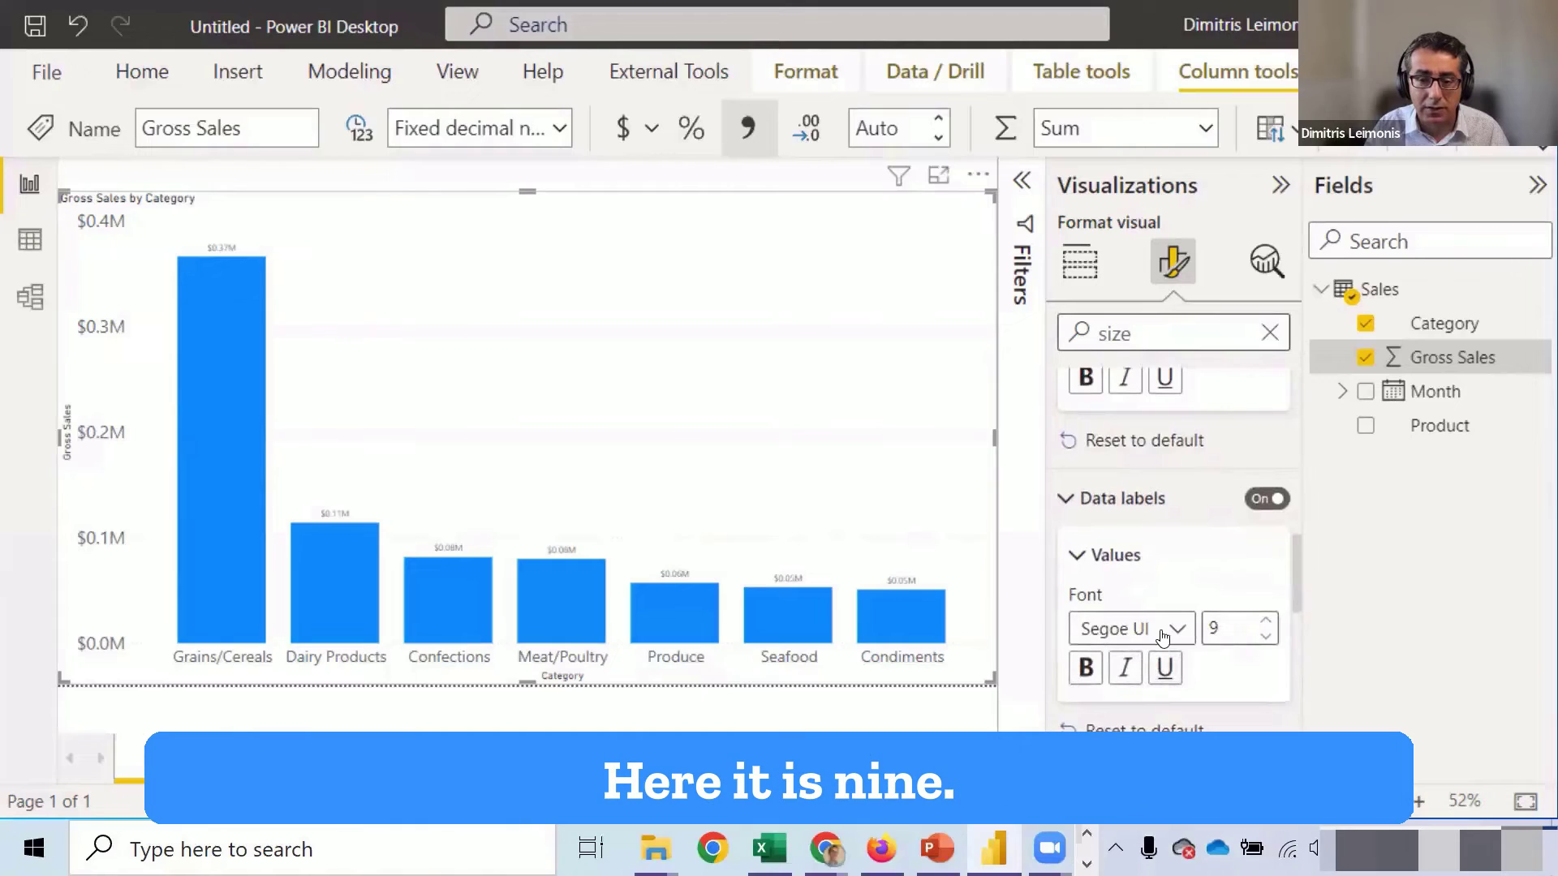
left_click(1266, 623)
left_click(1266, 623)
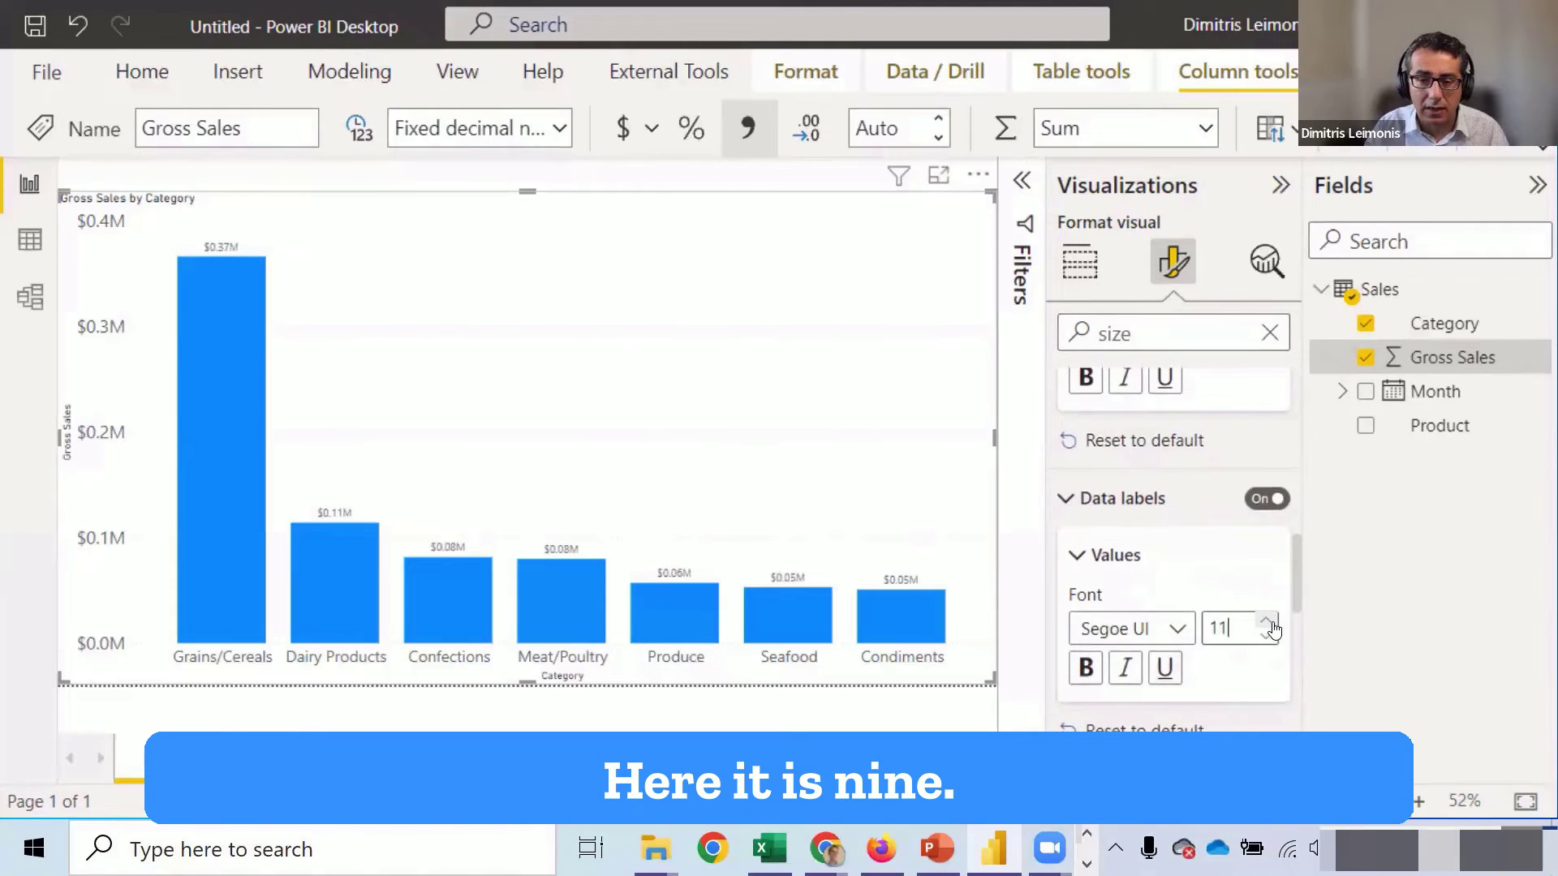
left_click(1266, 623)
left_click(1266, 623)
left_click(1267, 623)
left_click(1267, 623)
left_click(1268, 623)
left_click(1268, 623)
left_click(1269, 624)
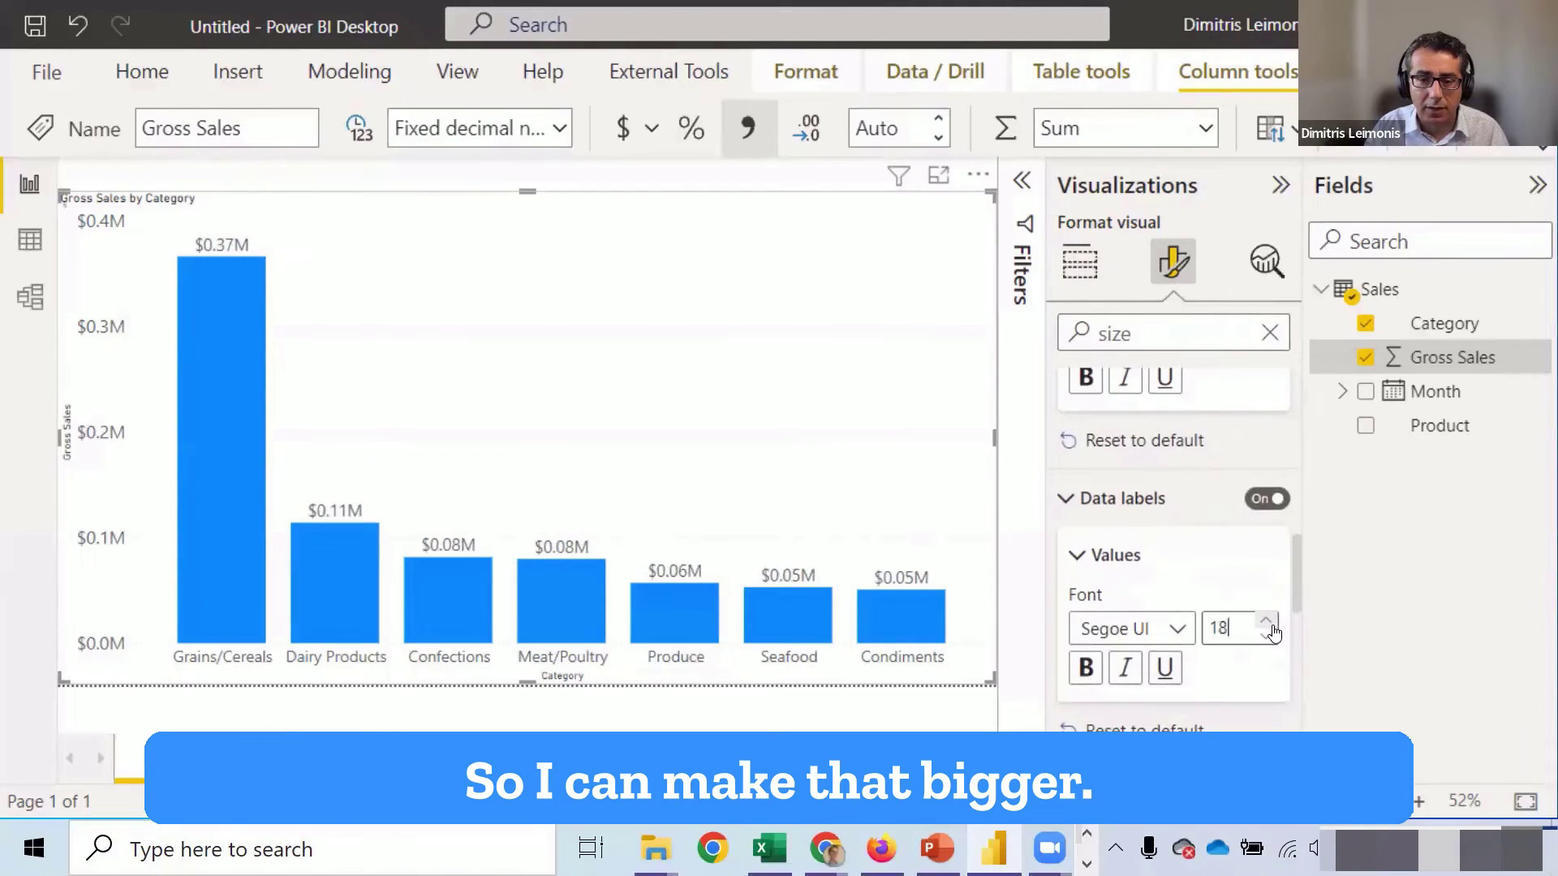
left_click(1268, 623)
left_click(1268, 624)
left_click(1268, 624)
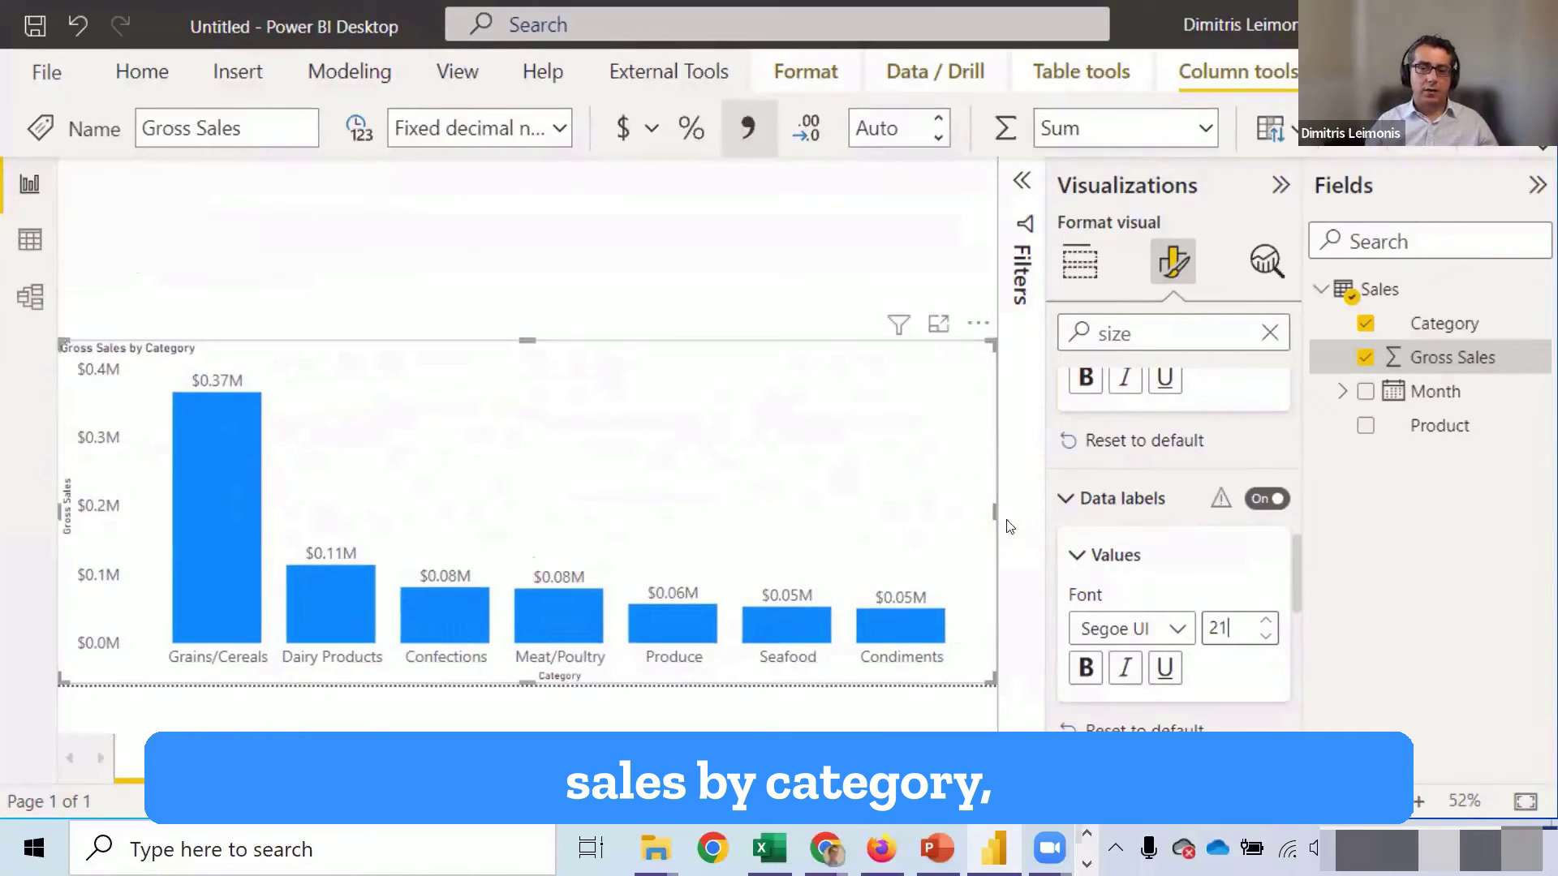
- Drag the chart's right edge left so all seven categories fit the canvas
left_click_drag(994, 503, 1014, 613)
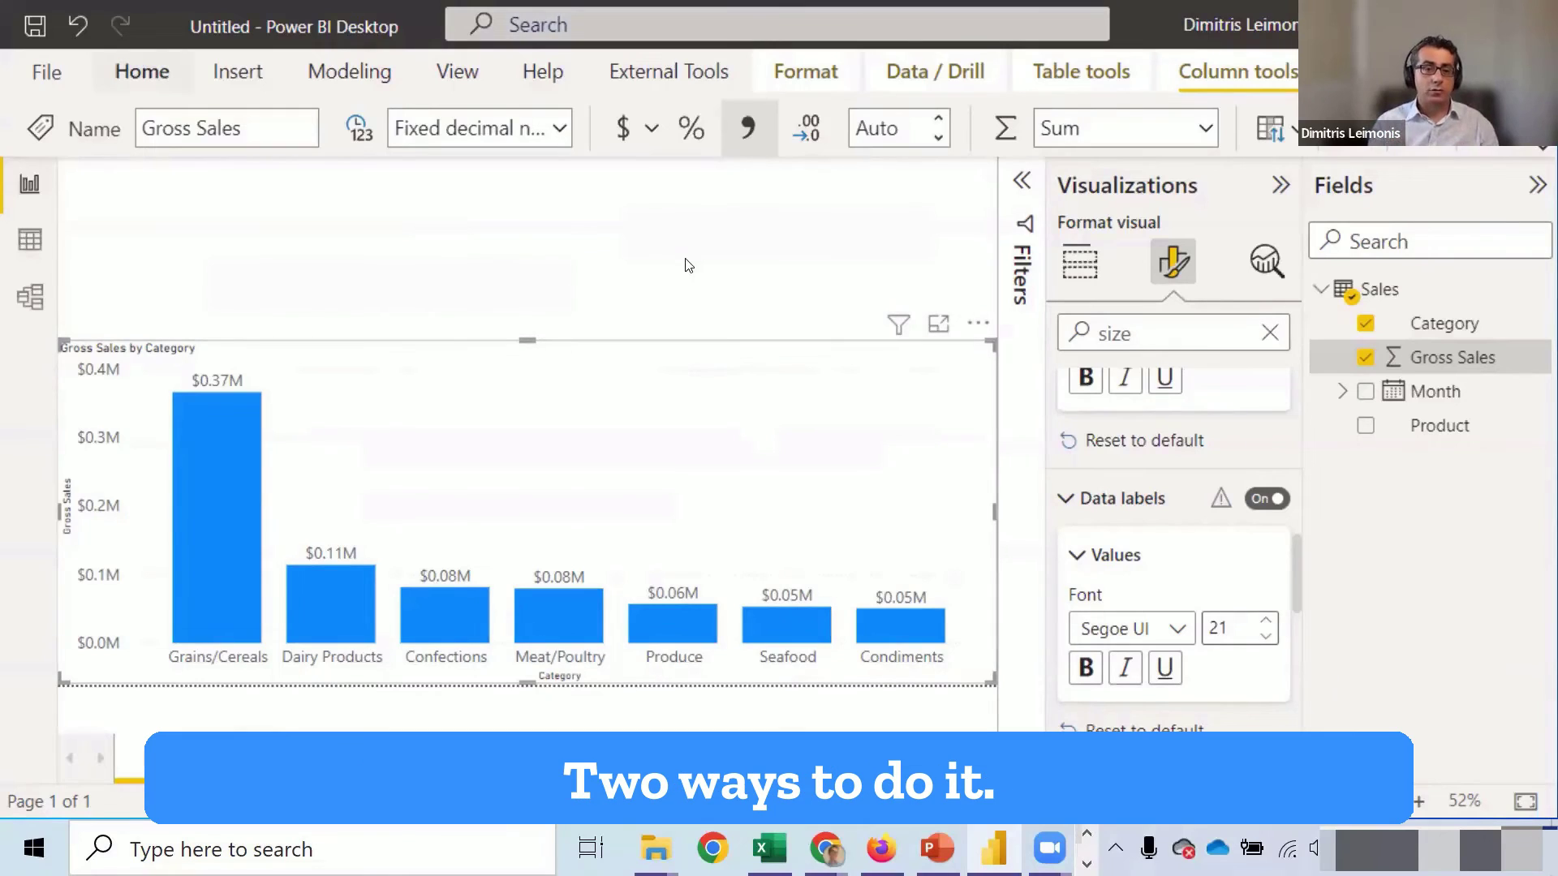
- Use Transform data on the expanded Home ribbon to reopen the Sales query in Power Query Editor
key("alt+h")
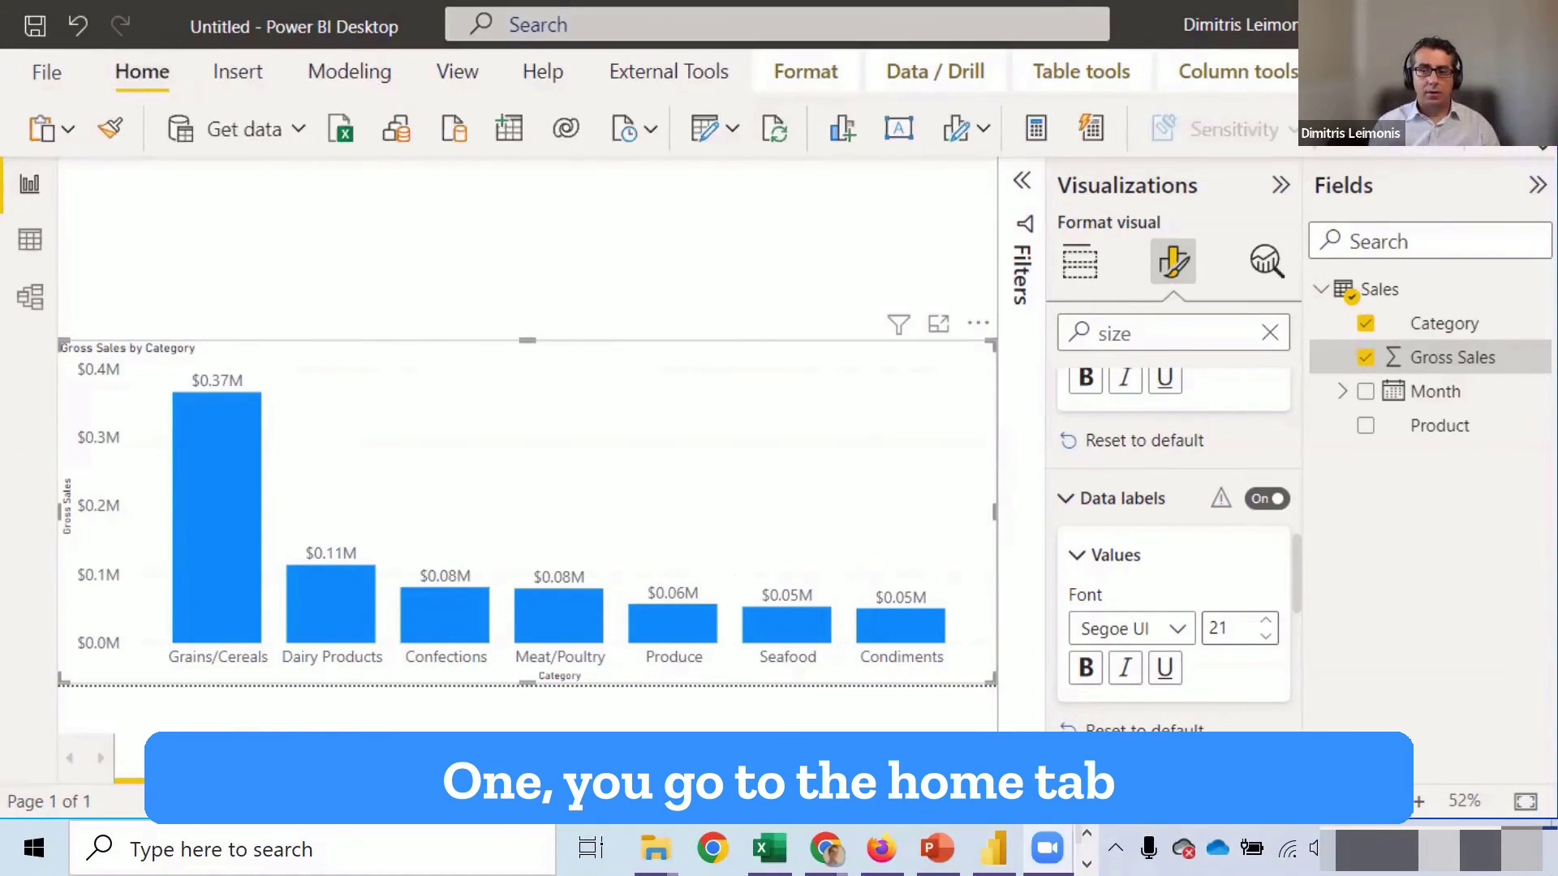
left_click(1542, 150)
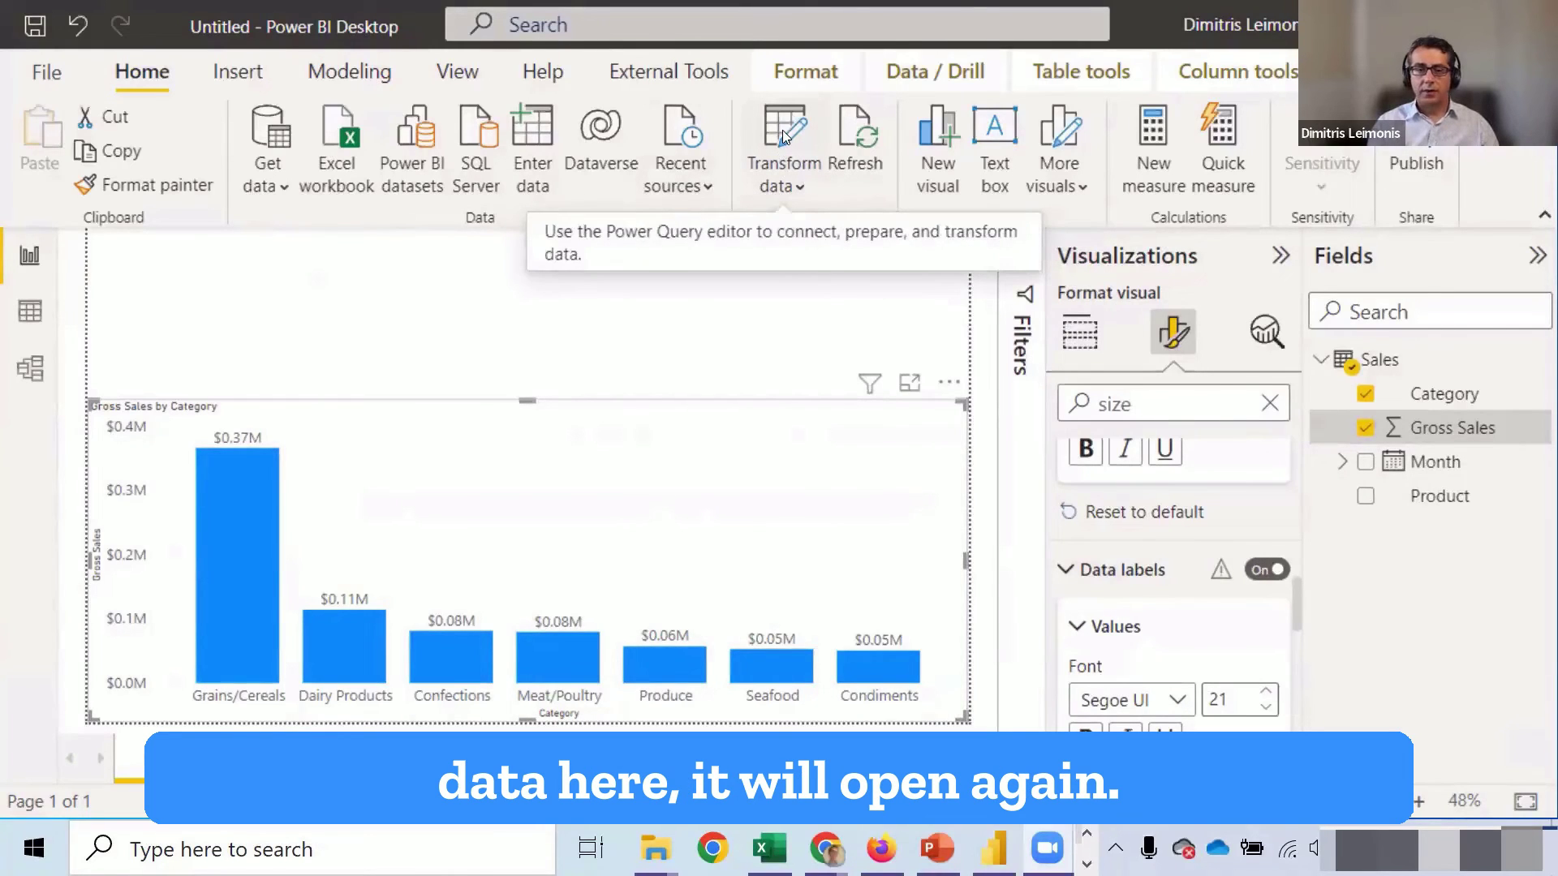
left_click(783, 130)
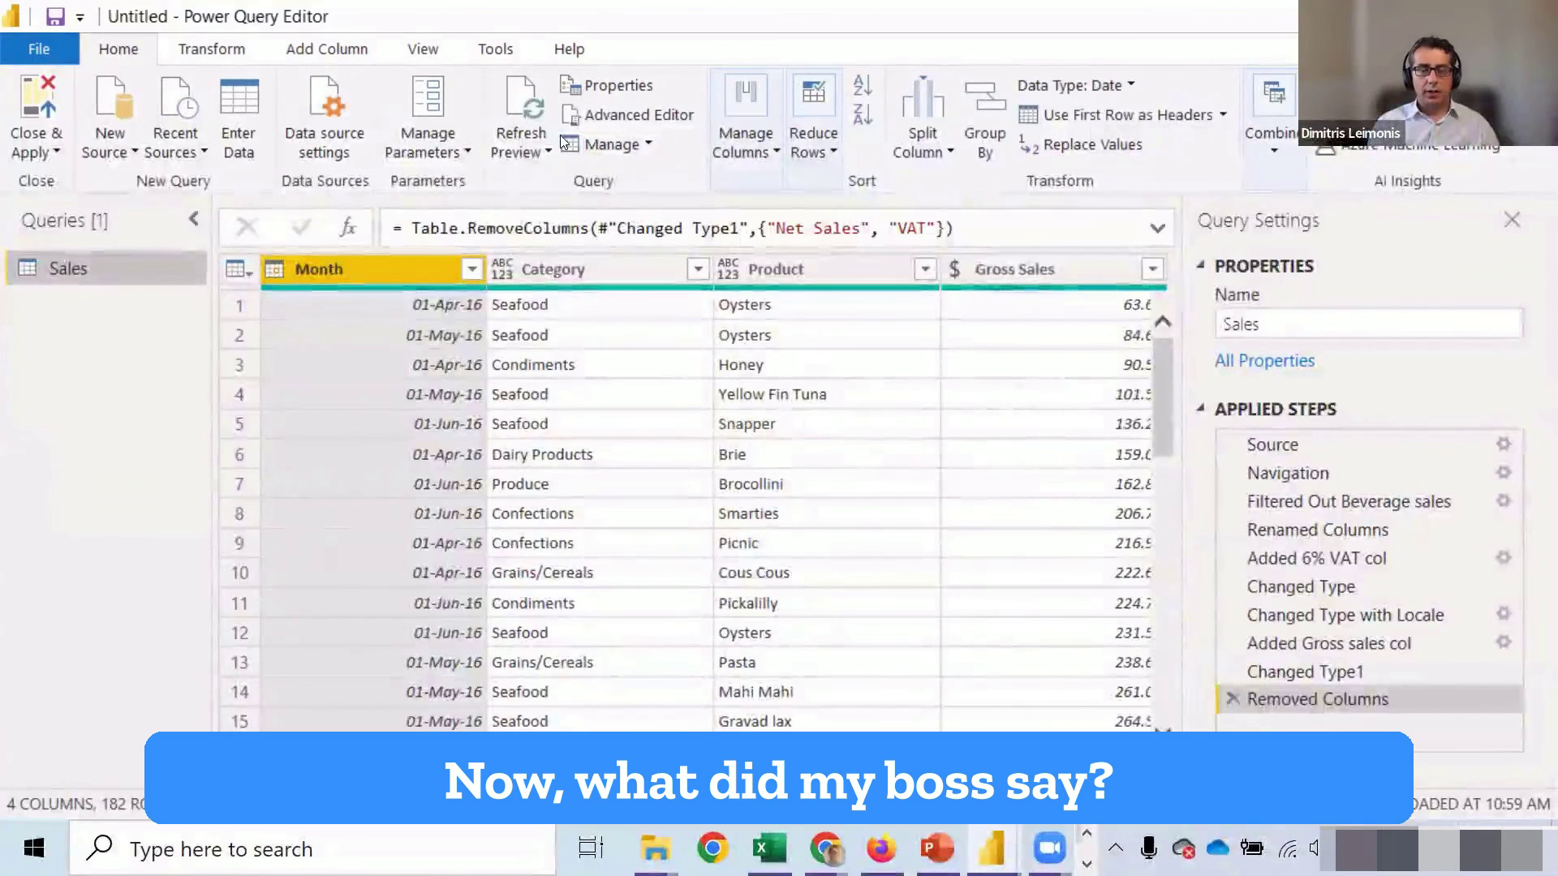
- Filter Grains/Cereals out of the Category column, then Close & Apply
left_click(698, 270)
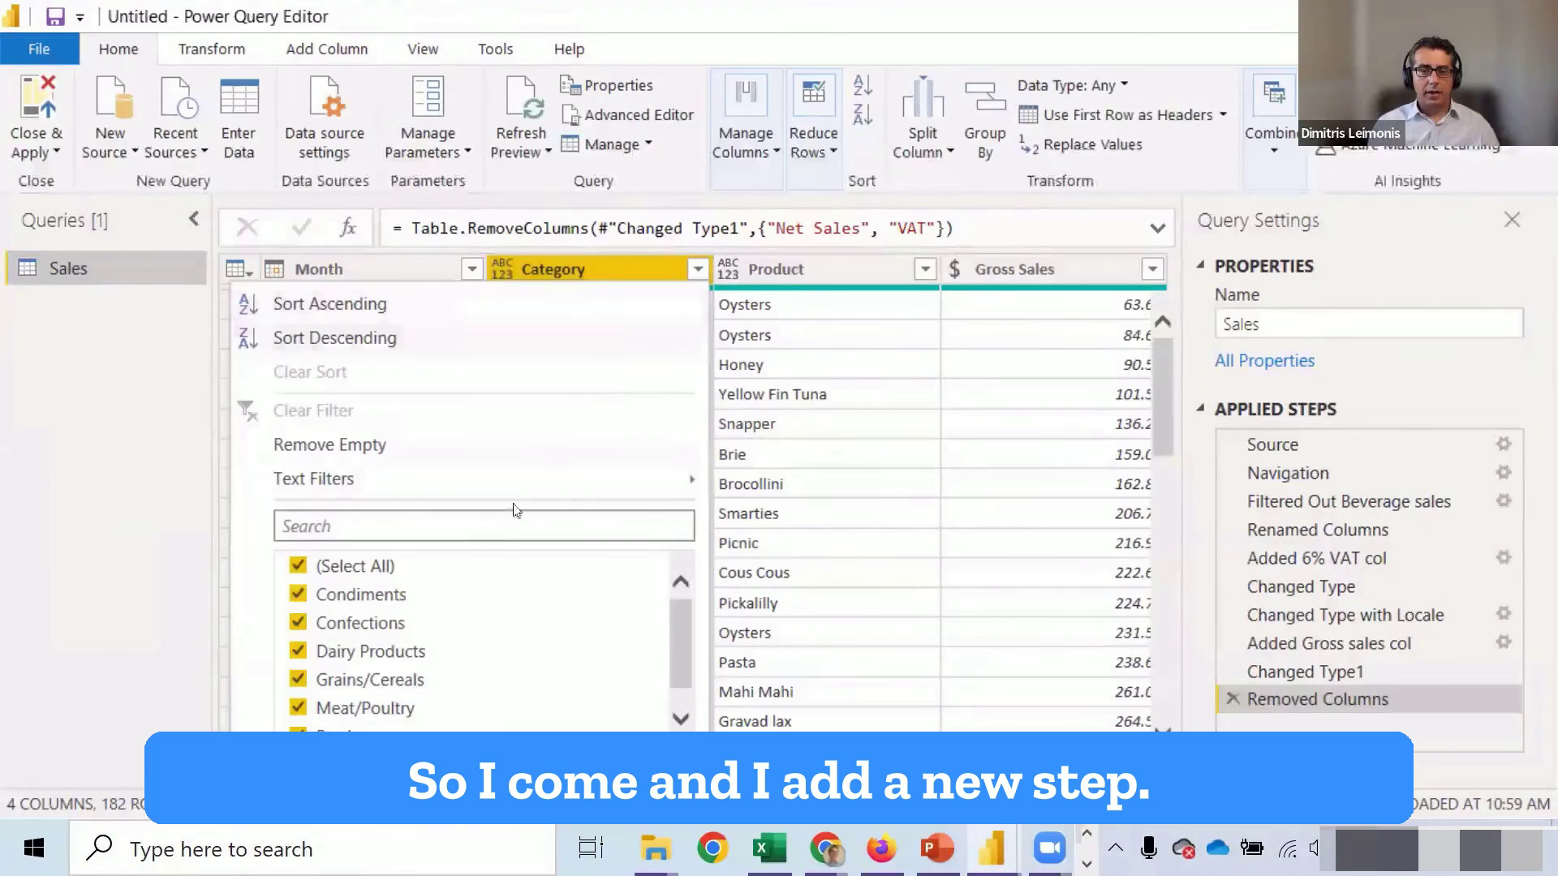
left_click(303, 680)
left_click(572, 767)
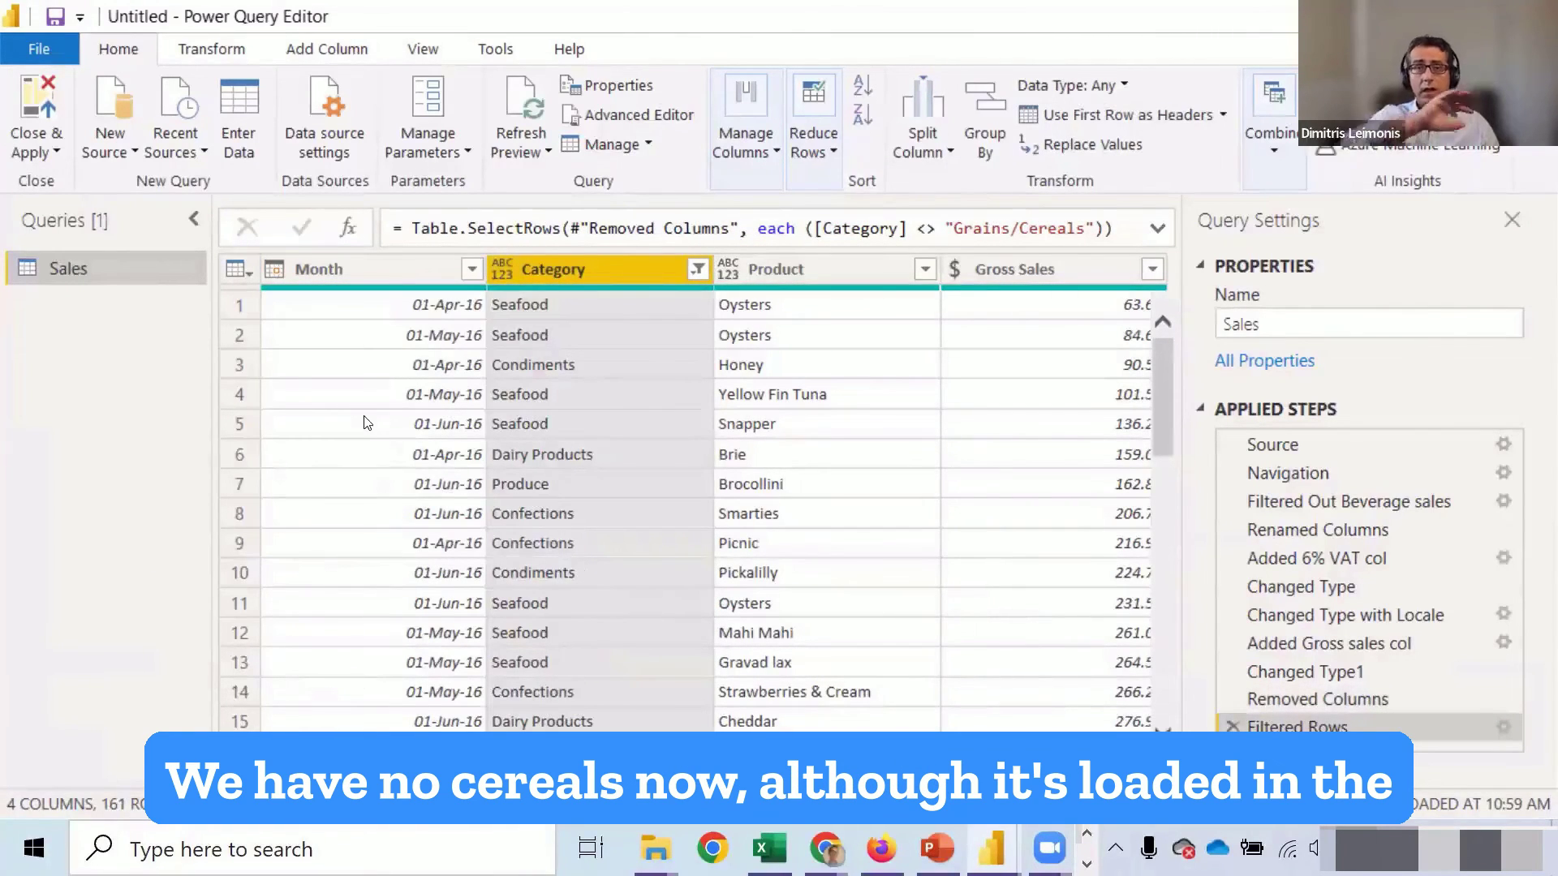
left_click(29, 115)
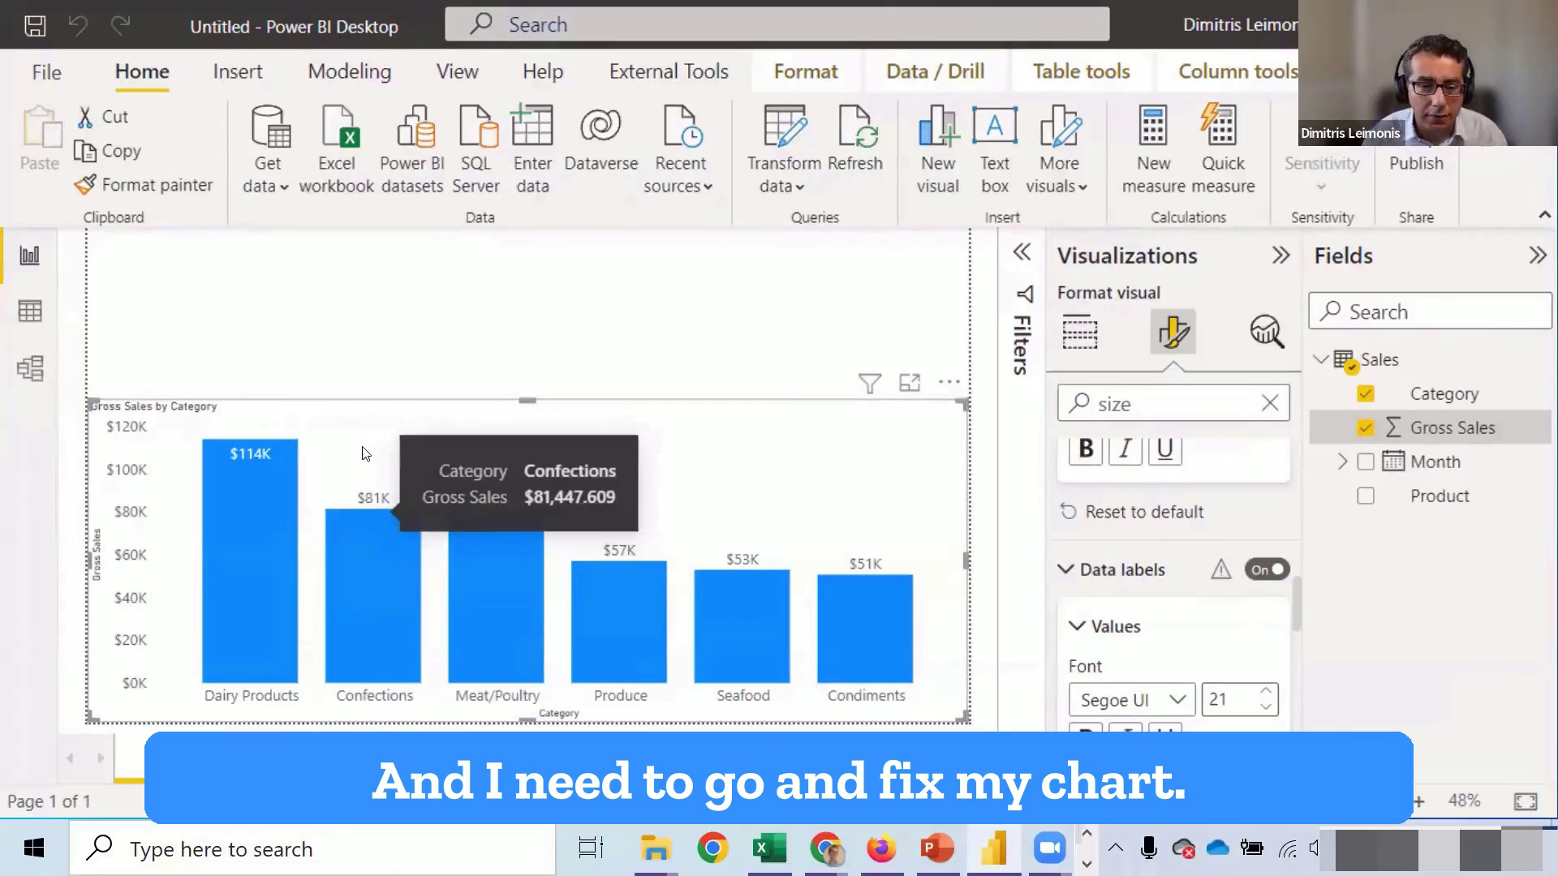
- Search the Format visual options for 'title'
scroll(1177, 568, "down", 1)
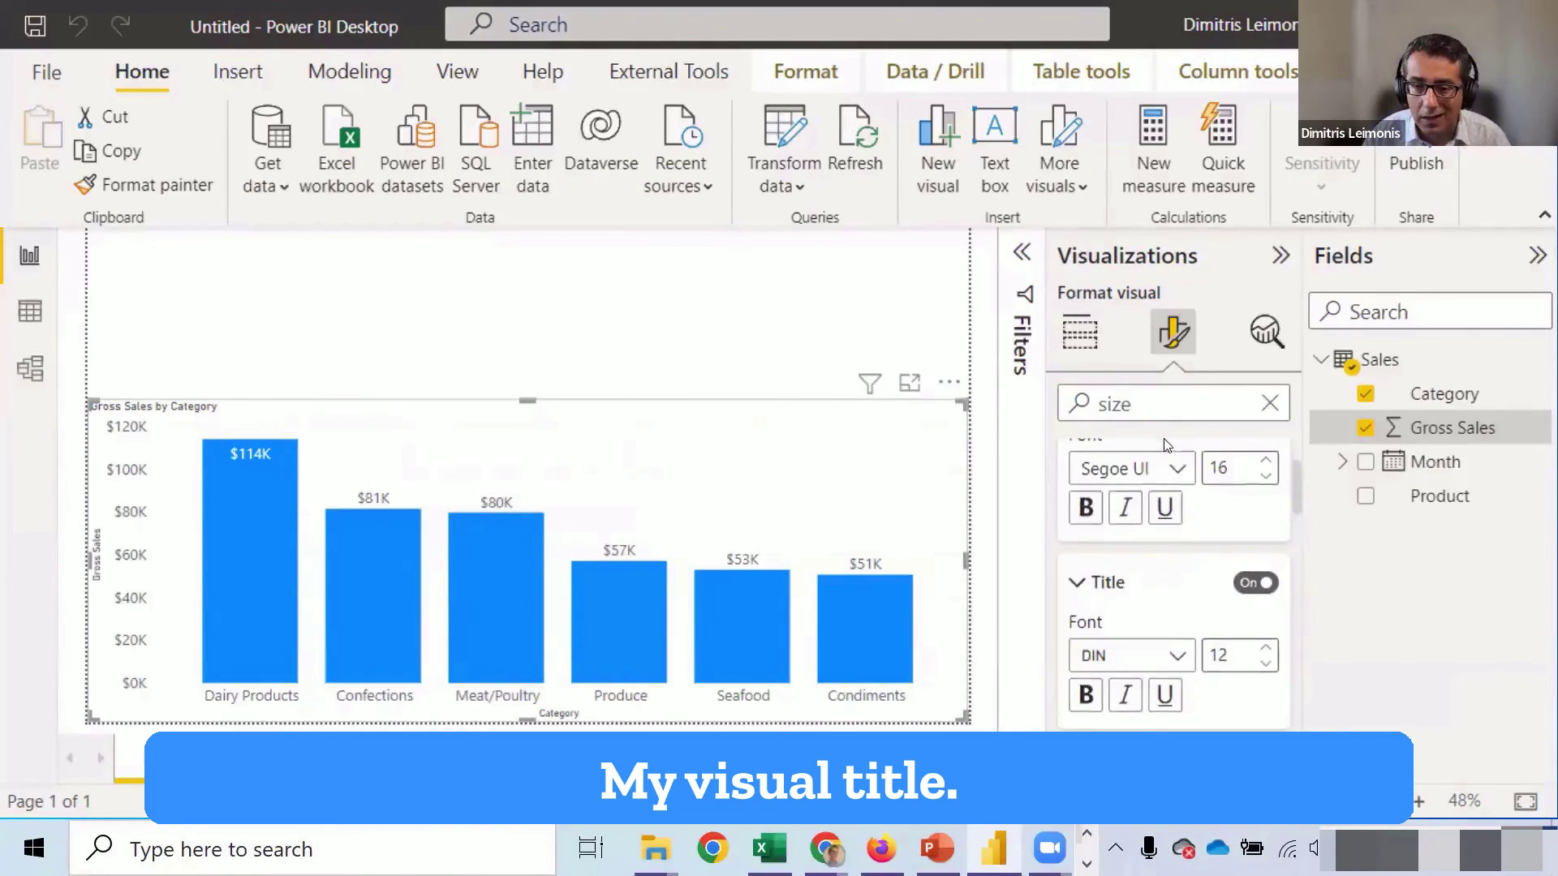
left_click(1095, 404)
double_click(1096, 404)
type("titlwe")
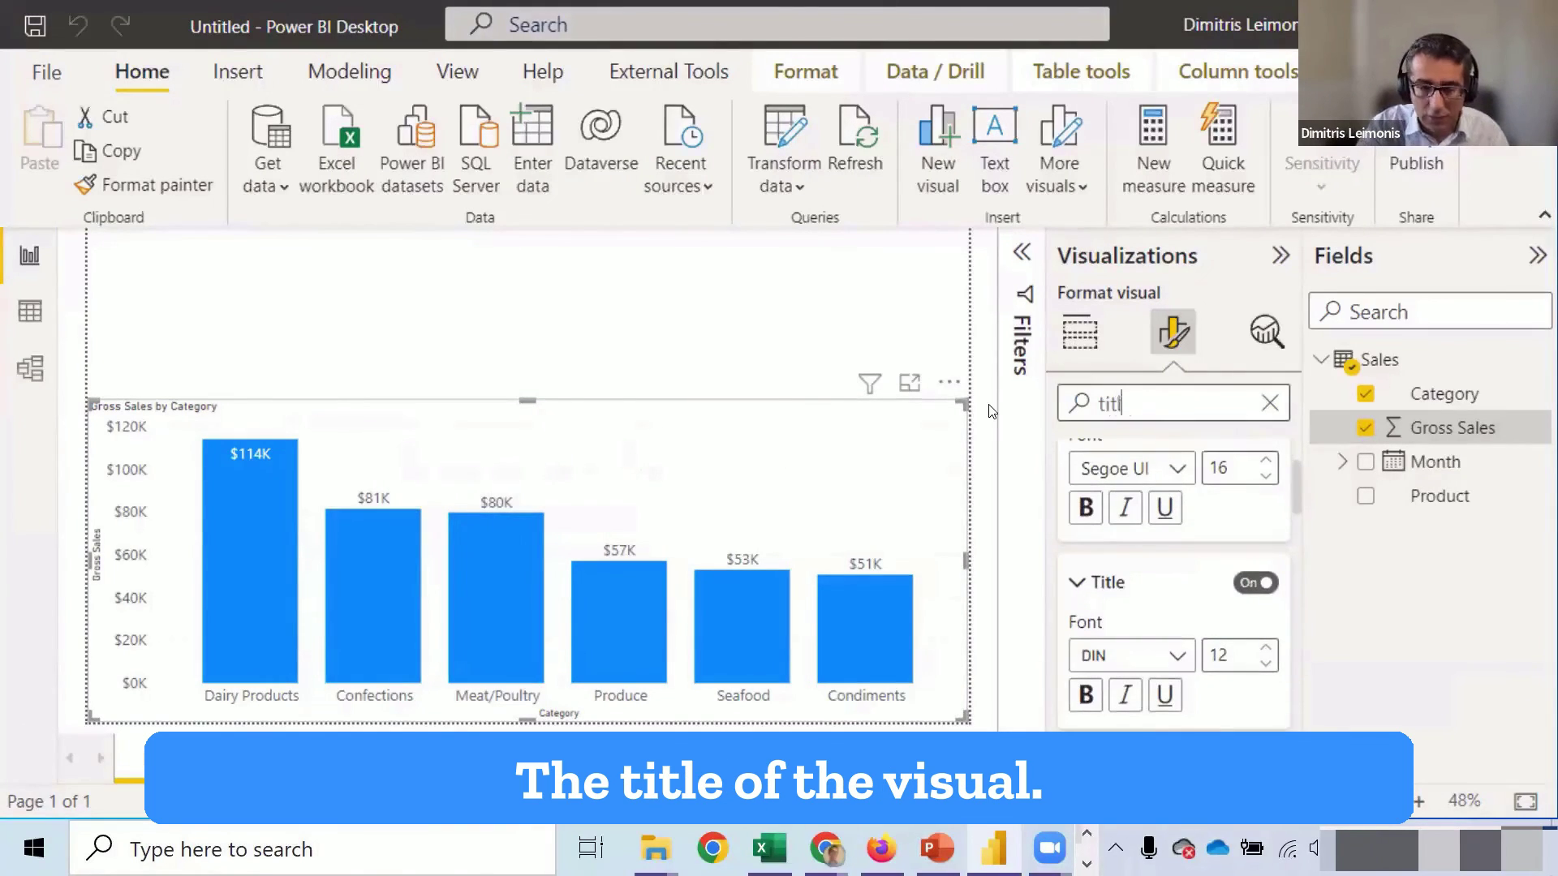
key("BackSpace")
key("BackSpace")
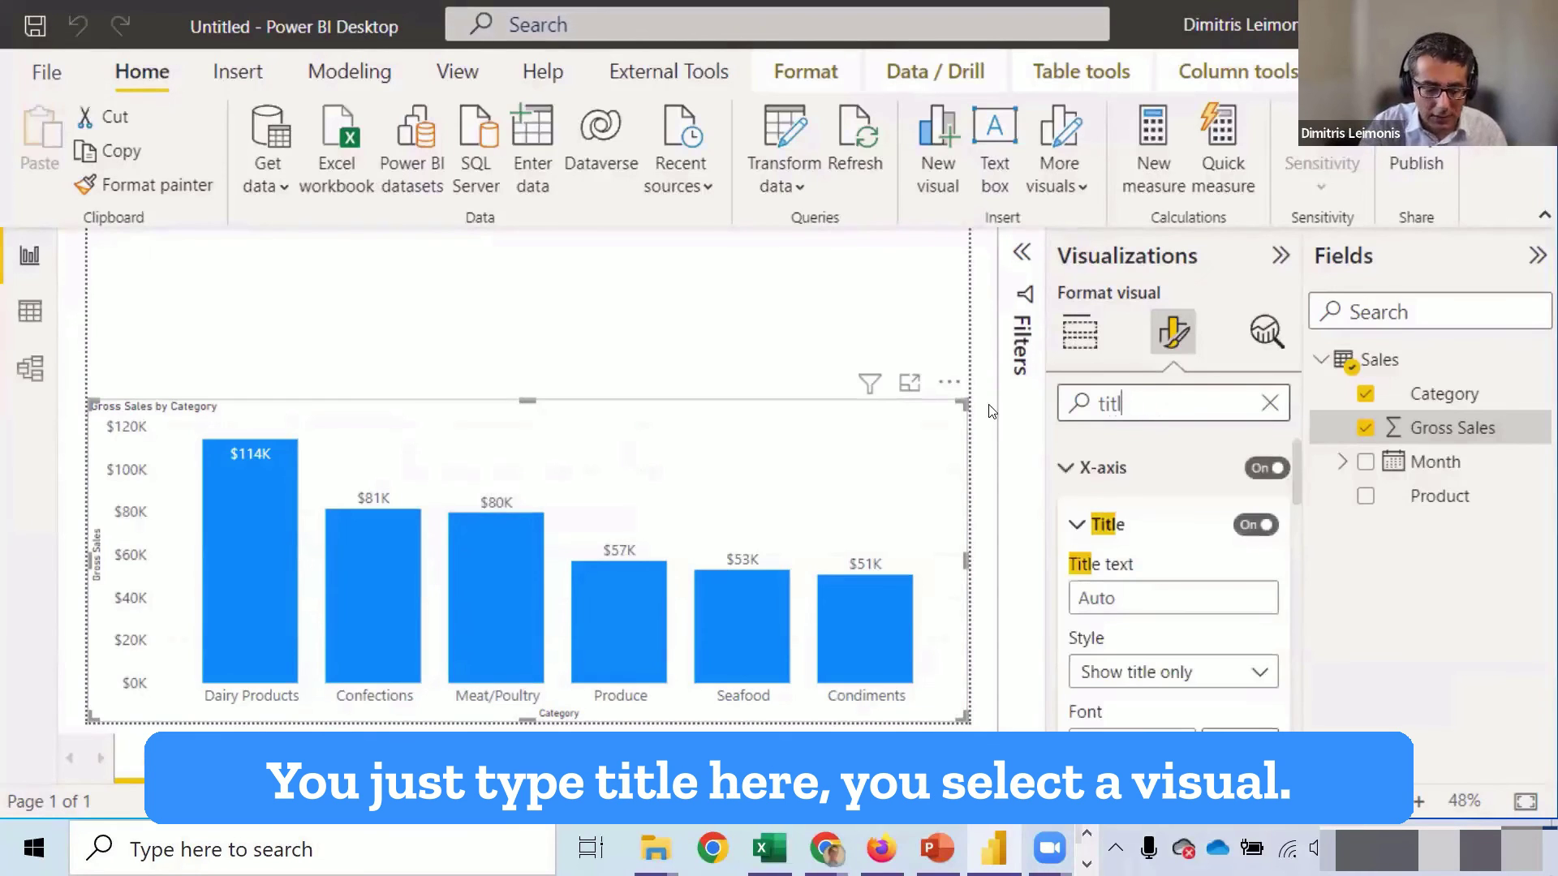
type("w")
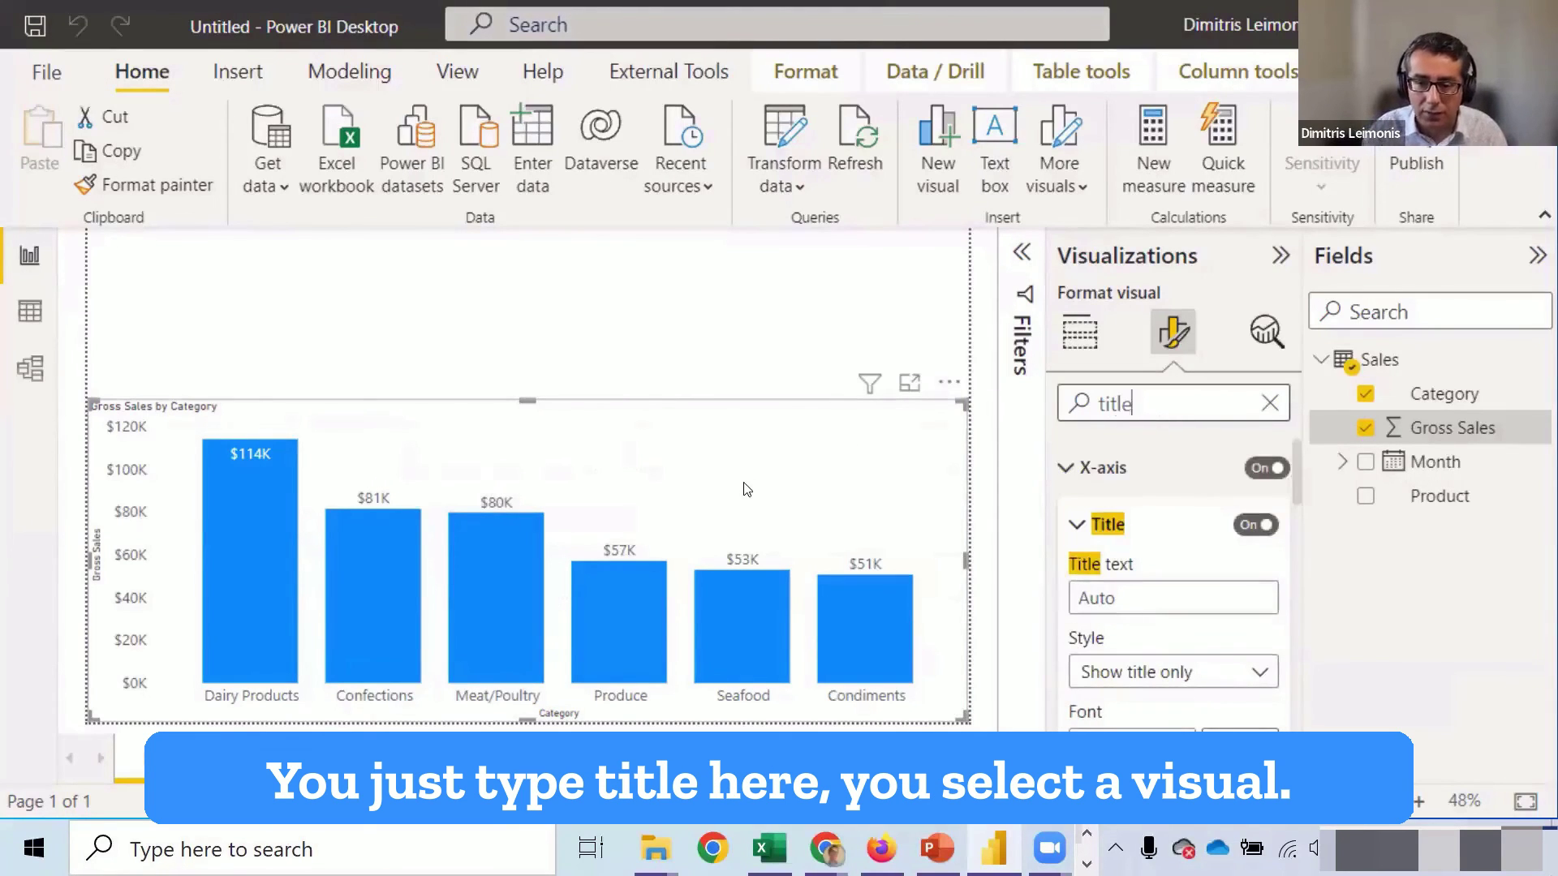
- Set the X-axis title text to 'Categories'
left_click(1181, 598)
type("Sales by Category exc Beverages & Cereals")
key("Caps_Lock")
type("Cat")
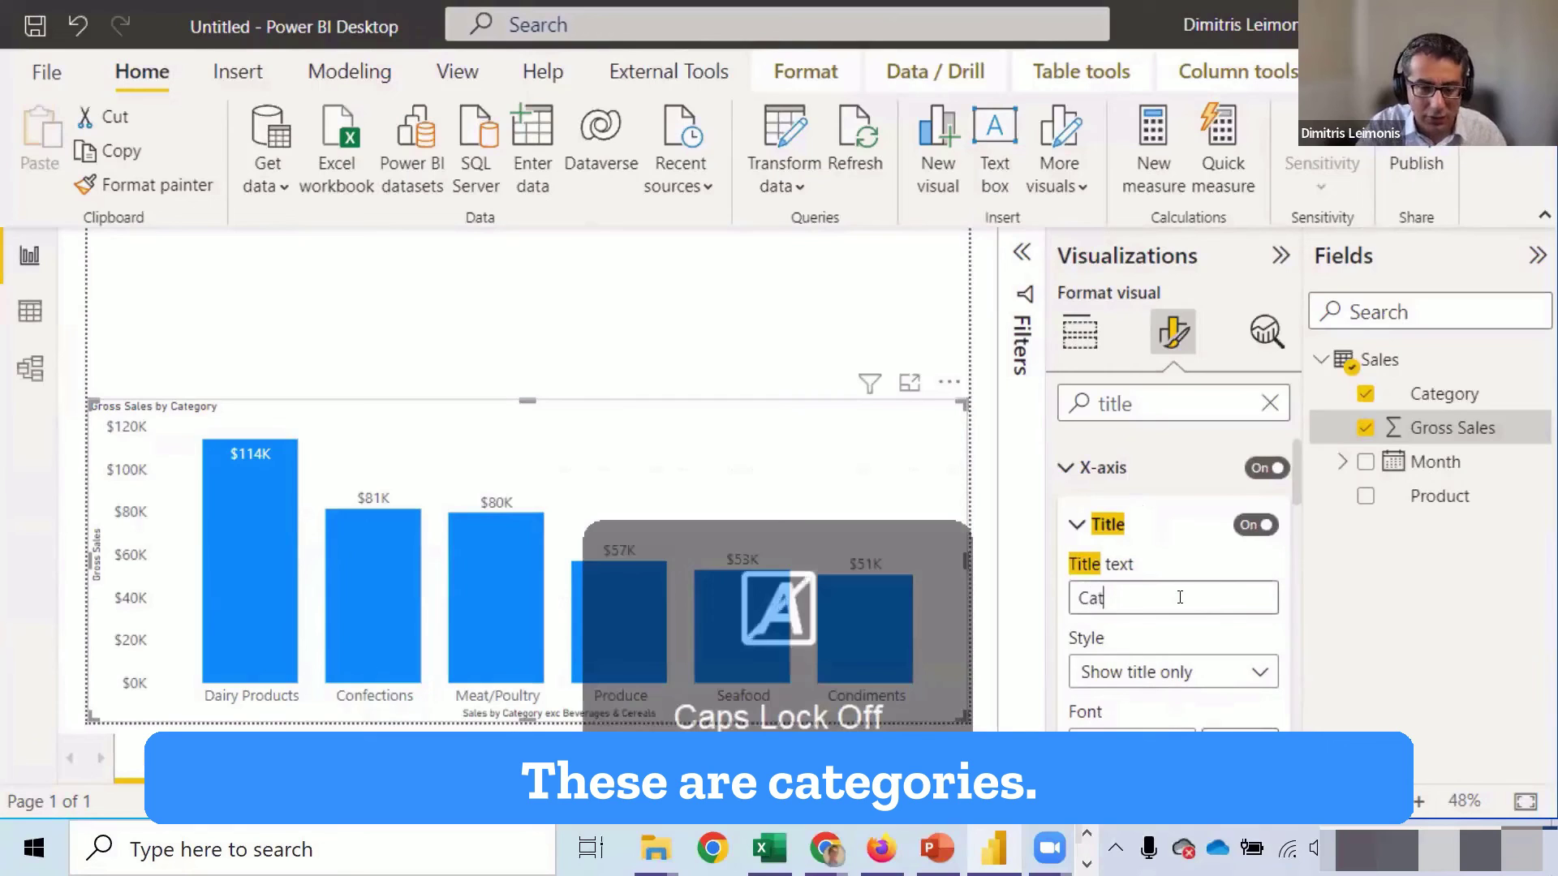
type("egor")
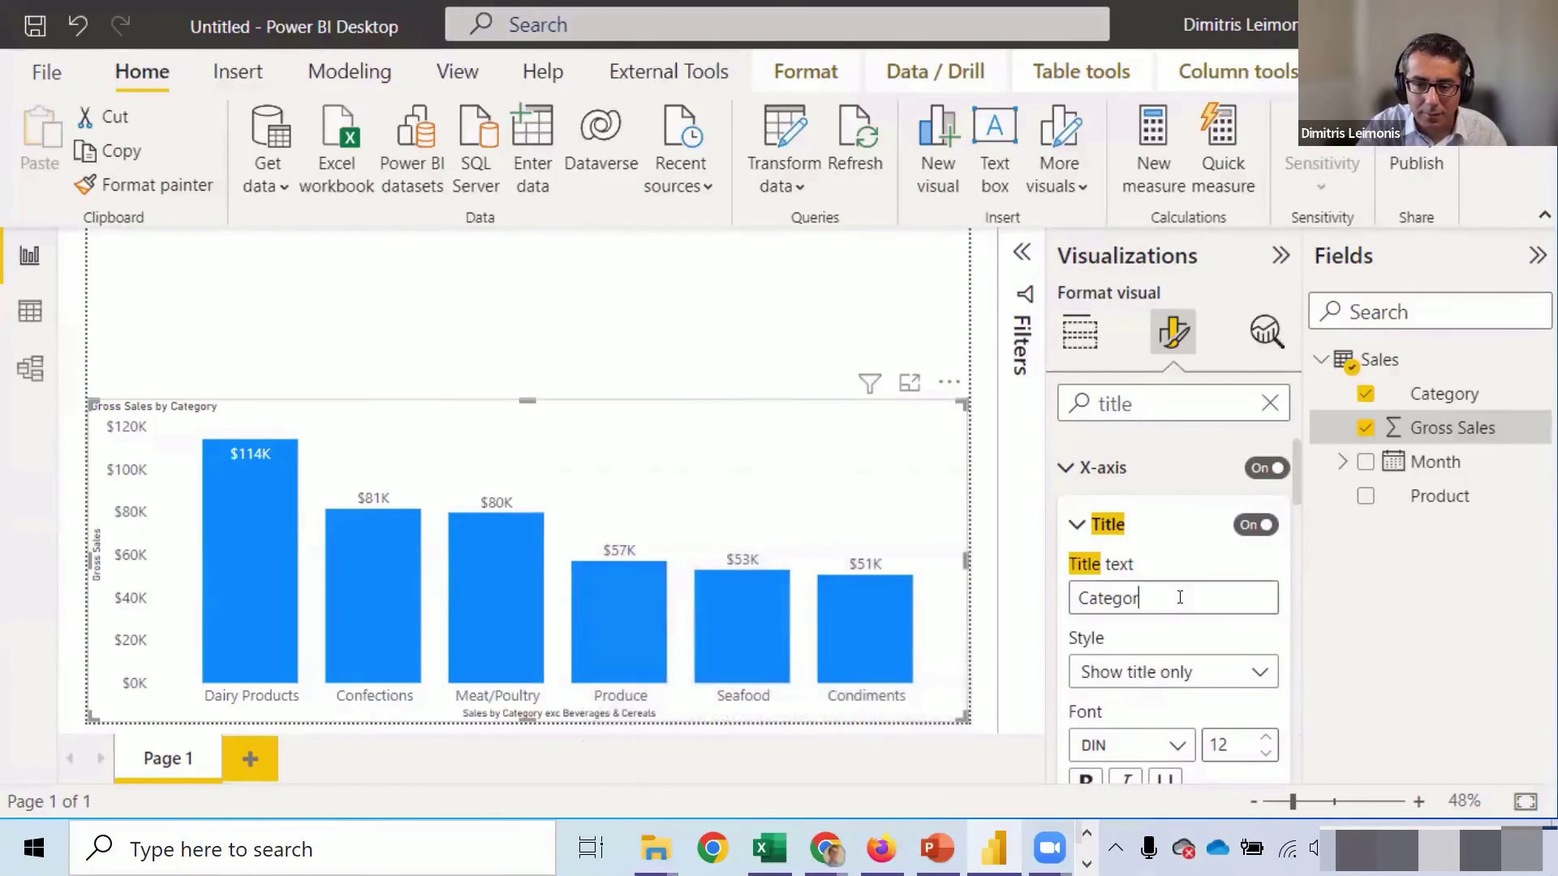
type("ies")
key("Return")
scroll(1152, 601, "down", 5)
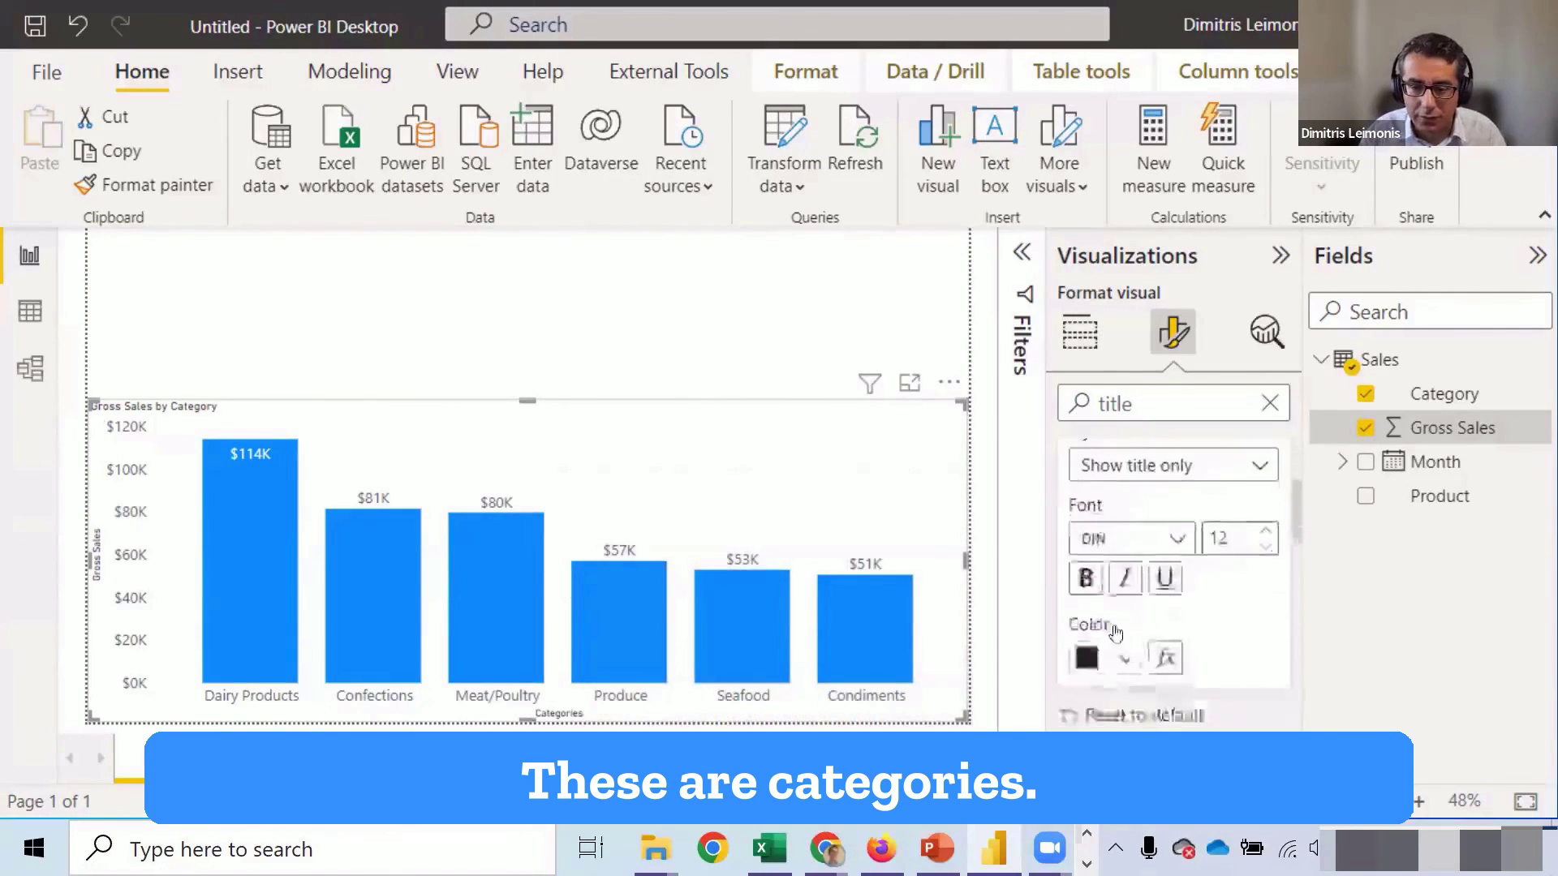
scroll(1118, 633, "down", 2)
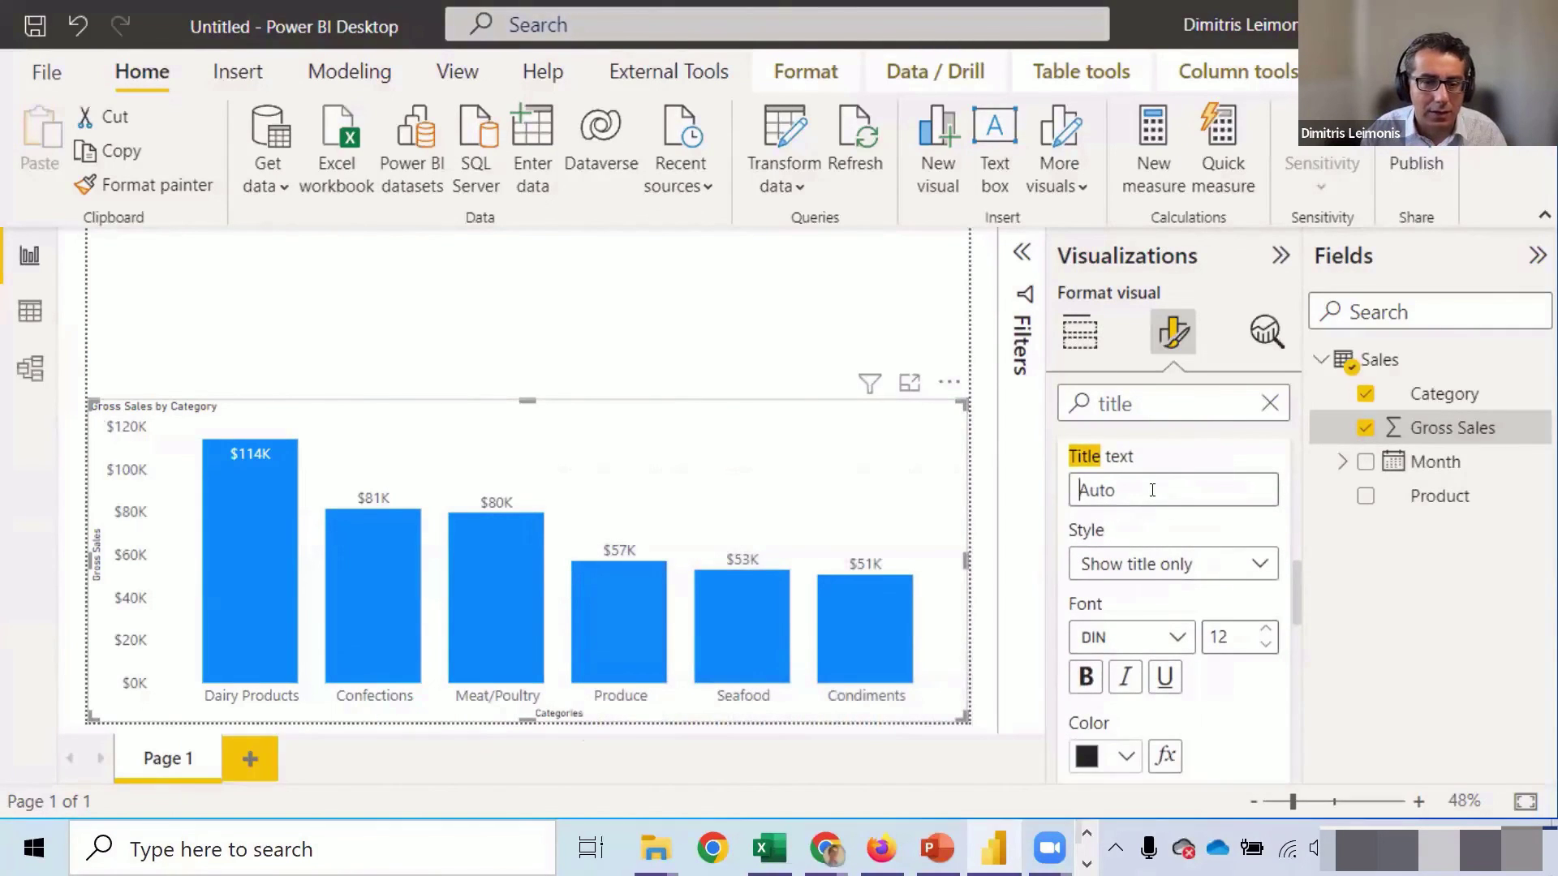
- Replace the chart title with 'Sales by Category exc Beverages & Cereals'
scroll(1155, 687, "down", 4)
scroll(1157, 687, "down", 1)
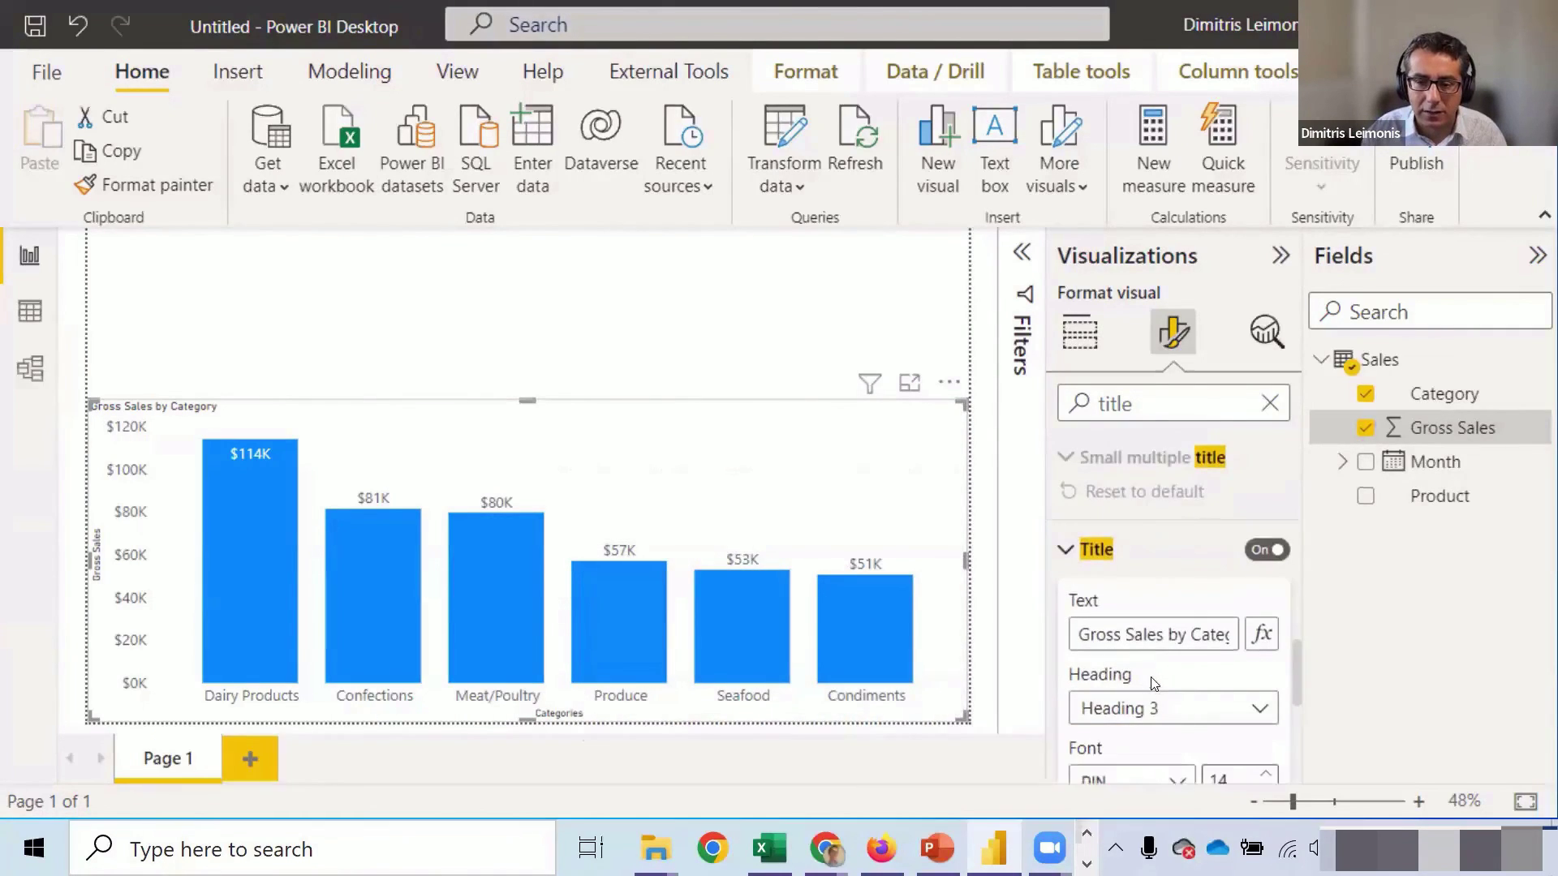
triple_click(1164, 635)
type("Gross Sales by Category exc Beverages & Cereals")
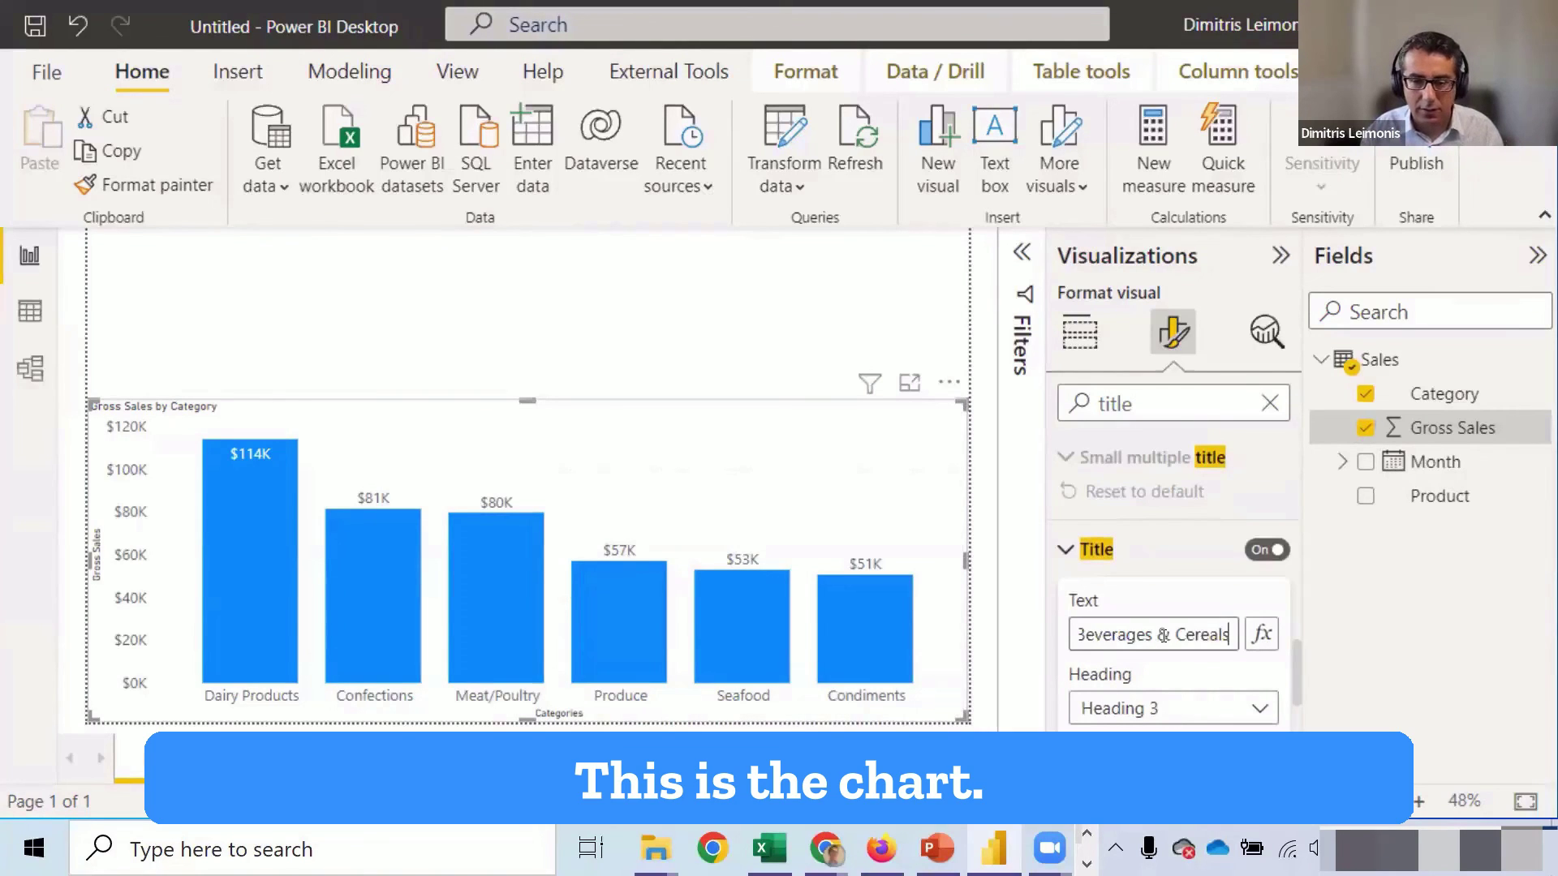
key("Return")
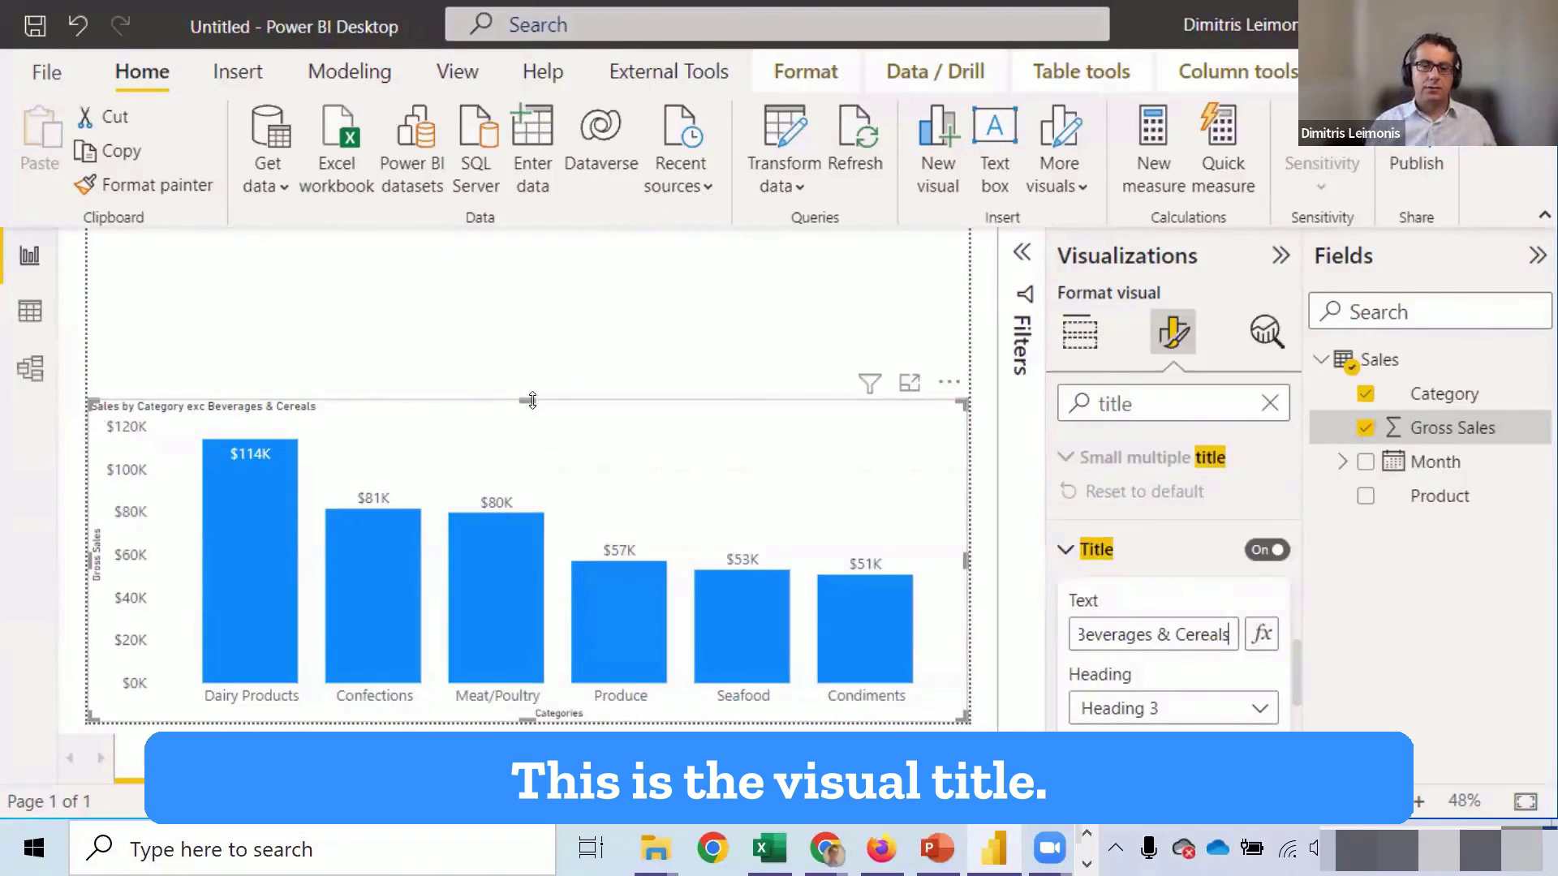
- Make the chart title Heading 2 at font size 25
left_click_drag(532, 400, 528, 332)
scroll(1212, 594, "down", 2)
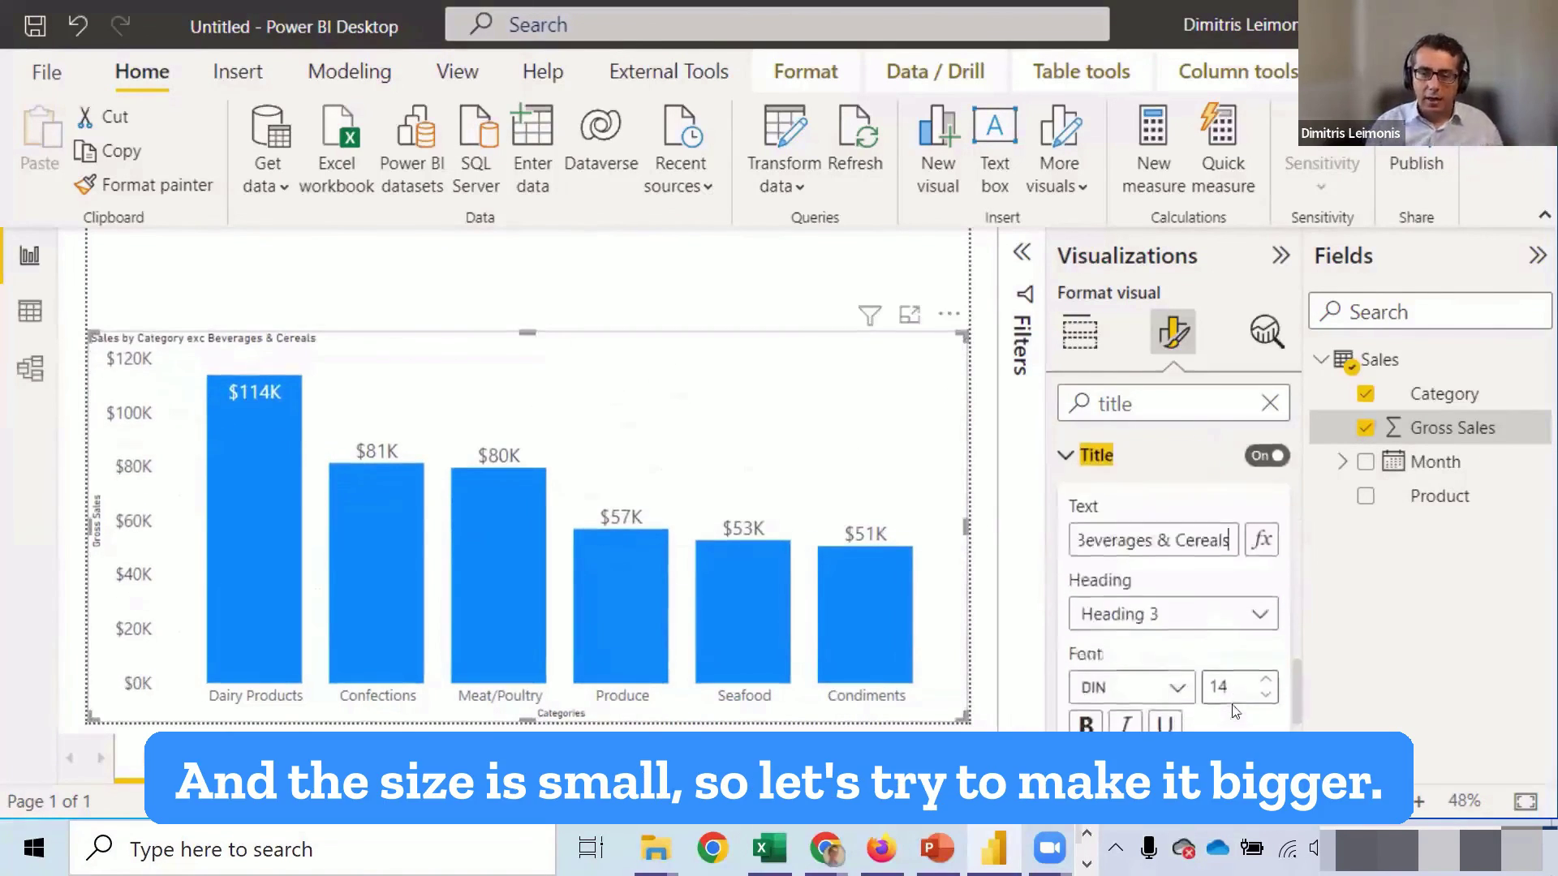
left_click(1214, 601)
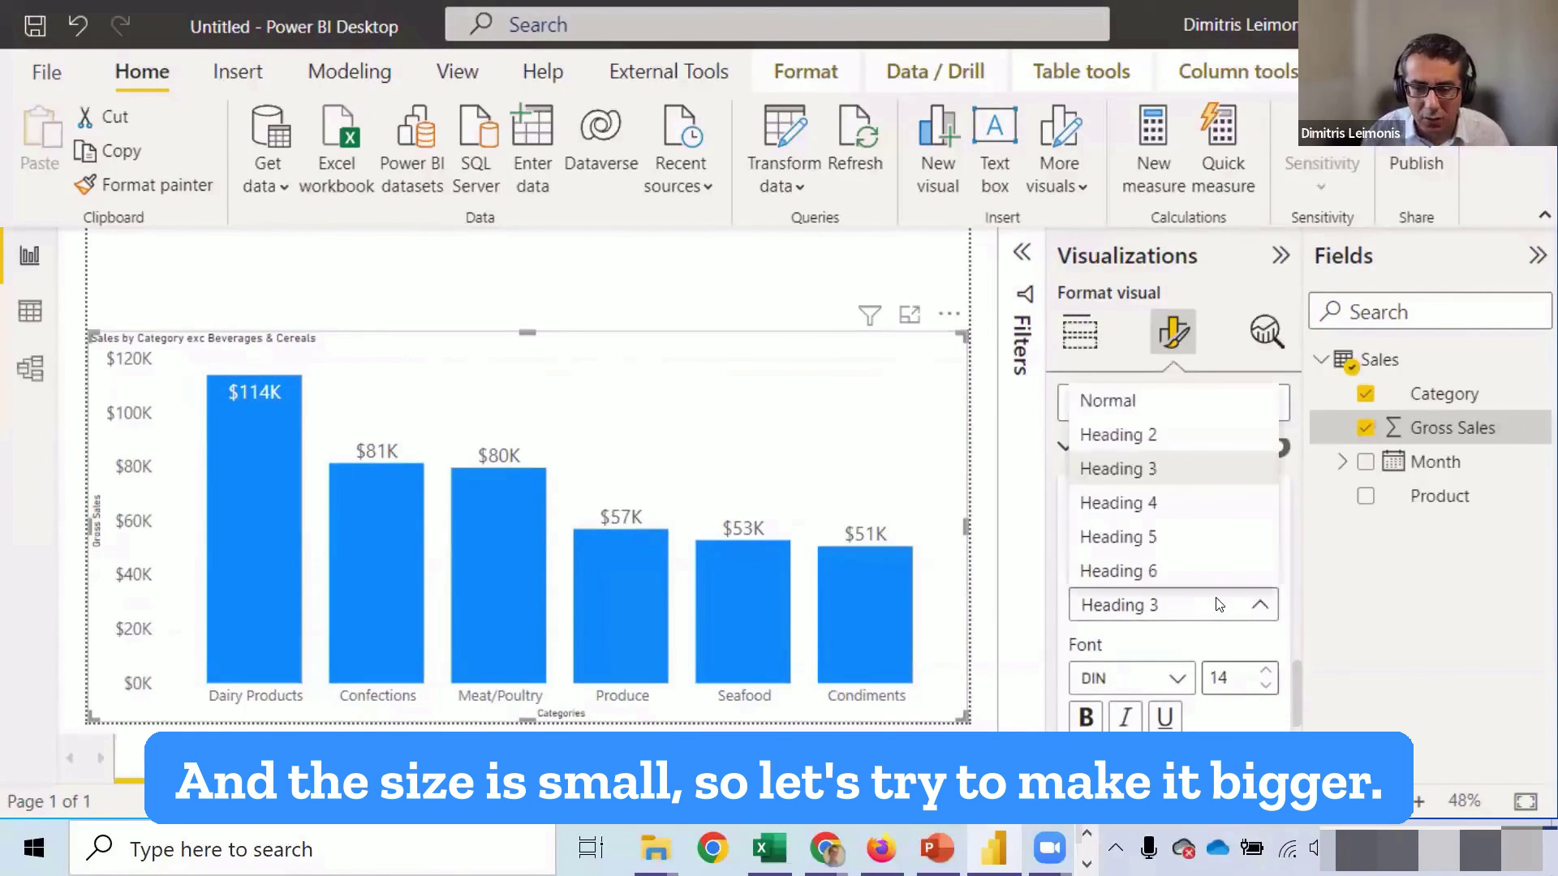
left_click(1172, 434)
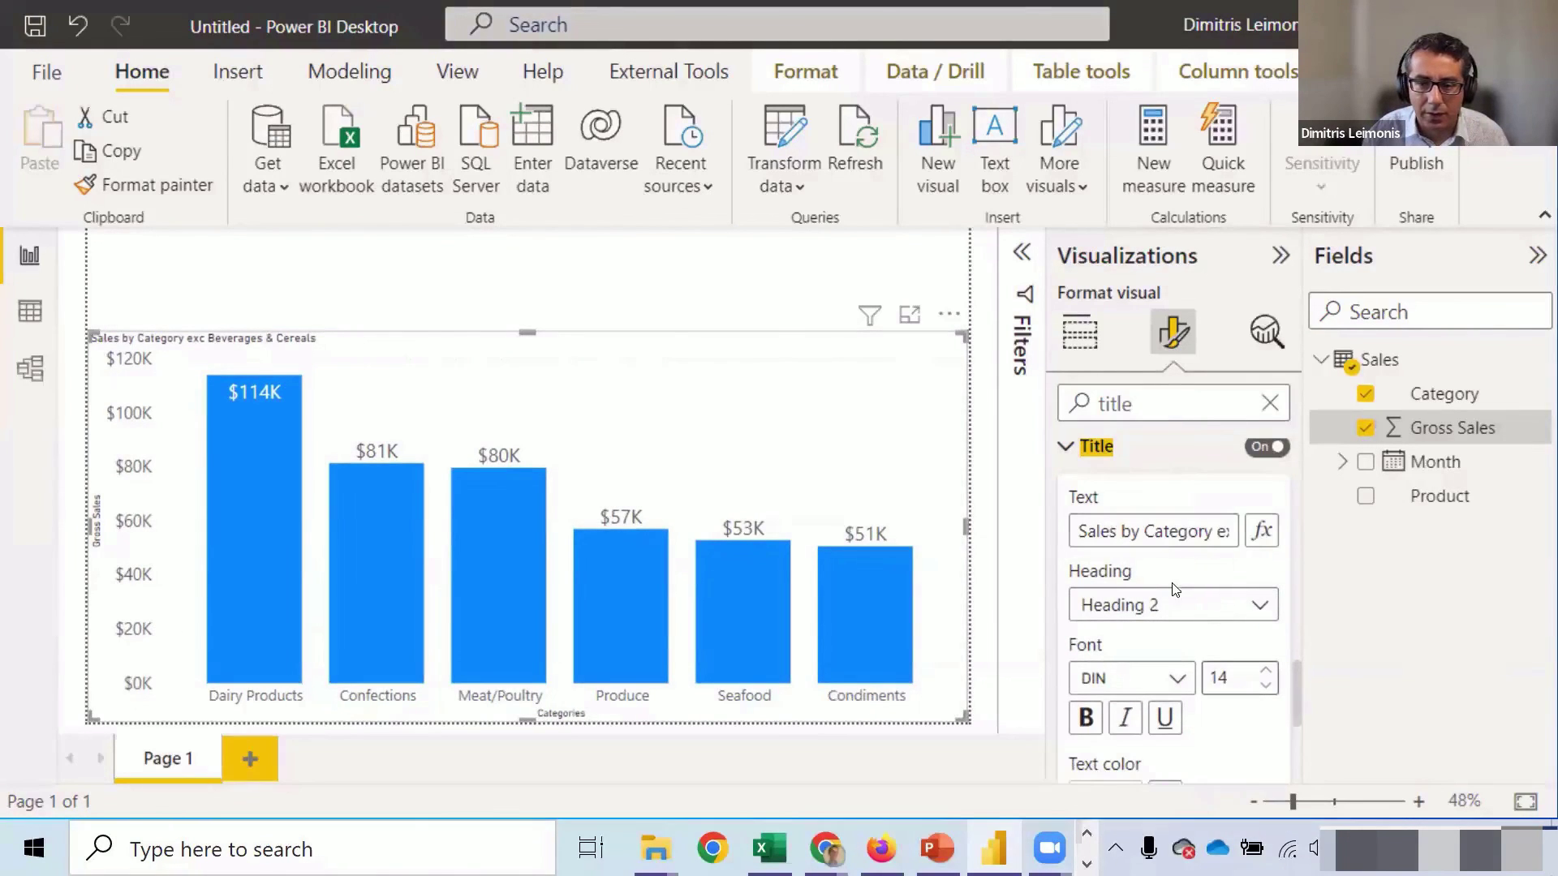
left_click(1264, 672)
left_click(1264, 672)
left_click(1265, 672)
left_click(1264, 672)
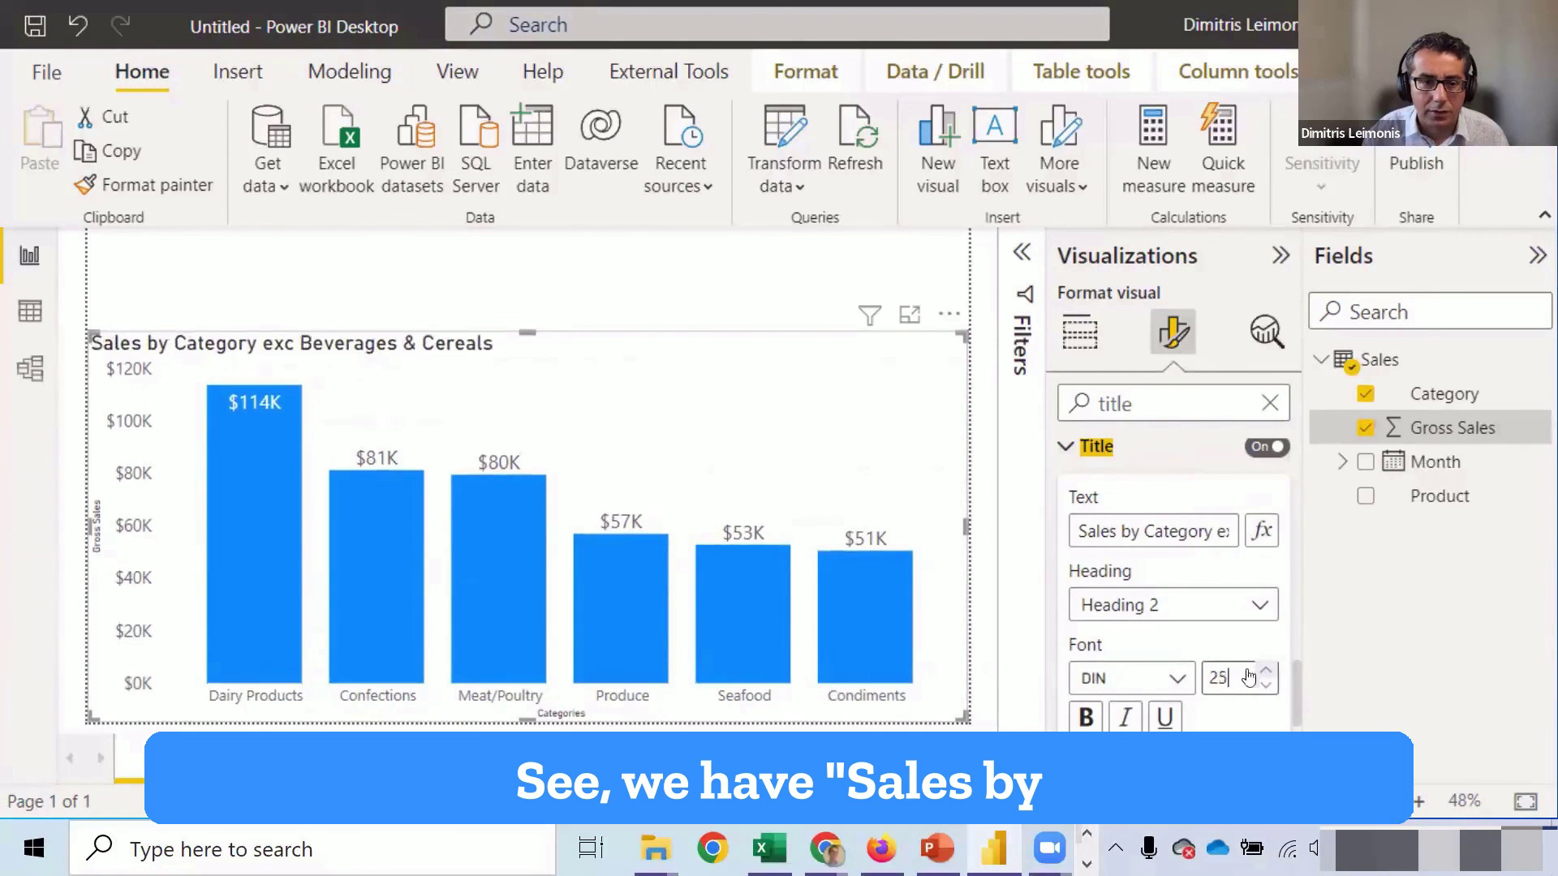
left_click(430, 288)
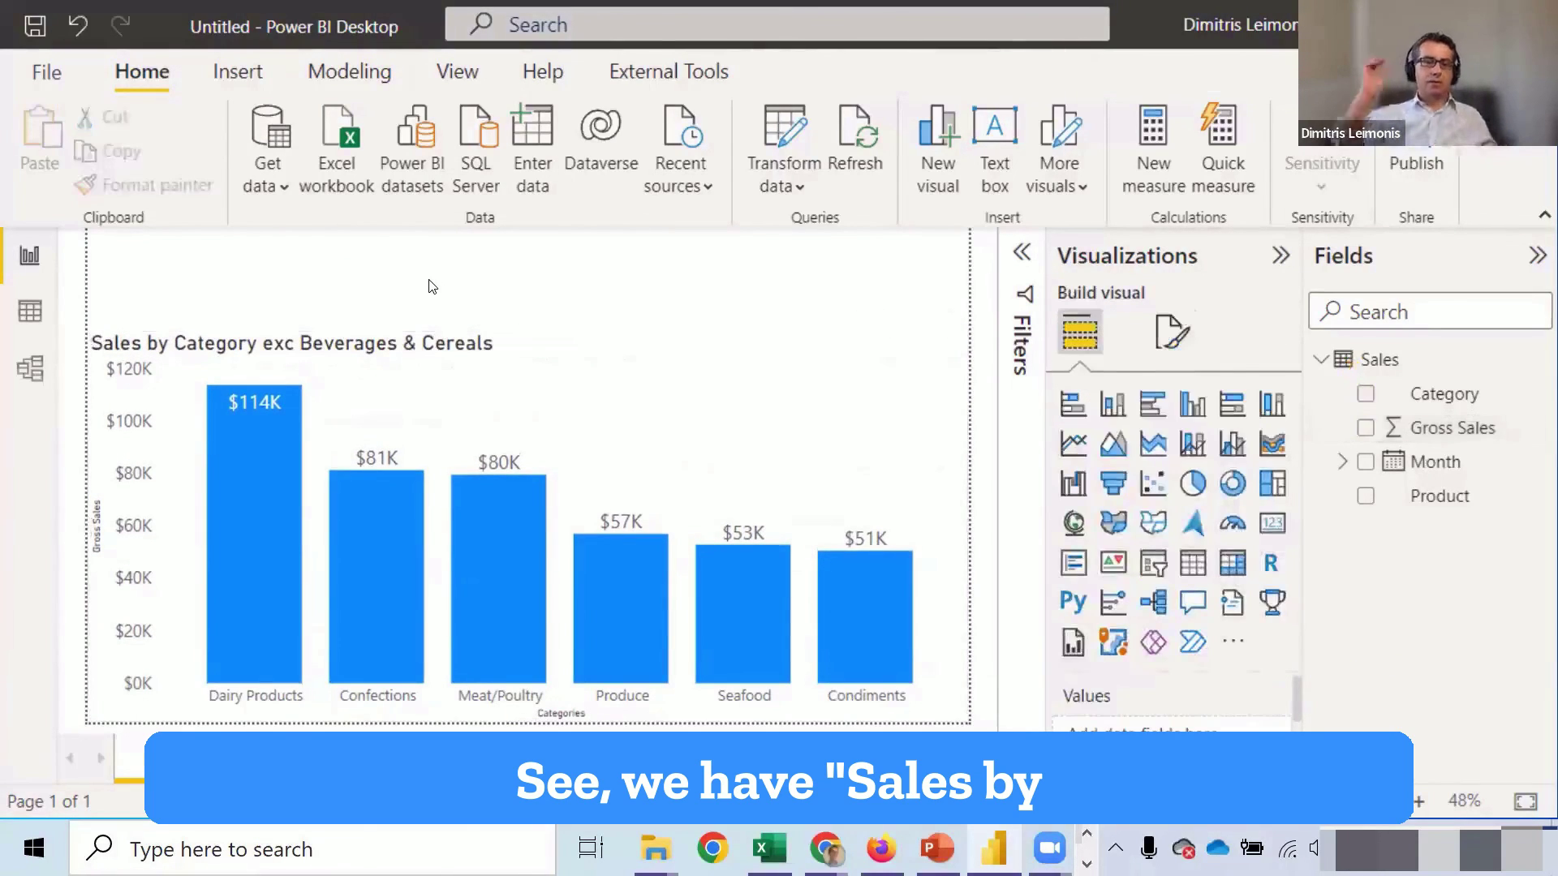